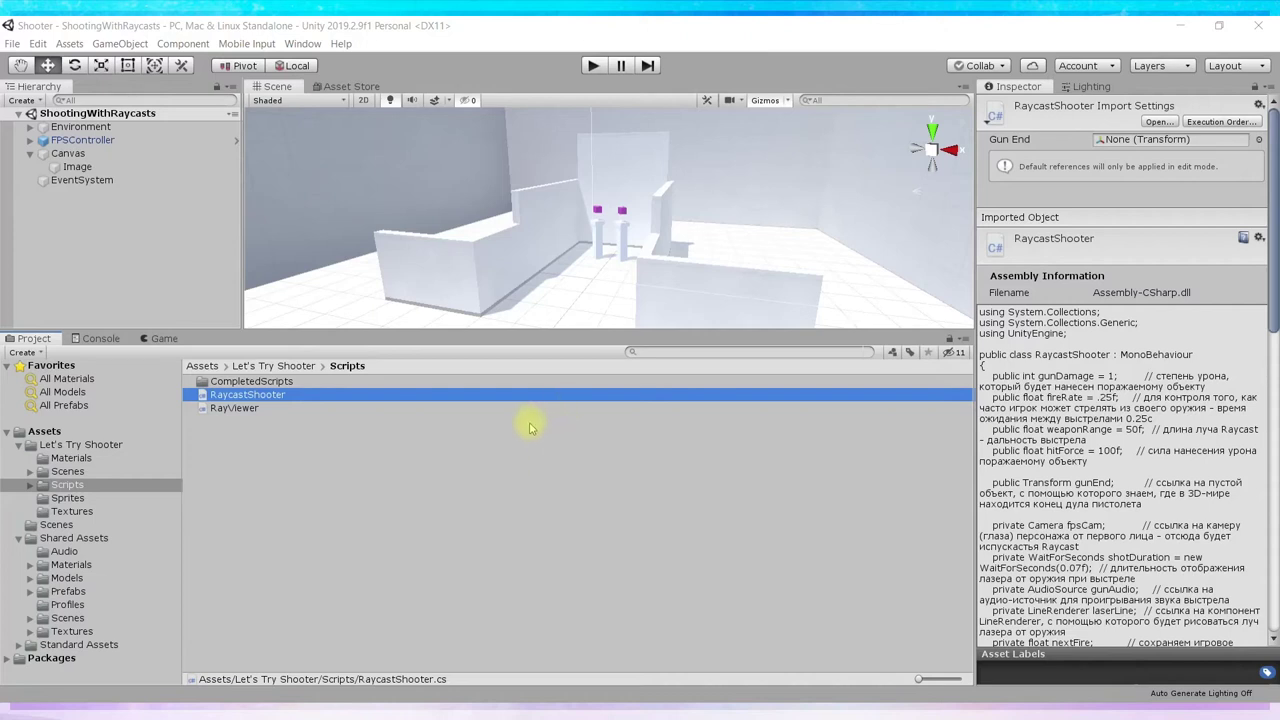
Shrink the Project panel so the Scene view shows the arena and its two purple targets
left_click_drag(493, 329, 493, 401)
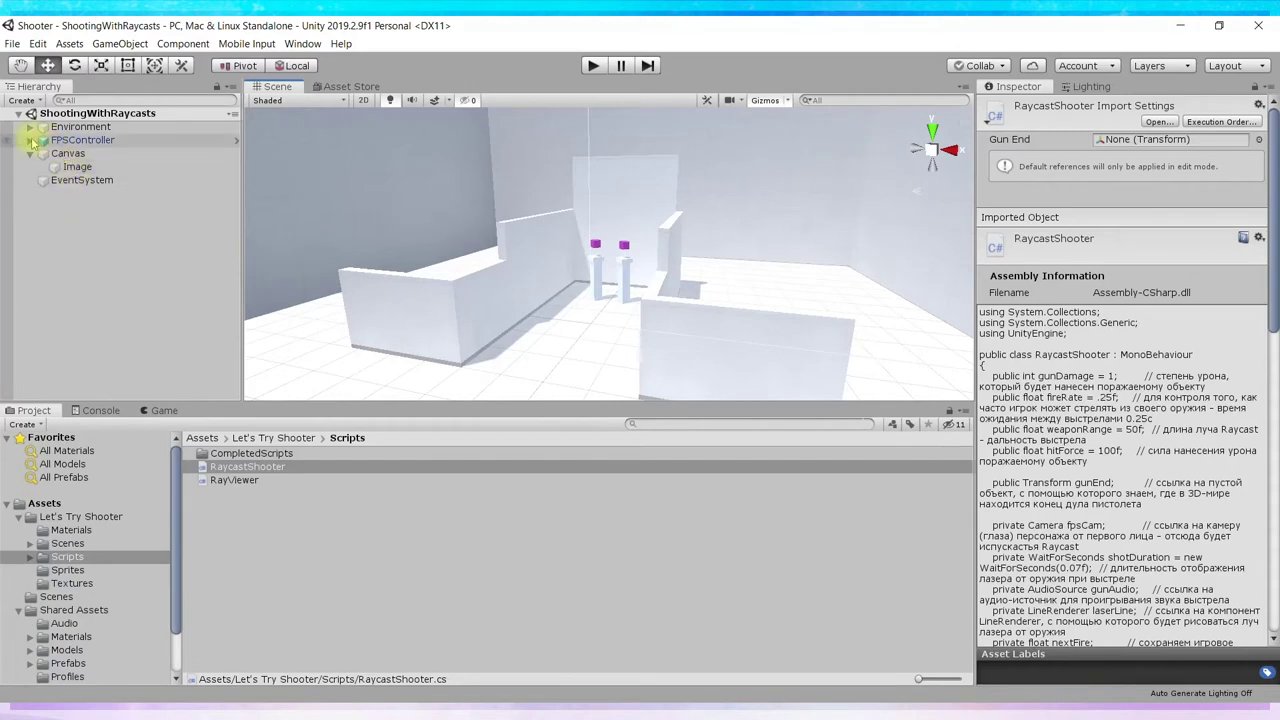
Expand FPSController > FirstPersonCharacter and select the Gun to inspect its components
left_click(30, 140)
left_click(42, 153)
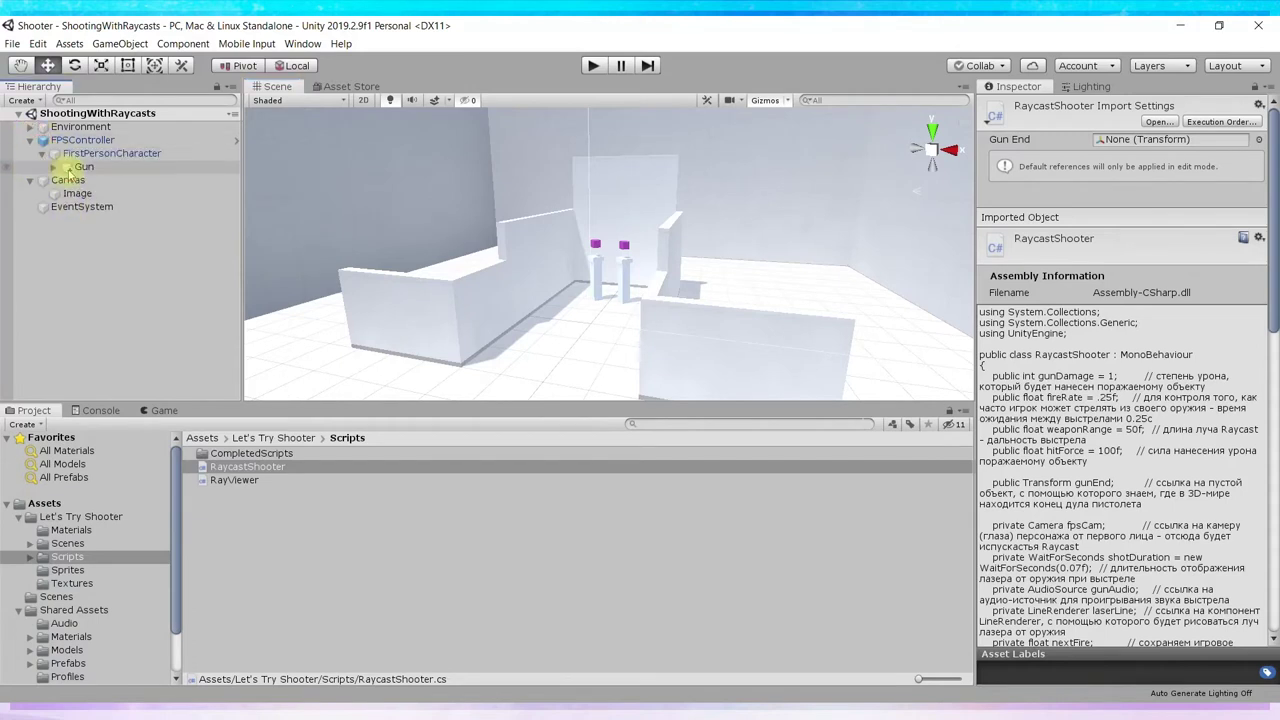
left_click(76, 167)
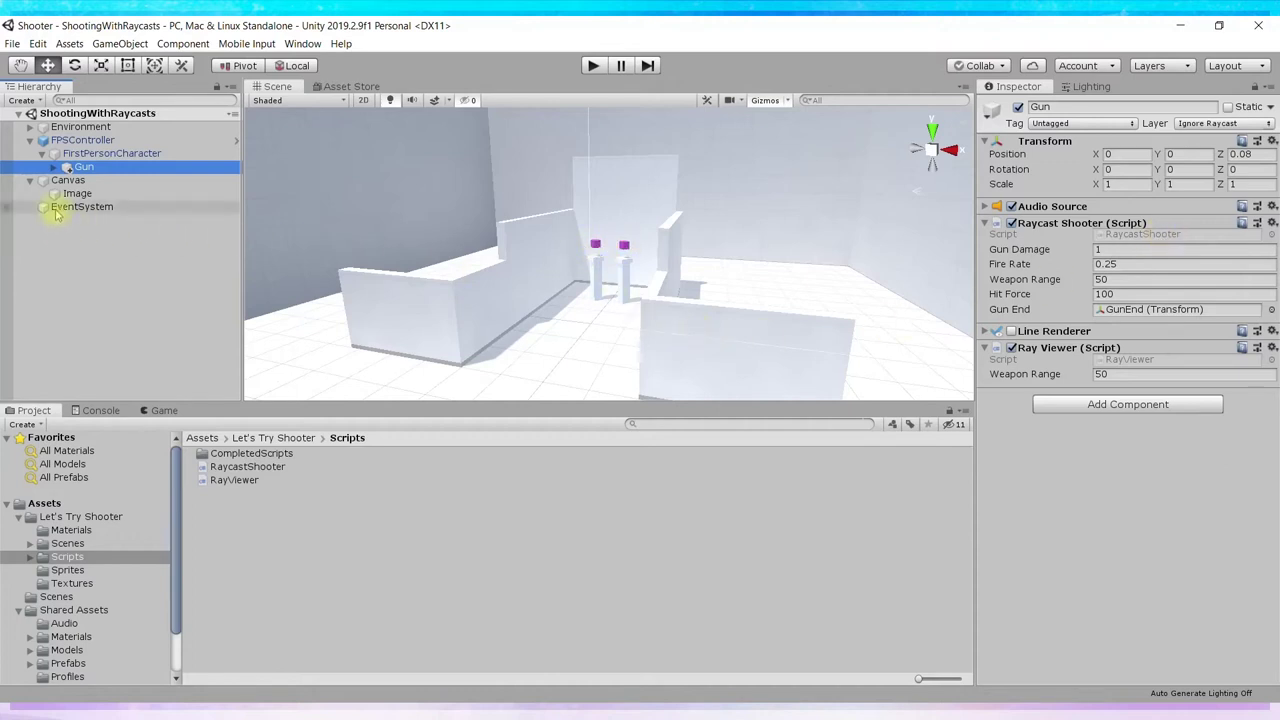
Expand Environment > Targets, select Target Box and set its Current Health to 3
left_click(30, 127)
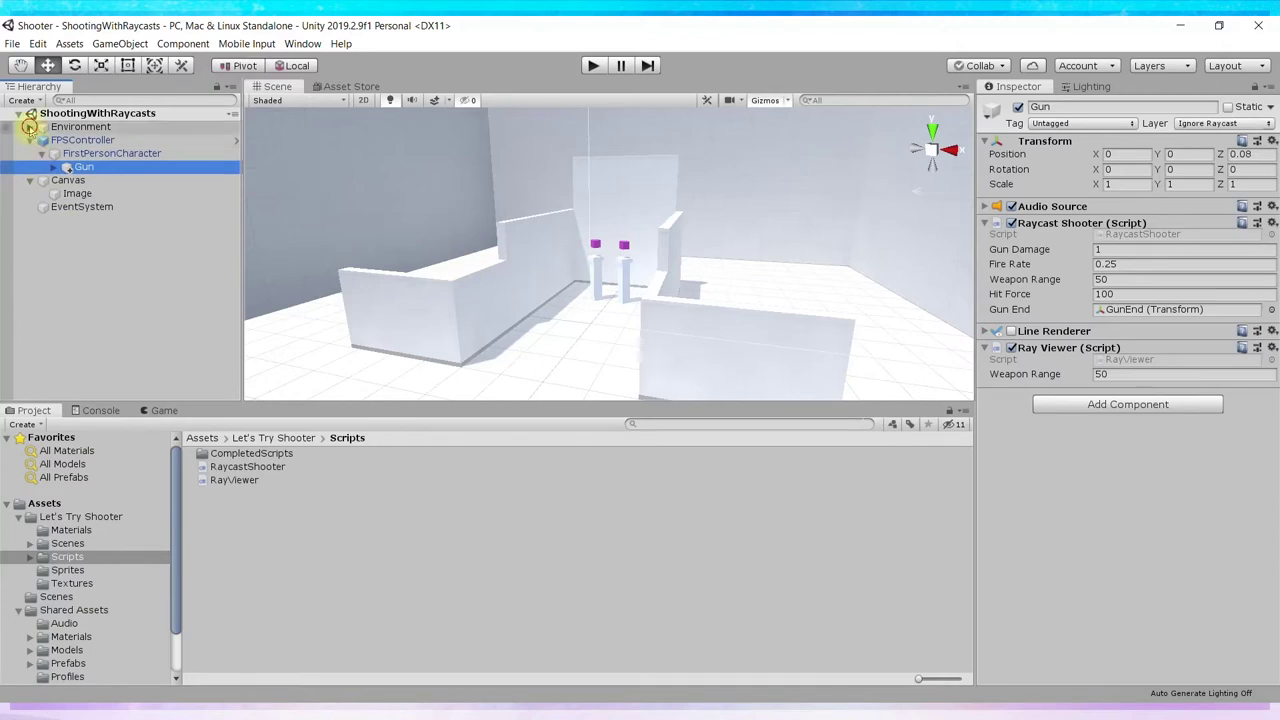
left_click(42, 180)
left_click(96, 193)
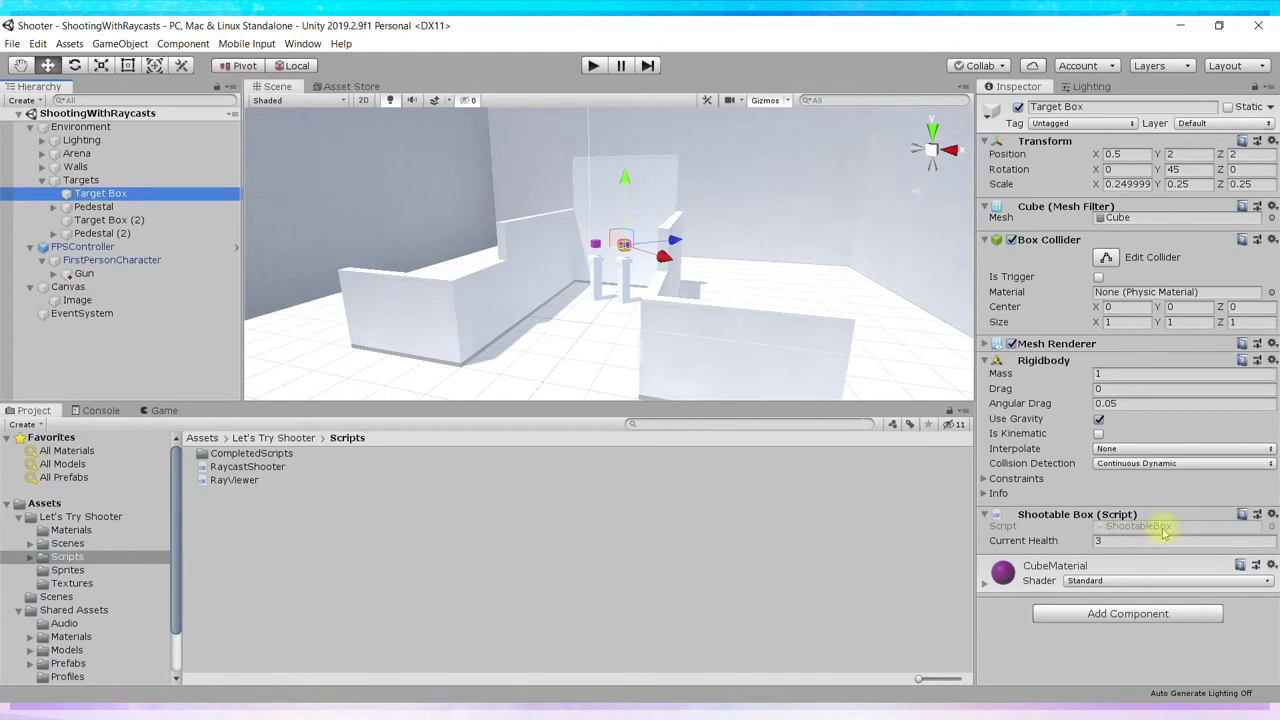
left_click(1105, 540)
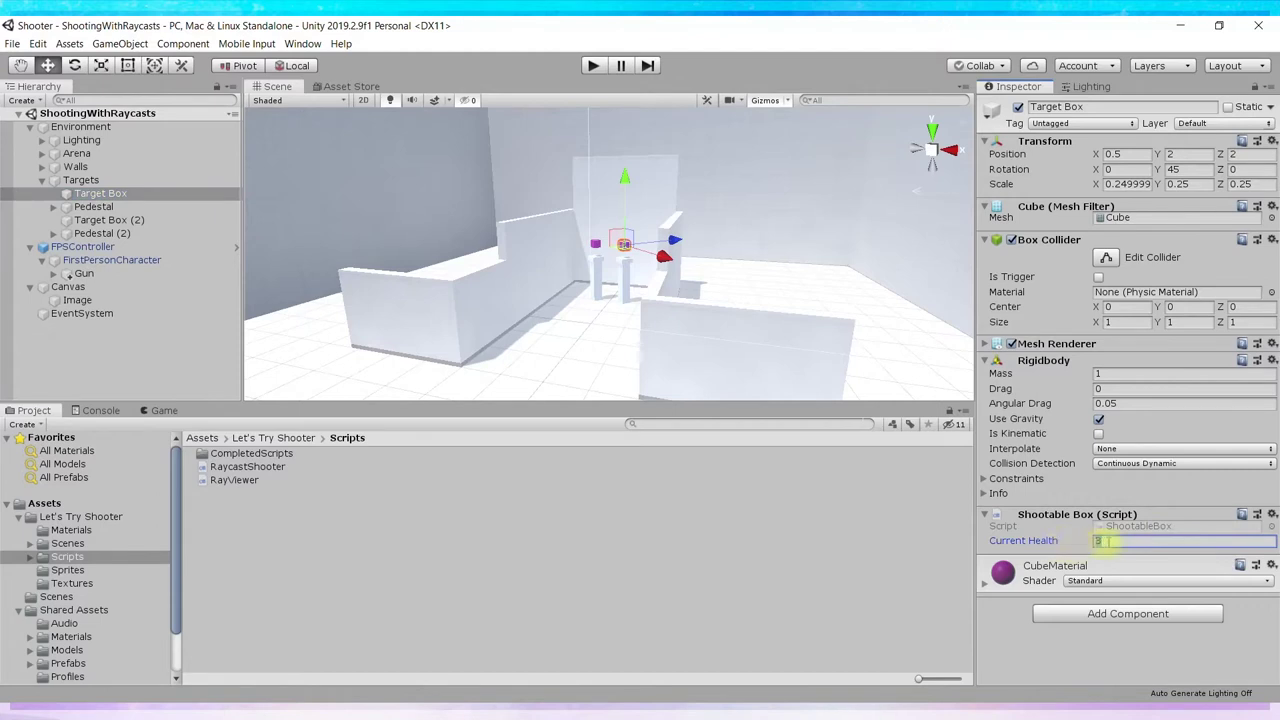
type("3")
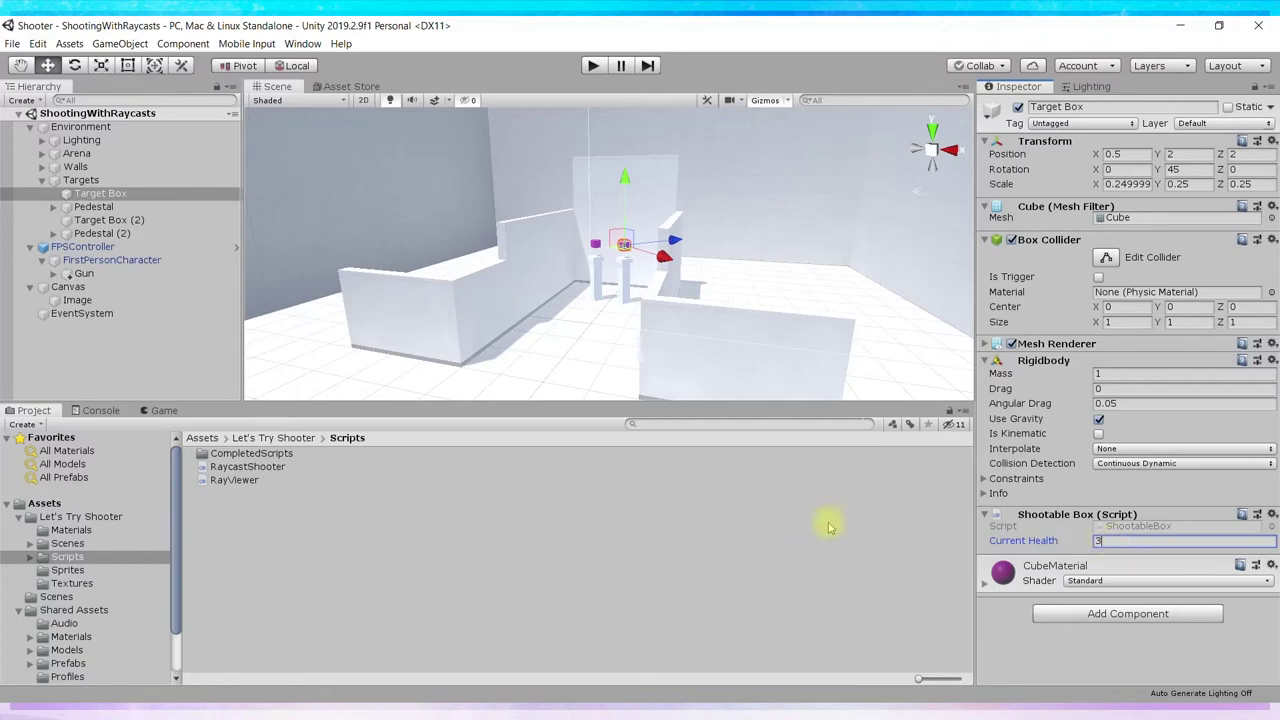
Open ShootableBox.cs in Visual Studio and declare 'public int score;' below currentHealth
left_click(596, 698)
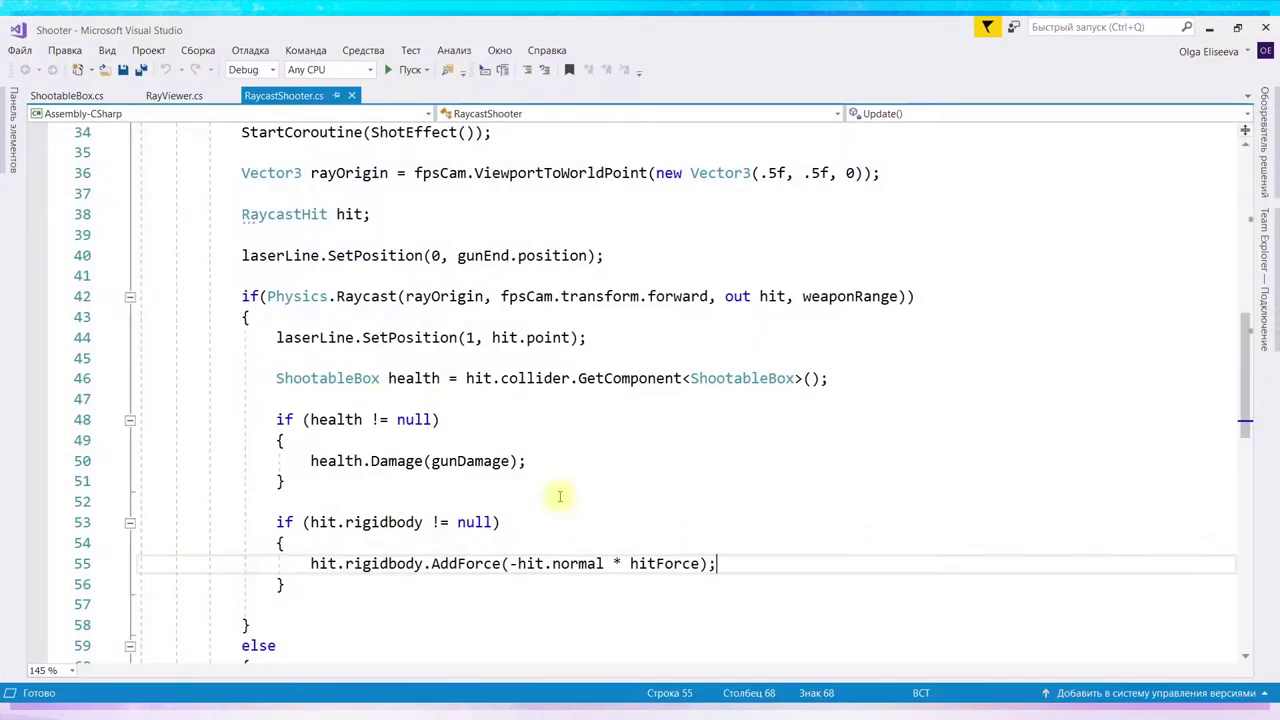
left_click(476, 360)
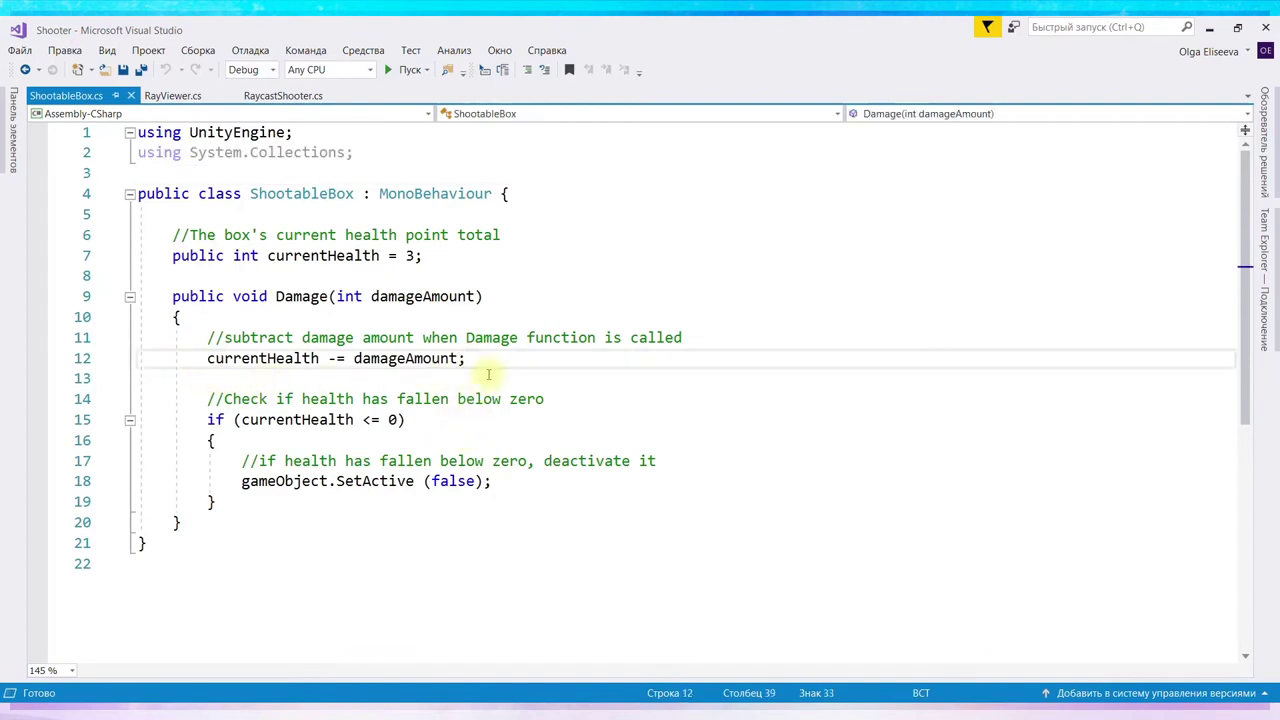
mouse_move(312, 366)
left_click(466, 255)
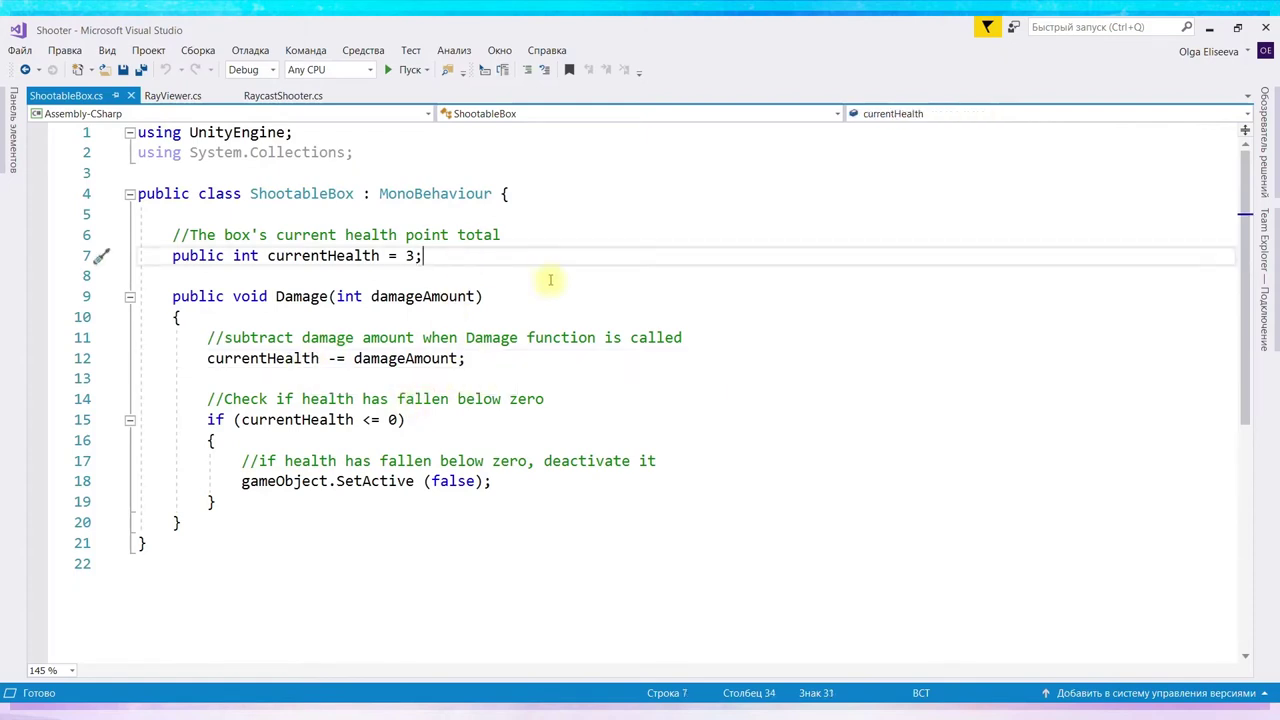
key("Return")
key("Return")
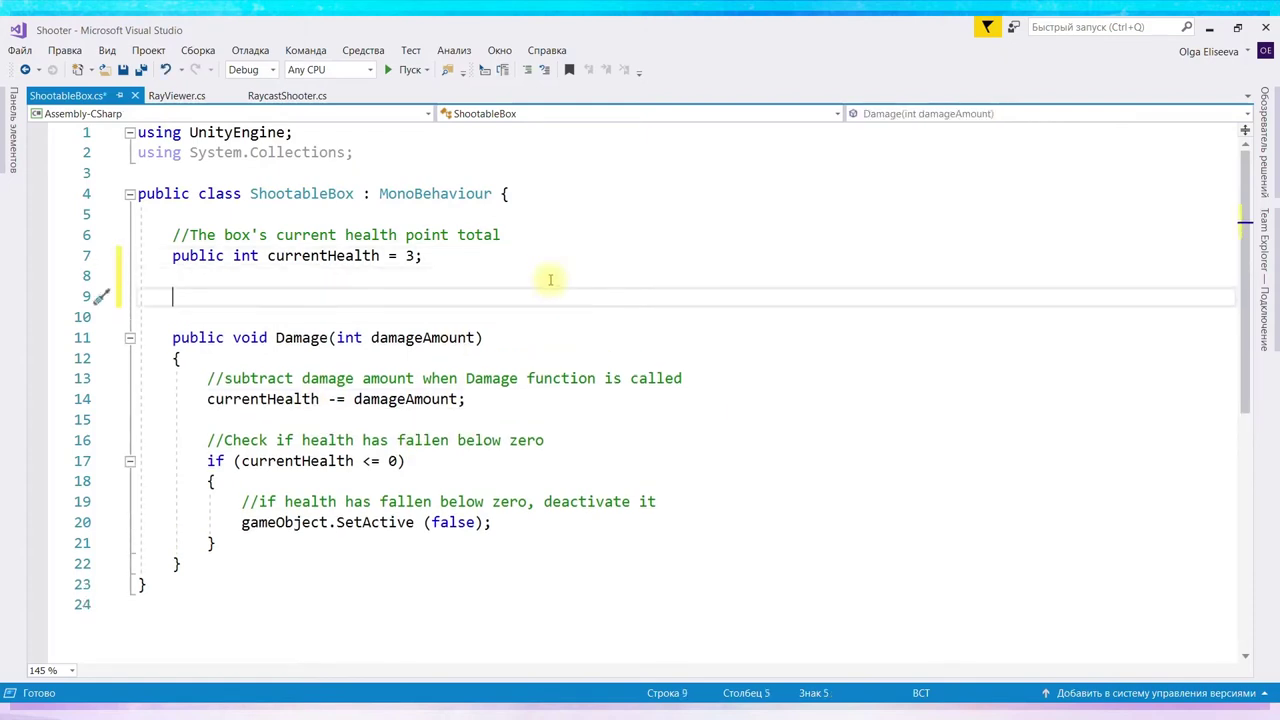
type("public")
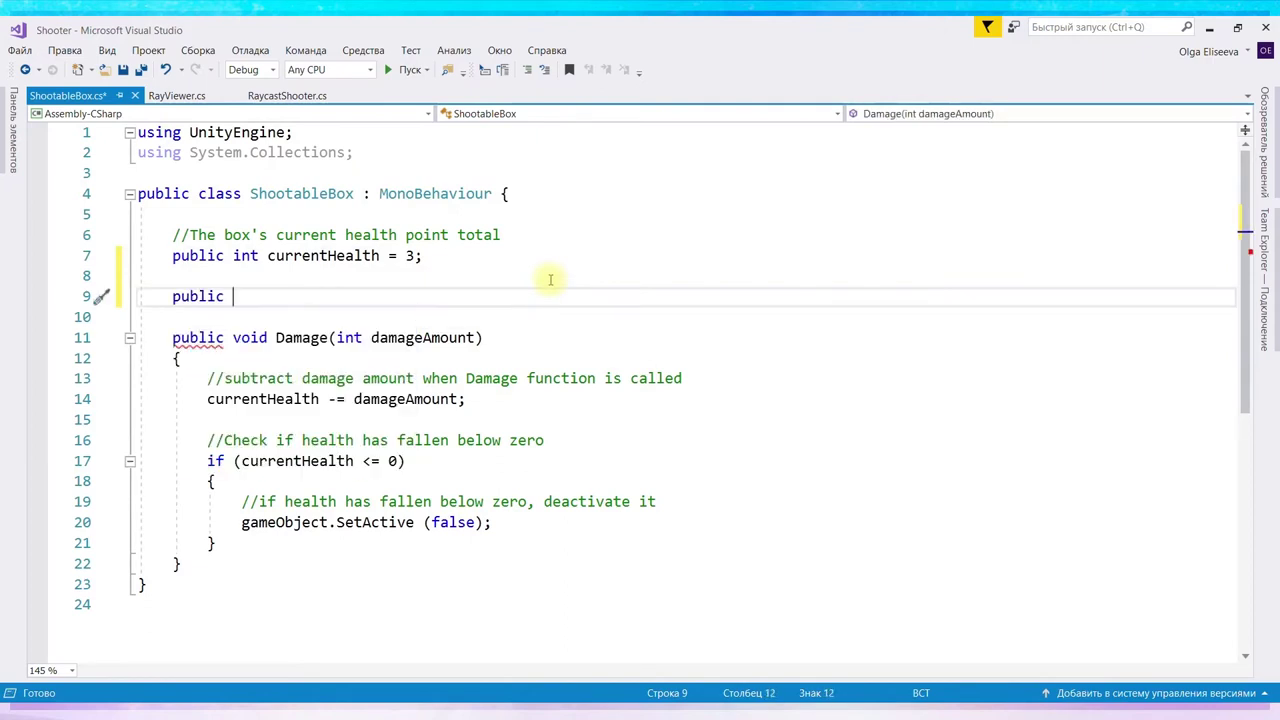
type(" int ")
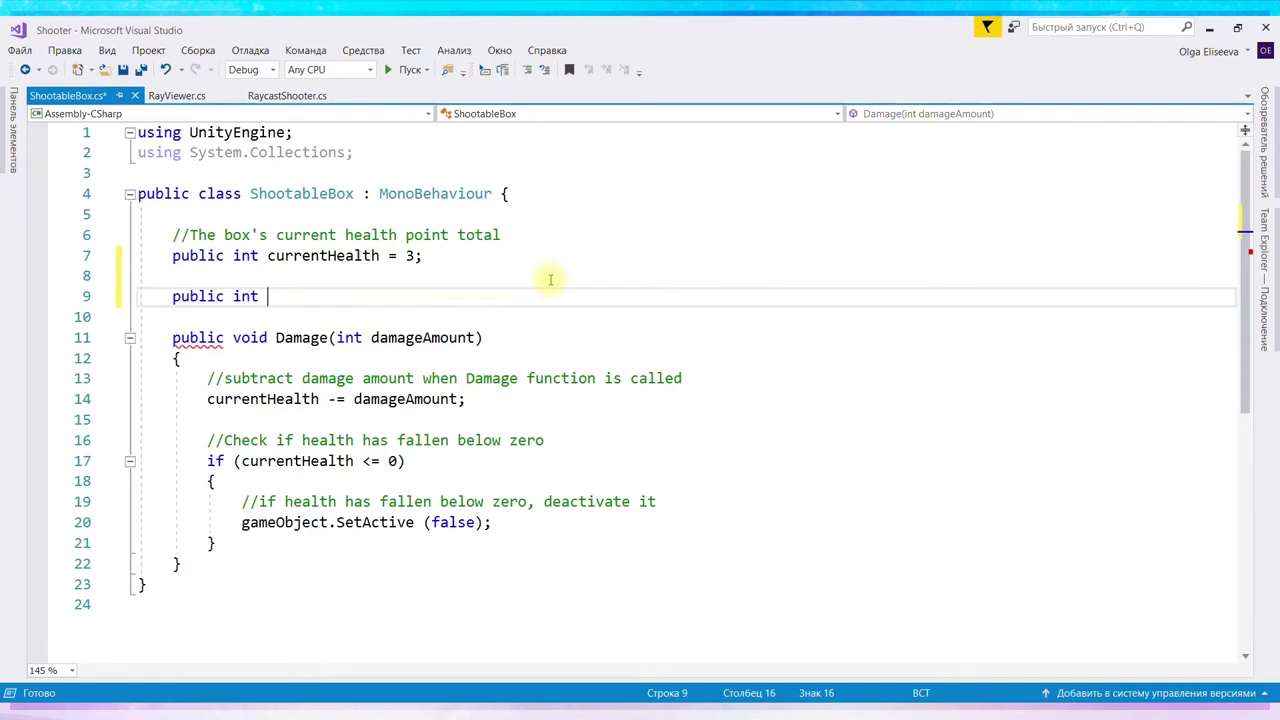
type("score;")
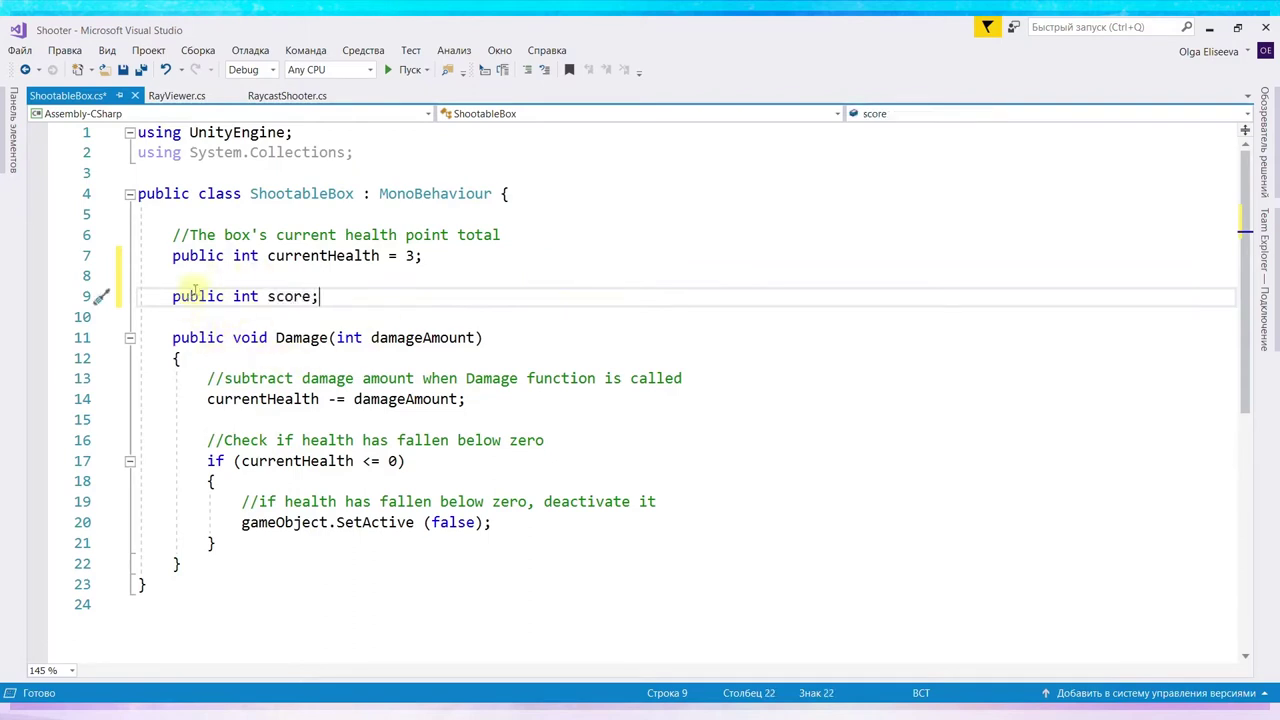
left_click(508, 400)
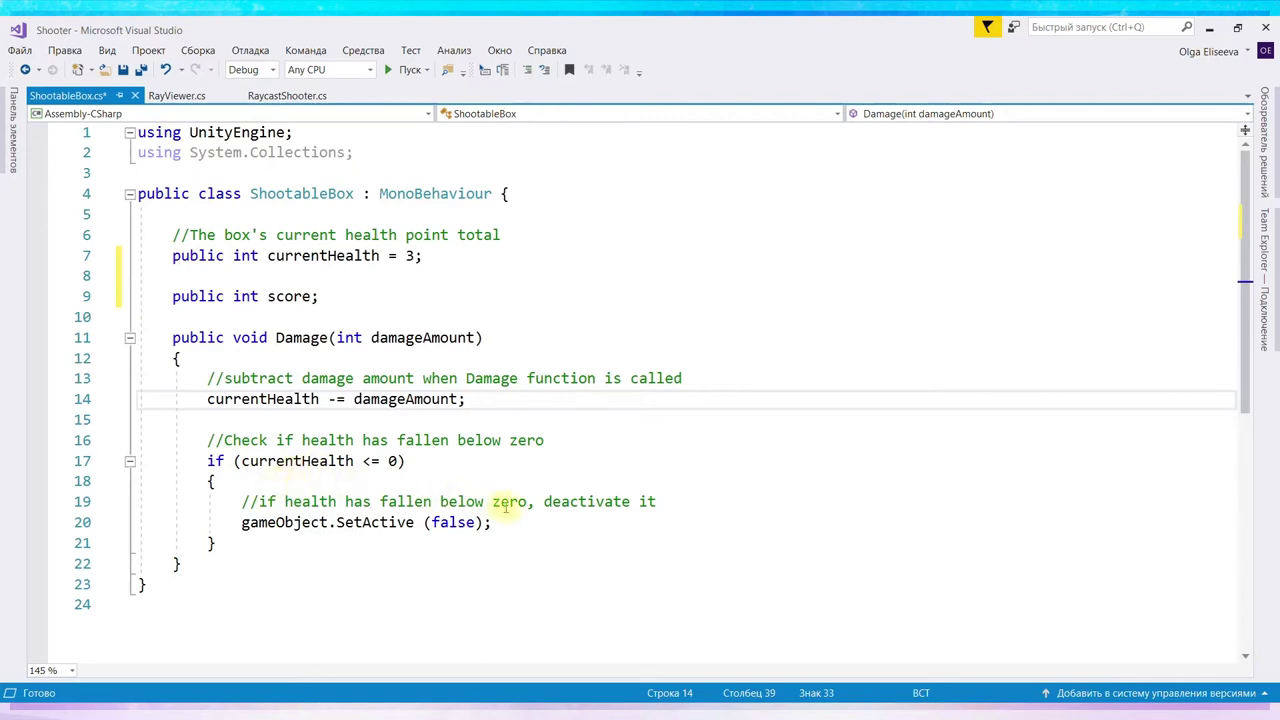
left_click(514, 530)
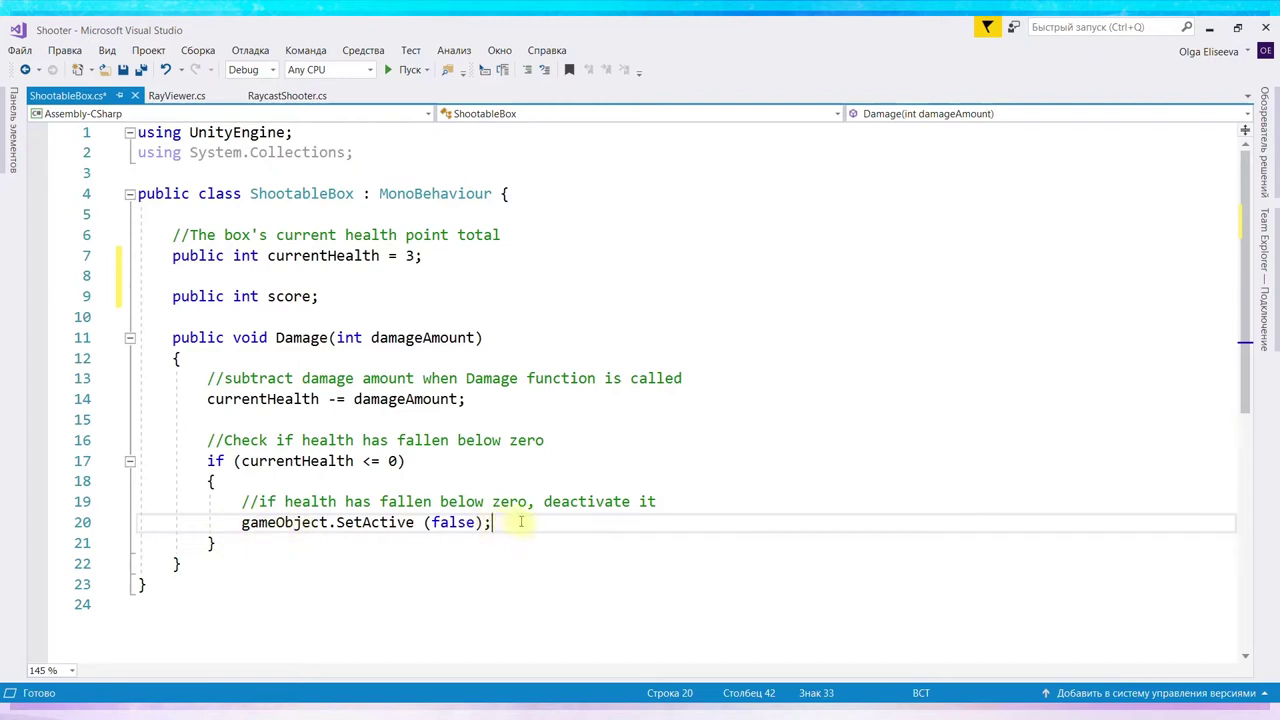
Add 'score++;' and 'Debug.Log(score);' after SetActive(false), save, and return to Unity
key("Return")
key("Return")
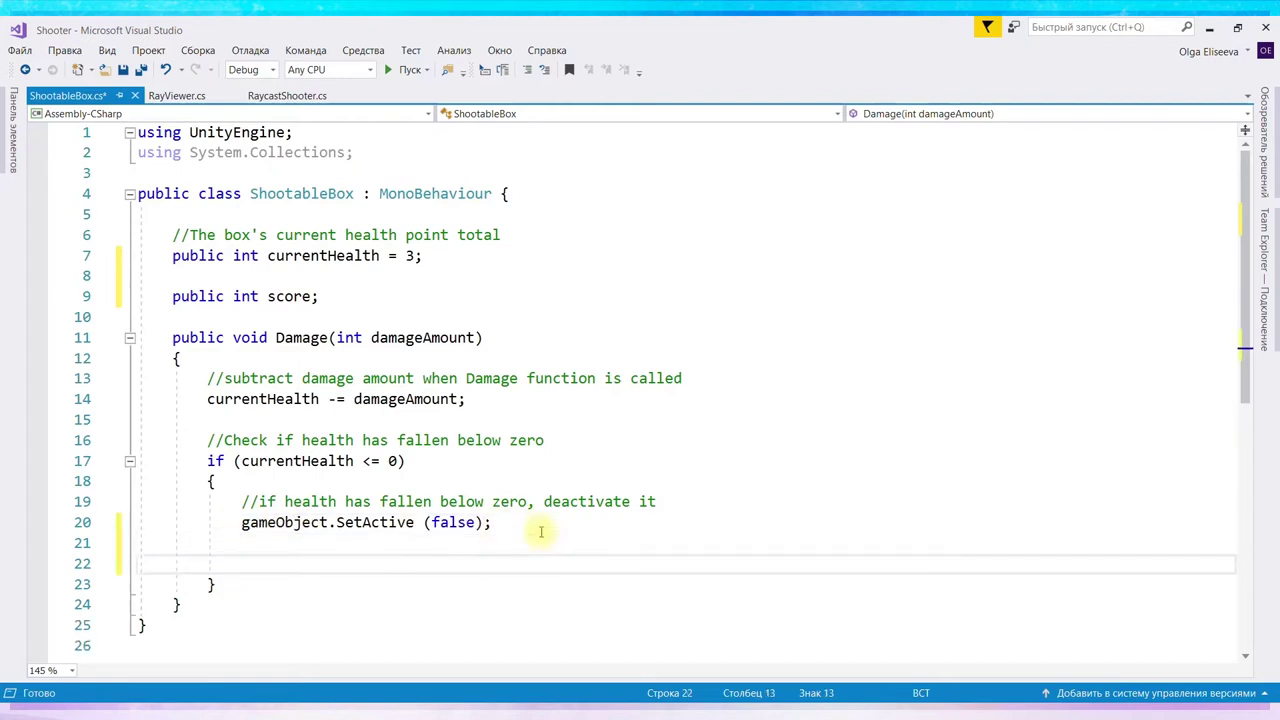
type("score")
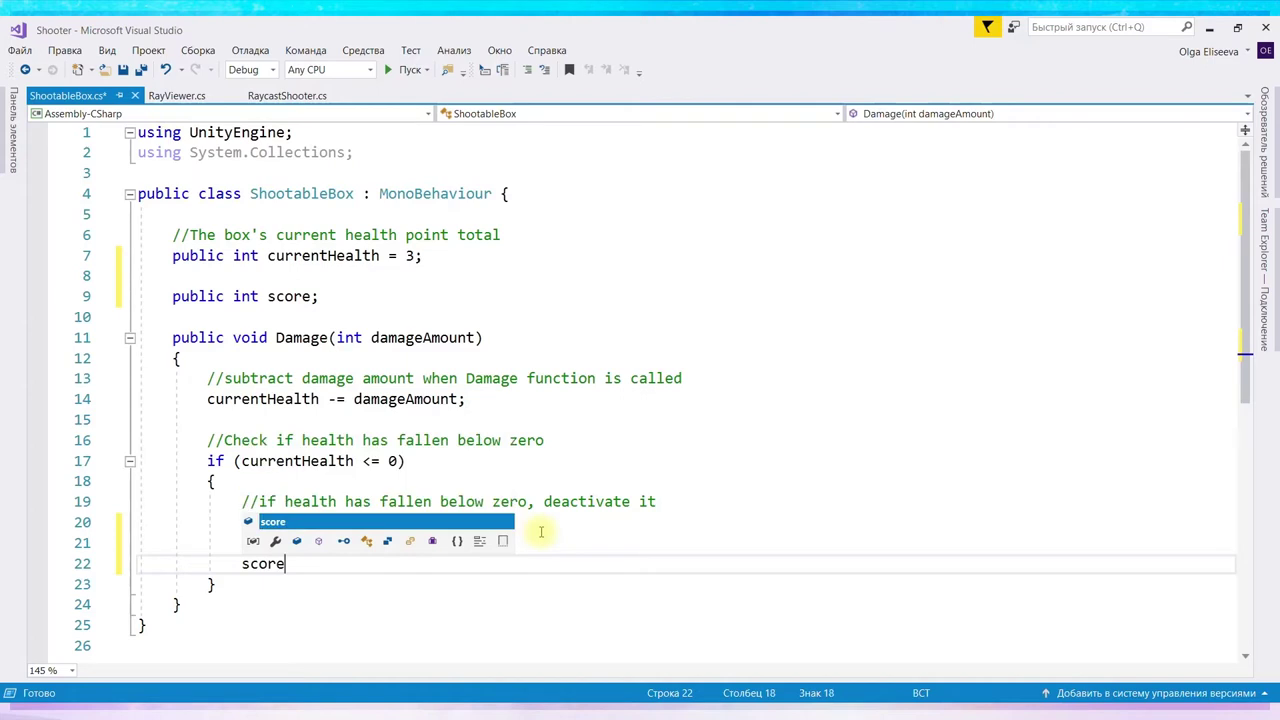
type("++;")
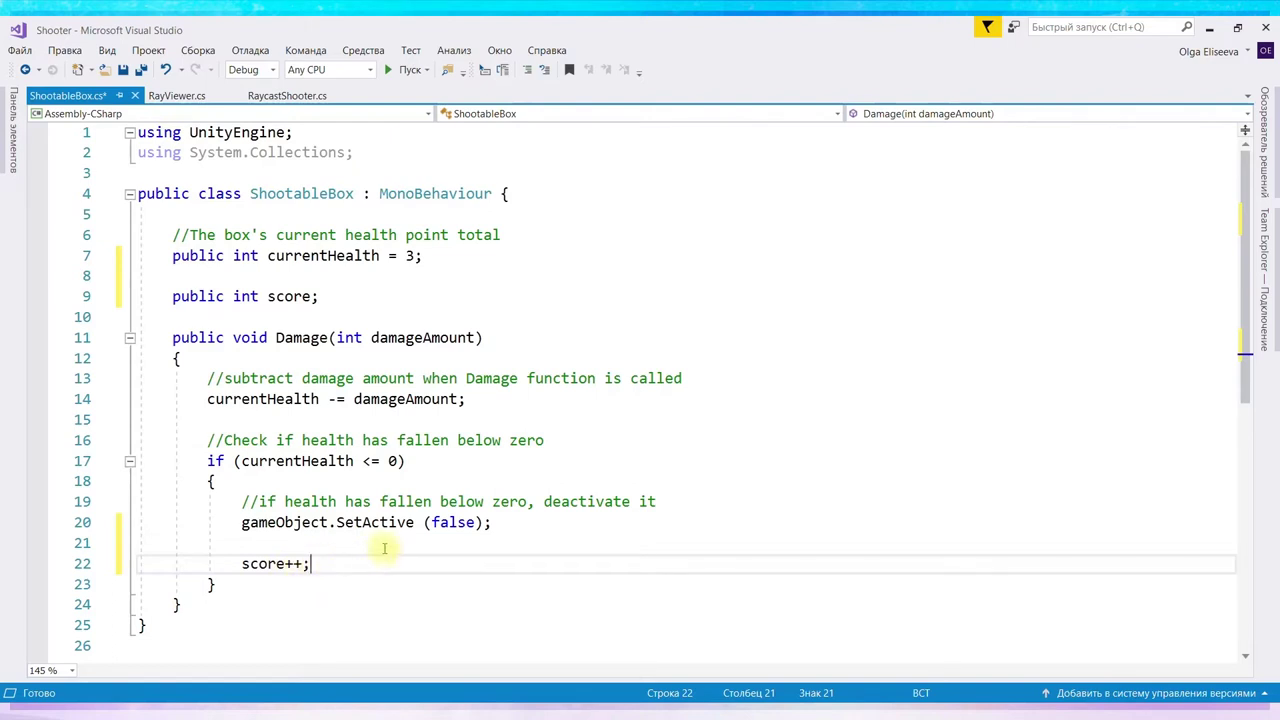
key("ctrl+s")
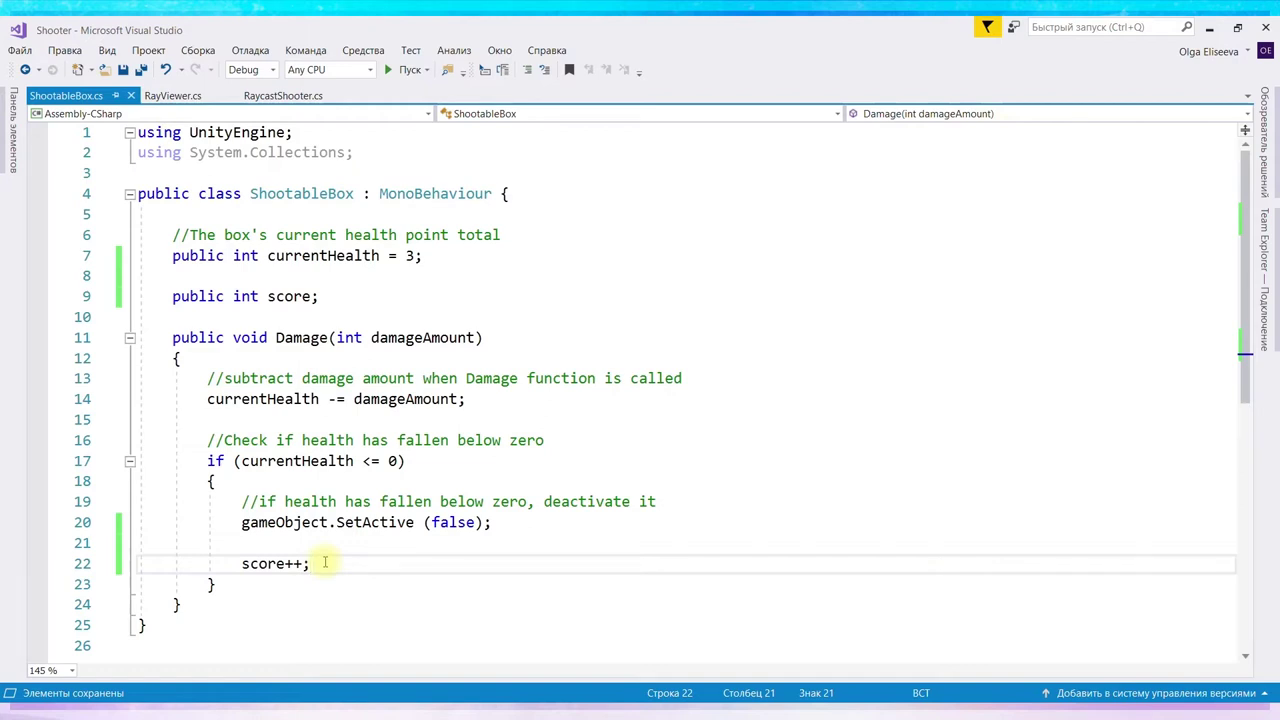
key("Return")
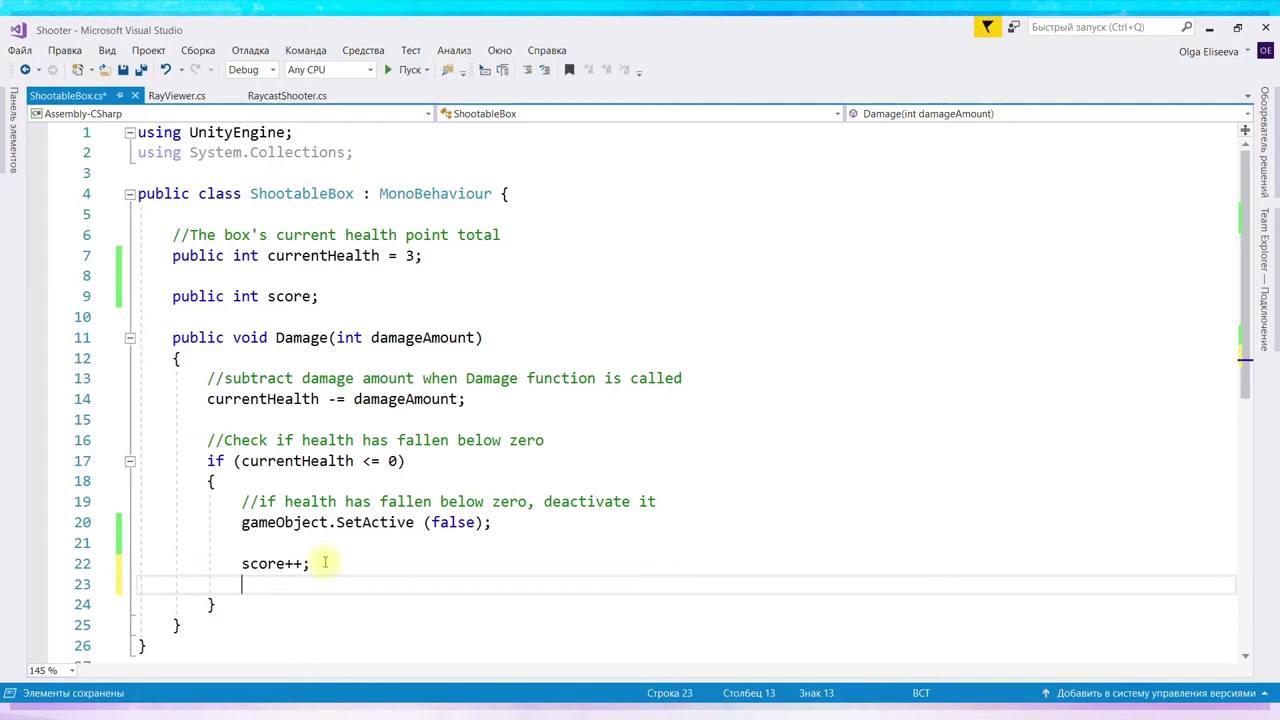
type("Debug.Log(")
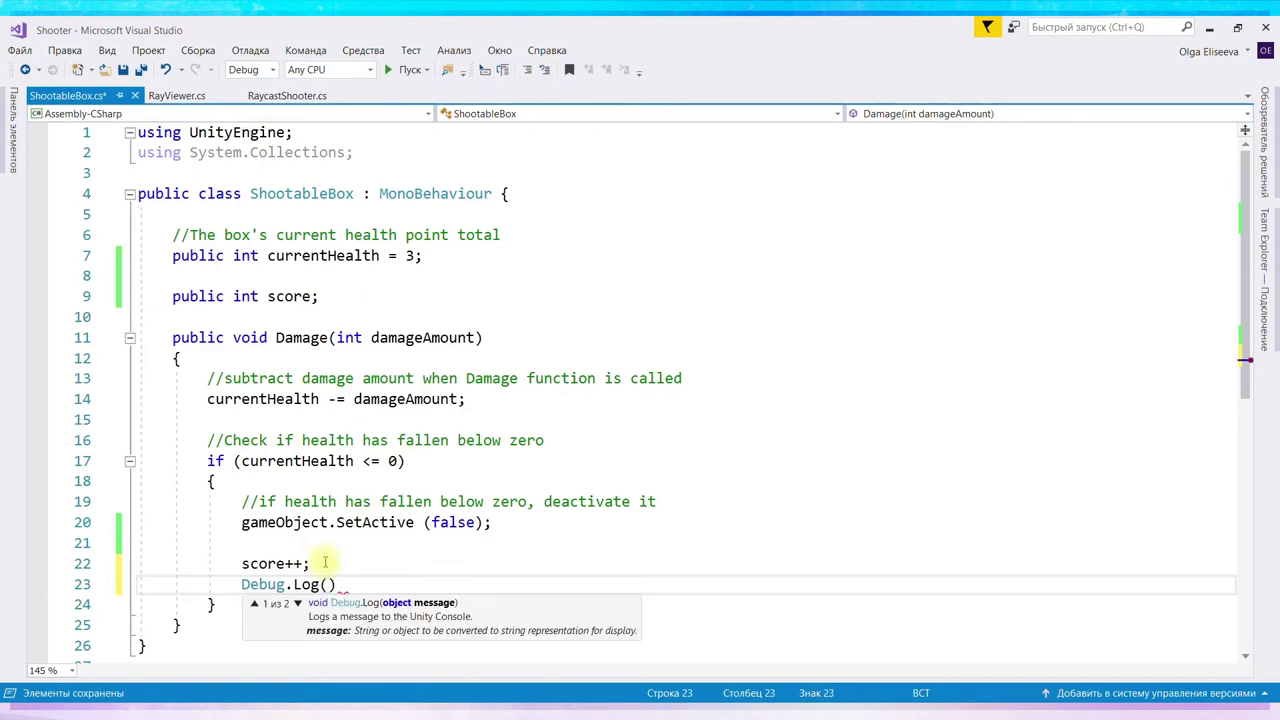
type("score")
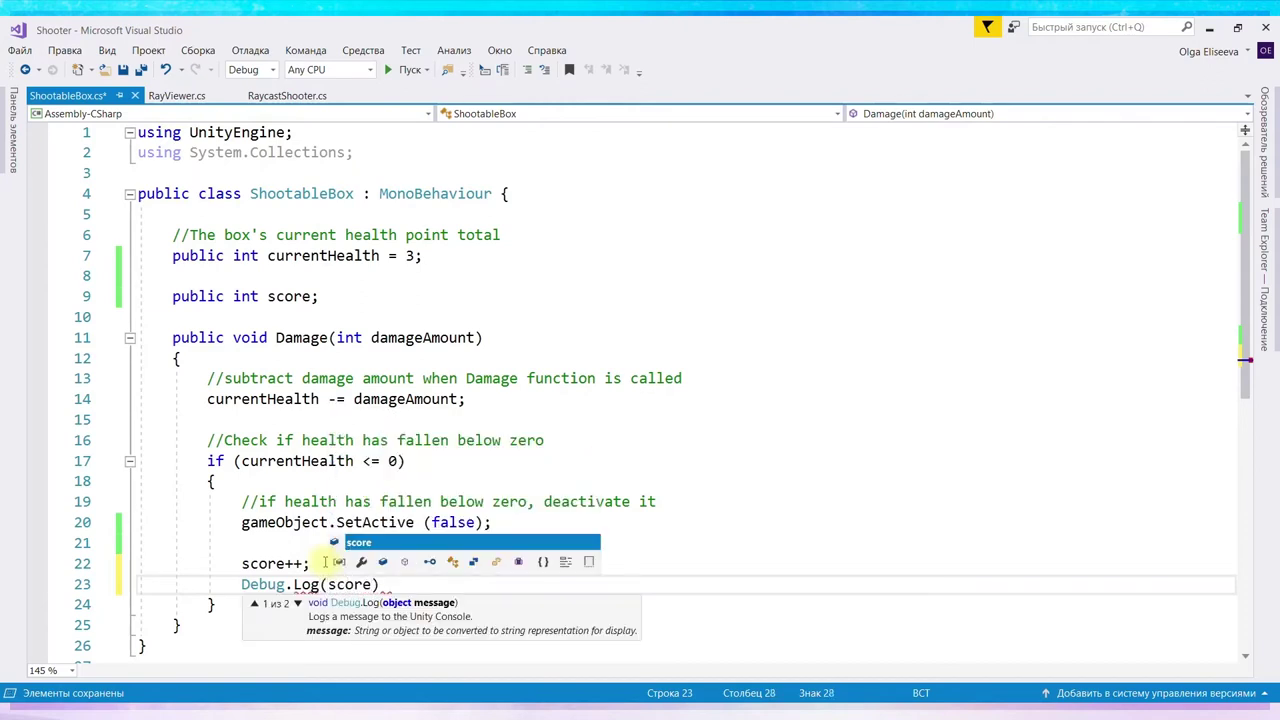
type(");")
key("ctrl+s")
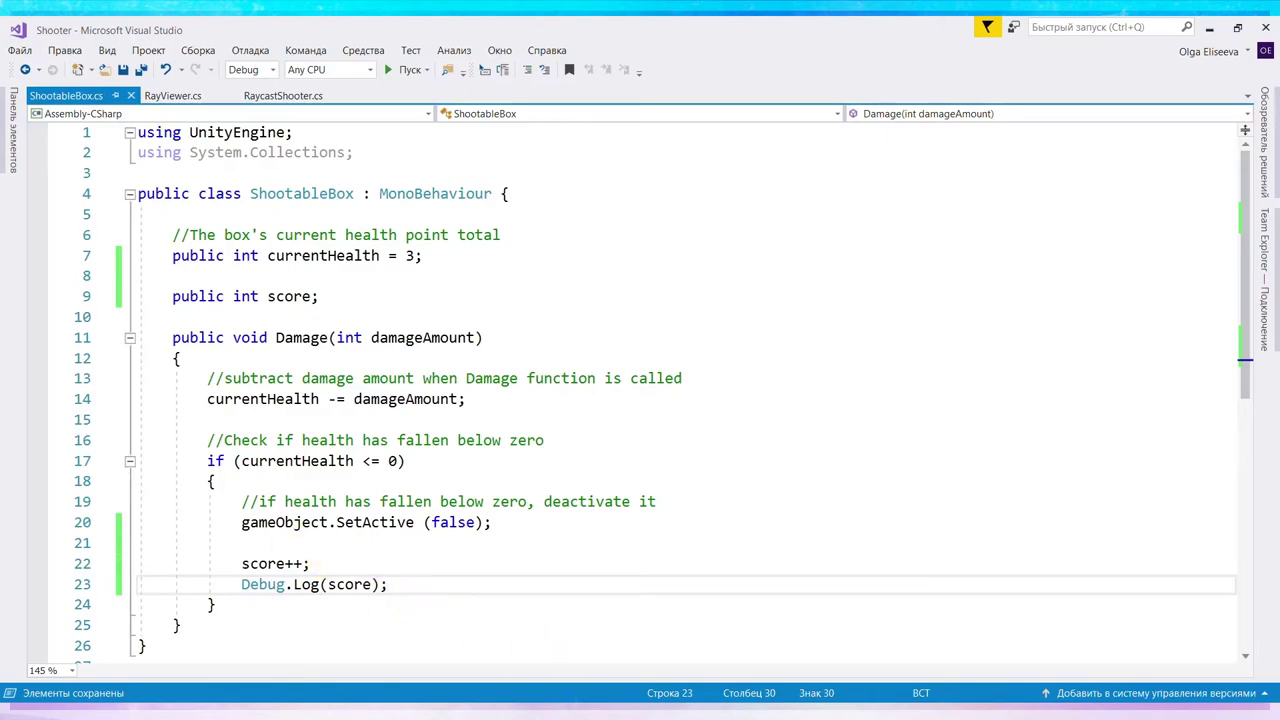
key("alt+Tab")
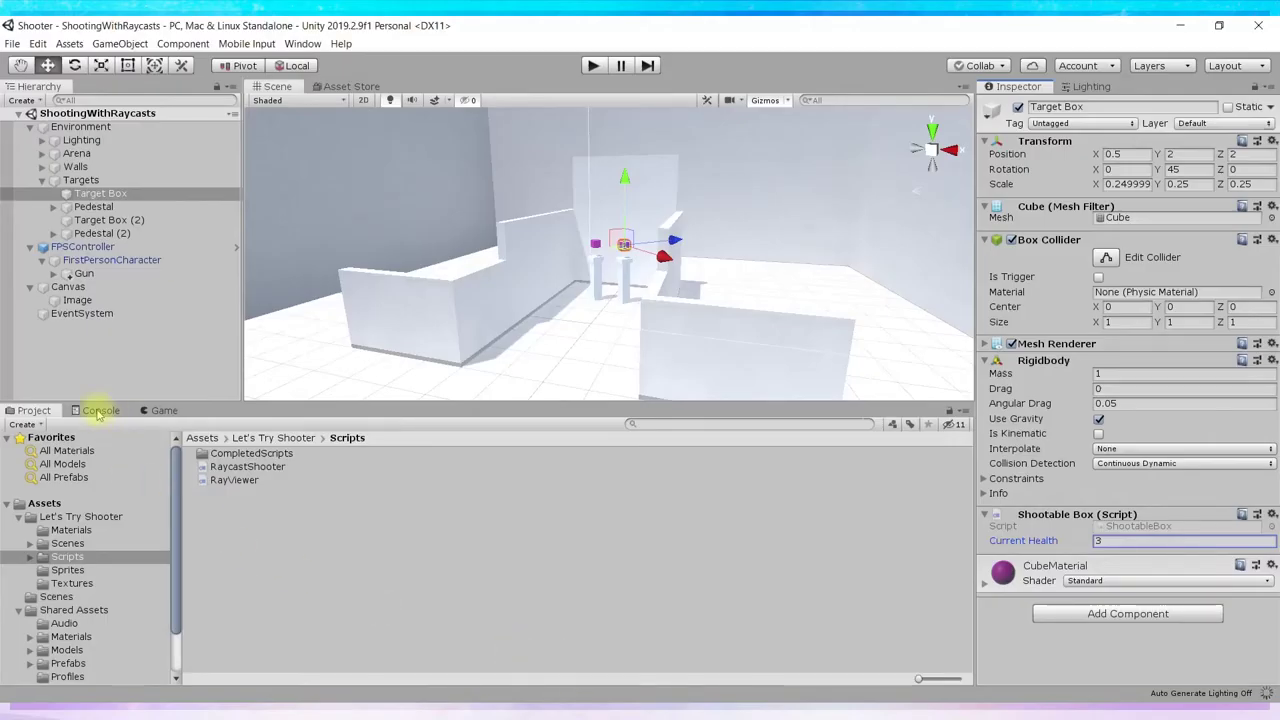
Show the Console and dock the Game view beside the Scene view
left_click(97, 411)
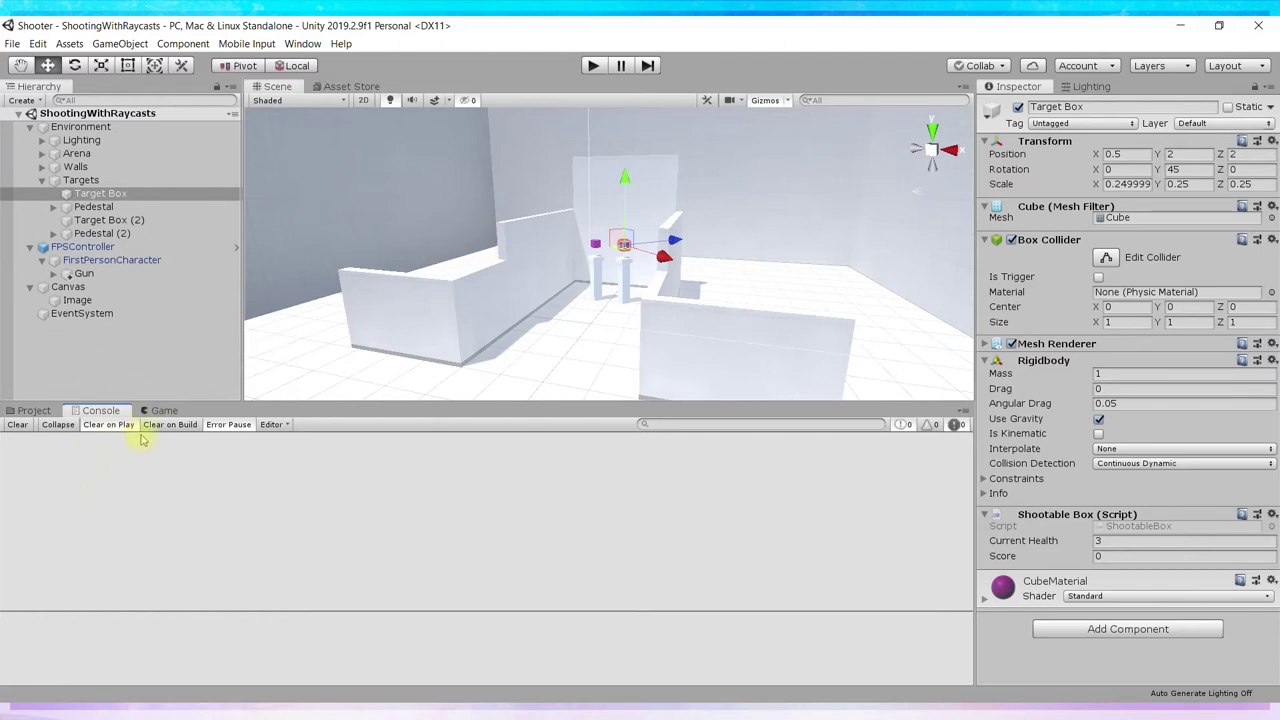
left_click_drag(155, 415, 288, 318)
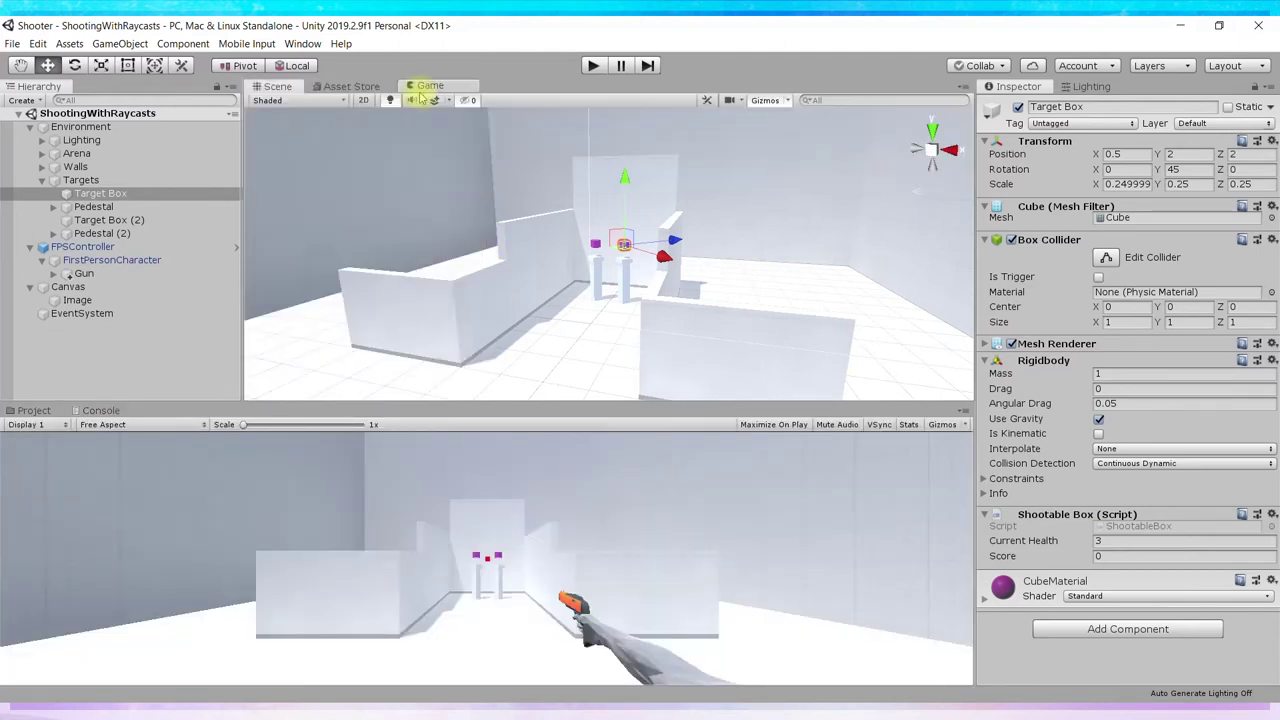
left_click_drag(372, 162, 420, 98)
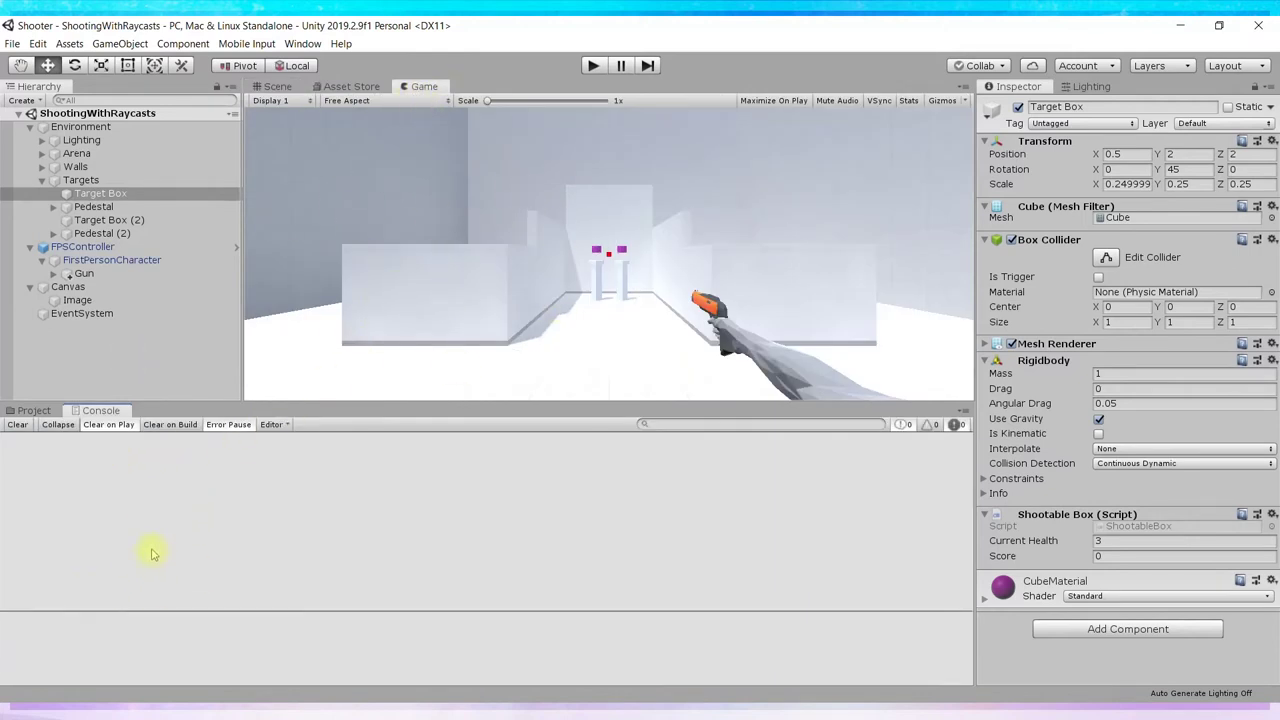
Playtest, shooting a target box until it is destroyed and logs score 1, then stop
left_click(594, 67)
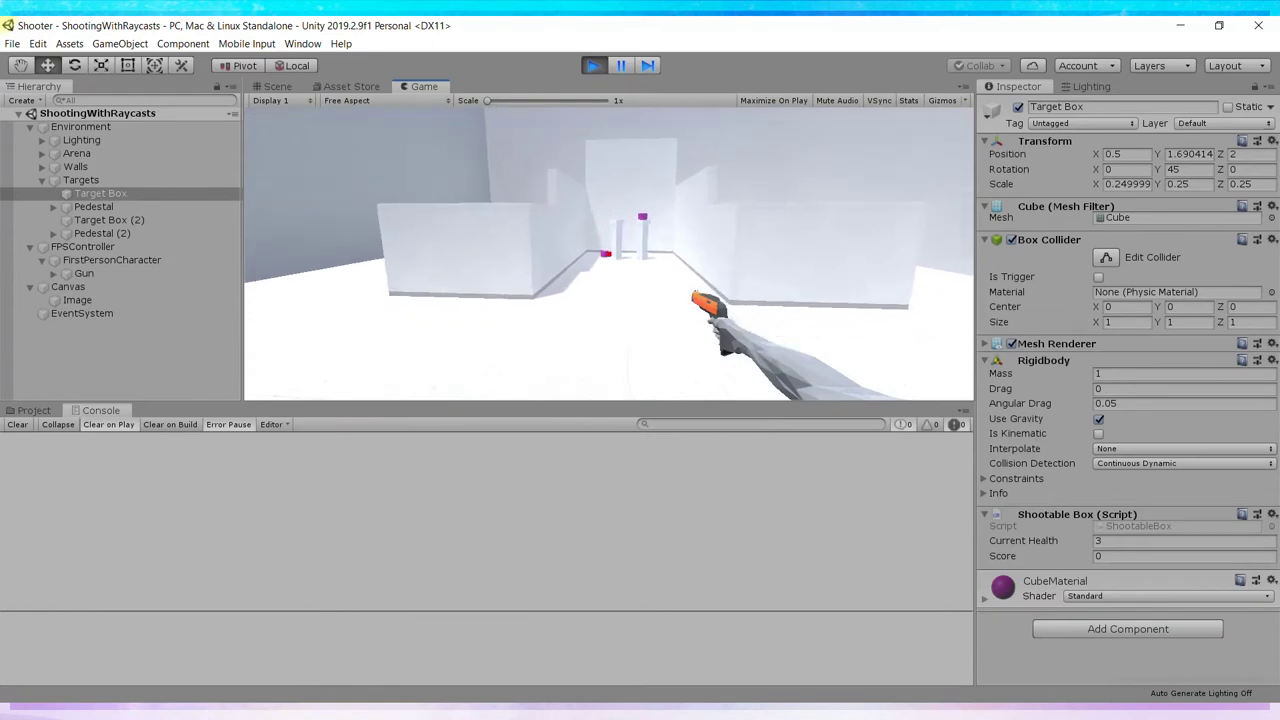
left_click(608, 254)
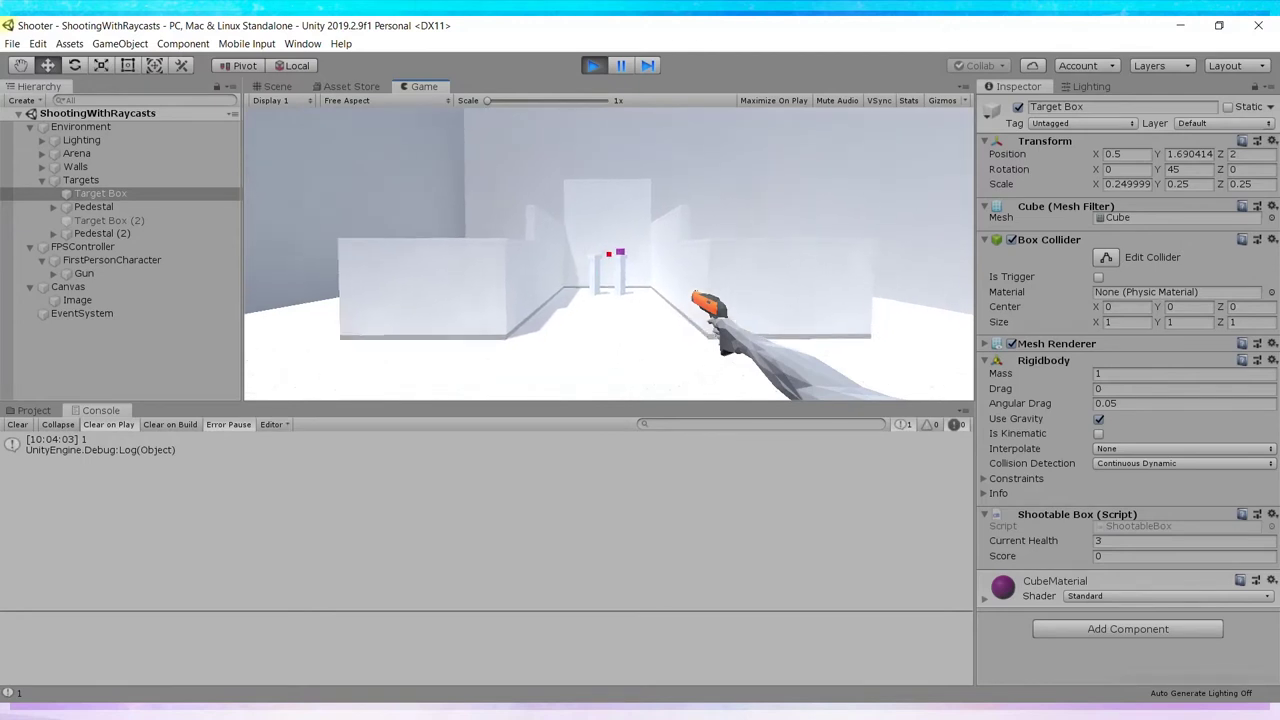
left_click(608, 254)
left_click(608, 254)
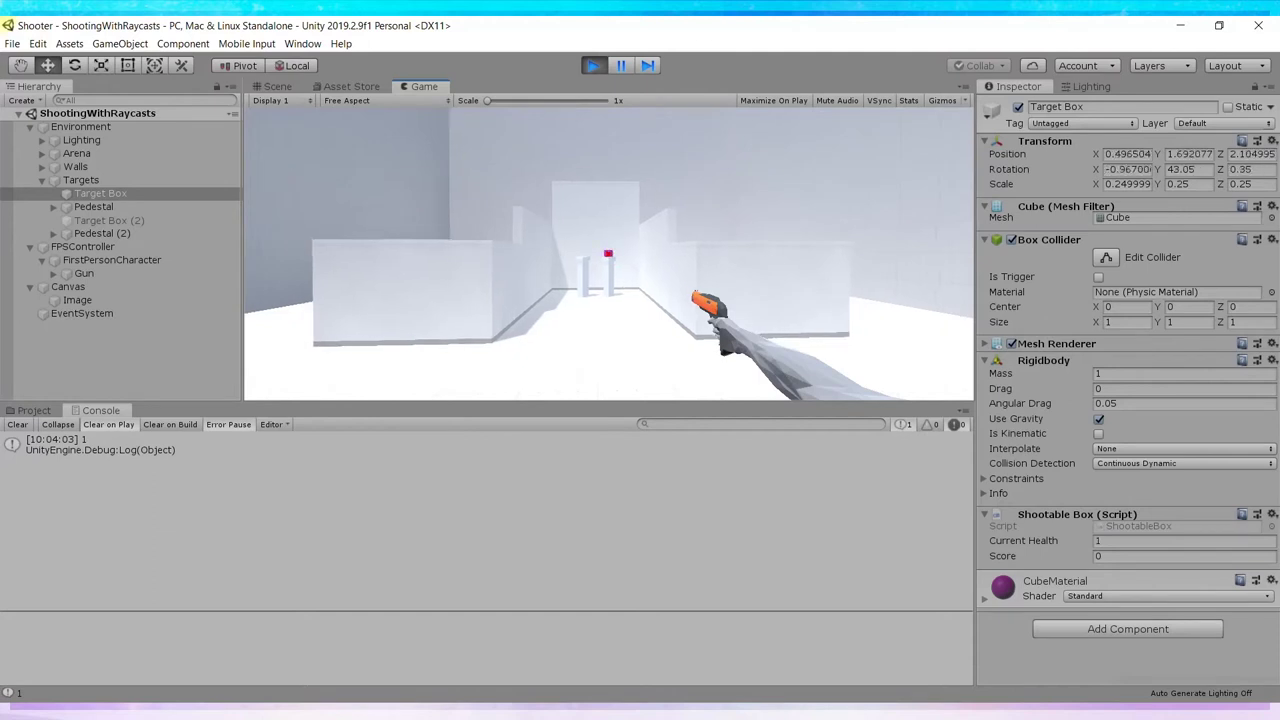
left_click(608, 254)
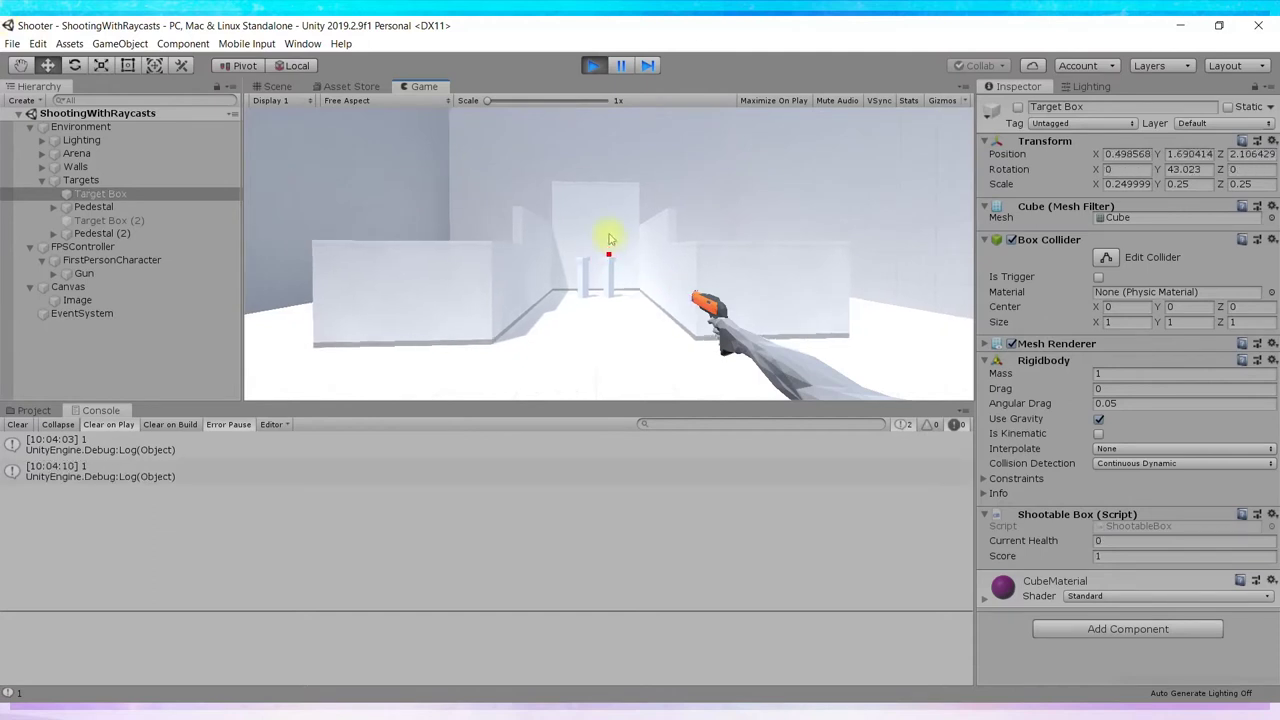
left_click(592, 65)
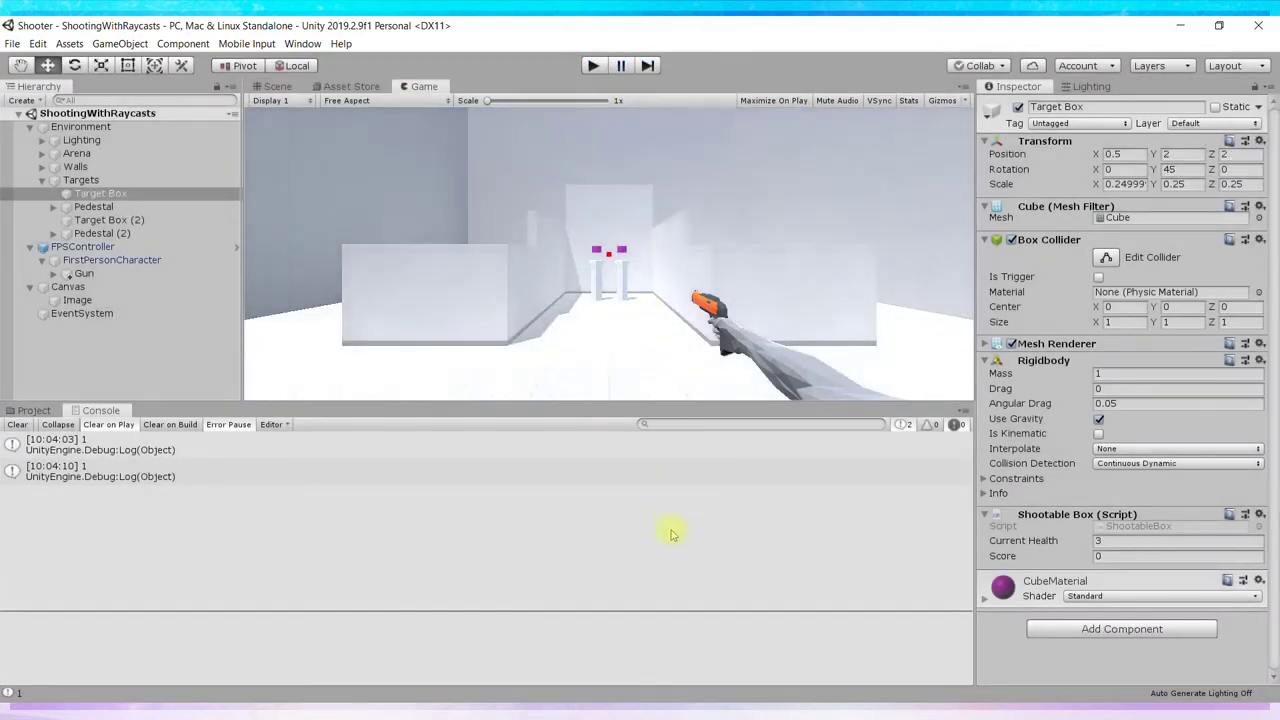
Select Target Box in the Hierarchy and bring up ShootableBox.cs in Visual Studio
left_click(108, 220)
left_click(100, 193)
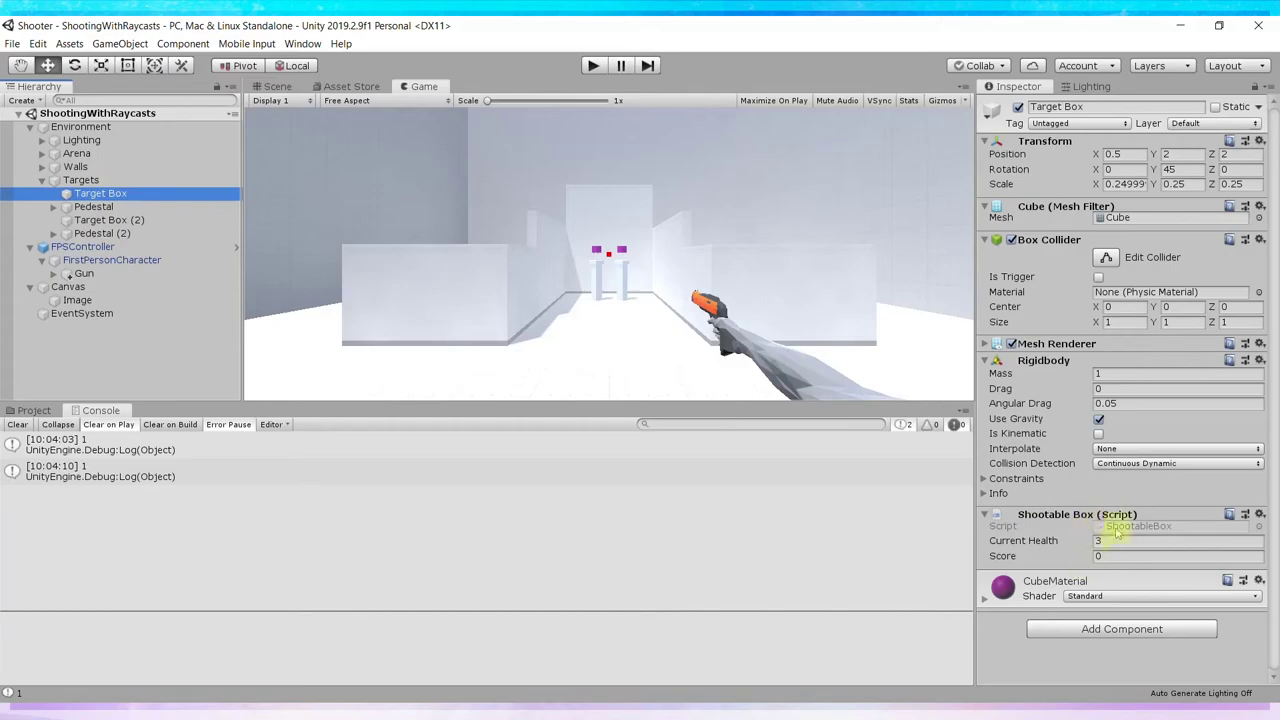
left_click(598, 710)
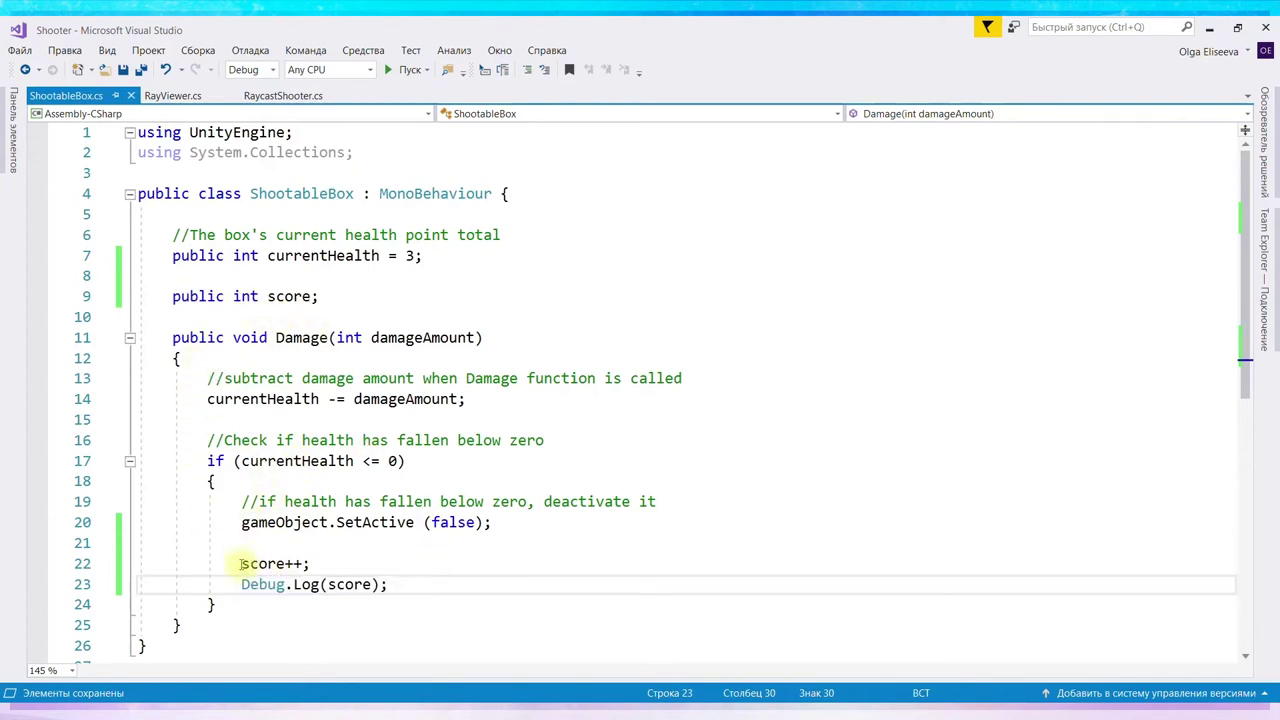
Change the field to 'public static int score;', save, and return to Unity
left_click_drag(242, 564, 317, 585)
left_click(229, 296)
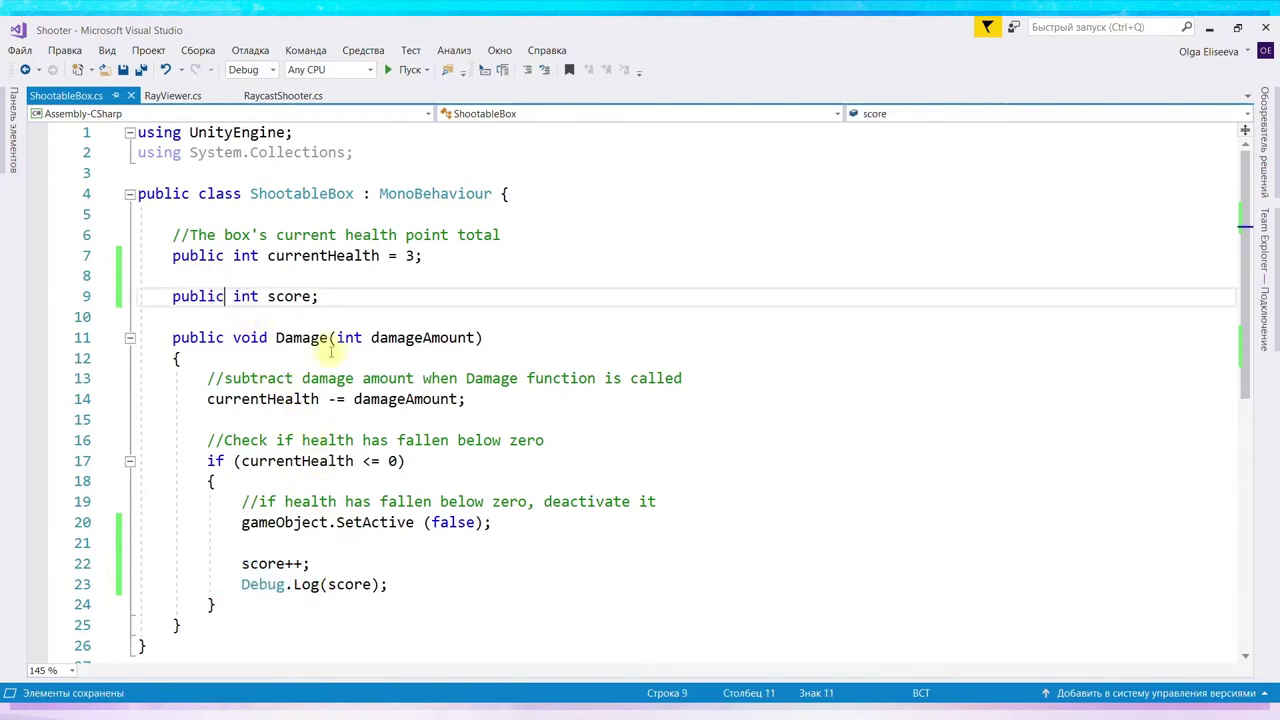
type("static")
key("ctrl+s")
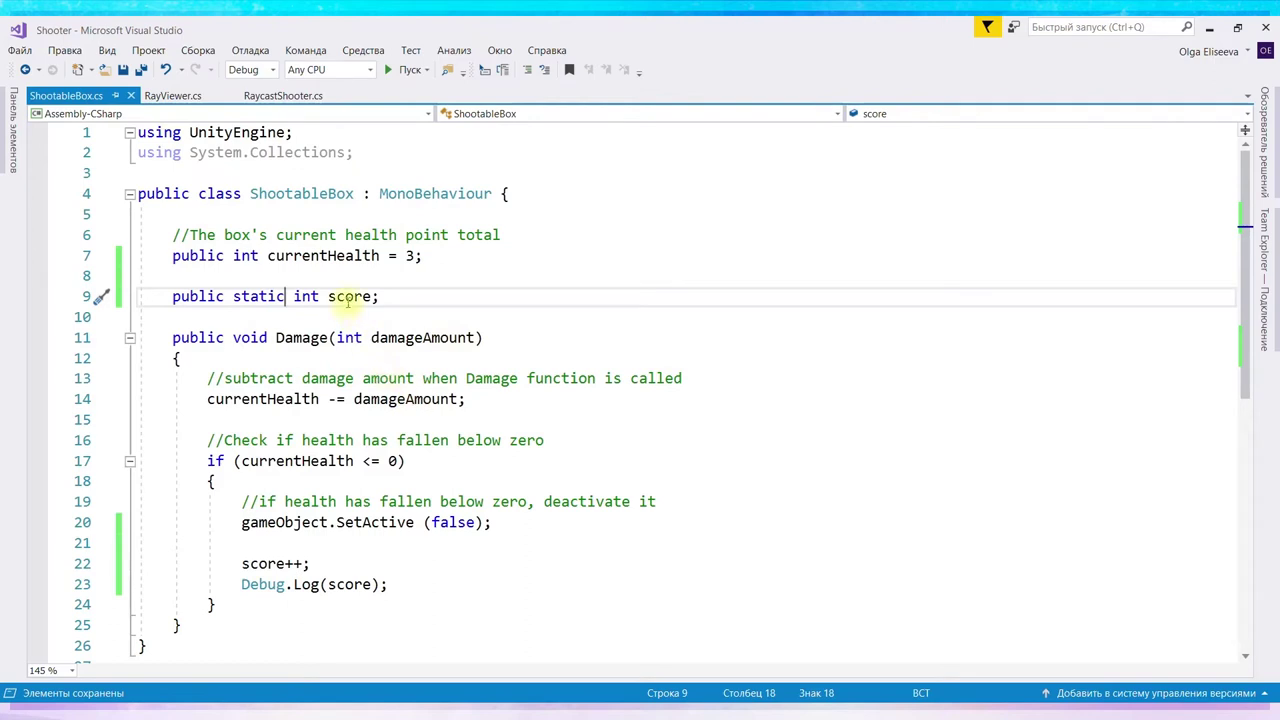
double_click(333, 297)
key("End")
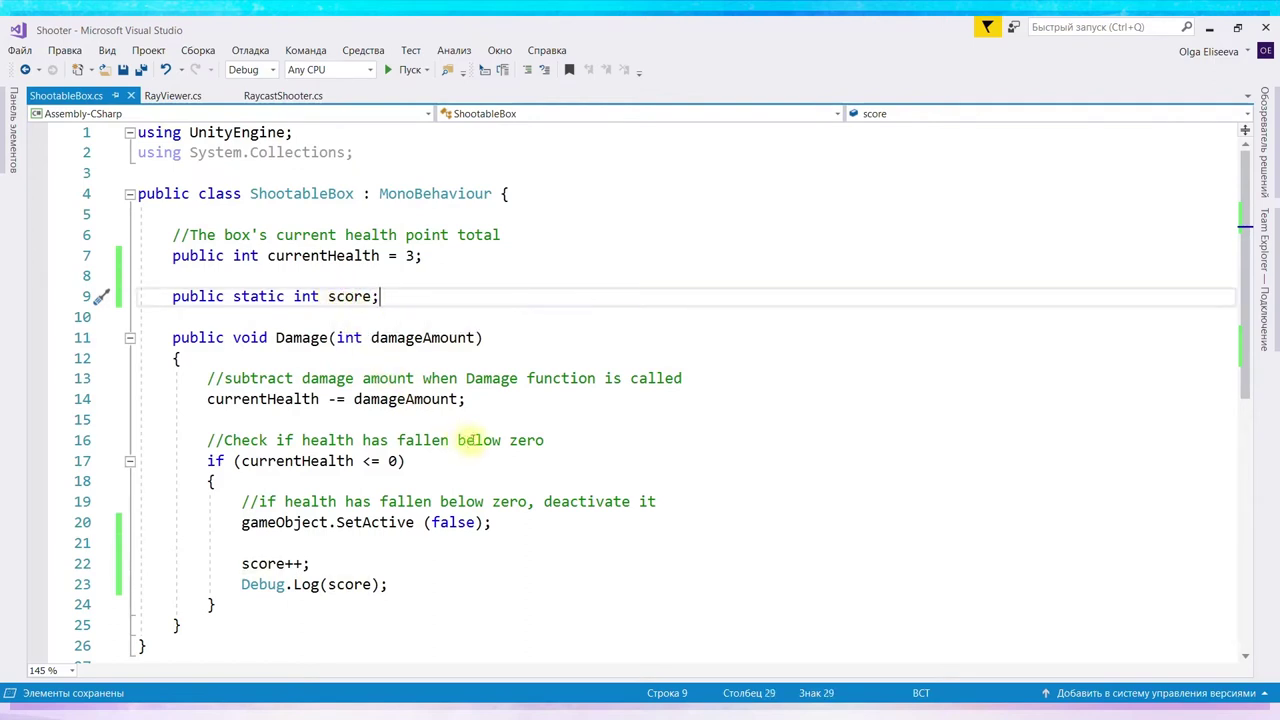
key("alt+Tab")
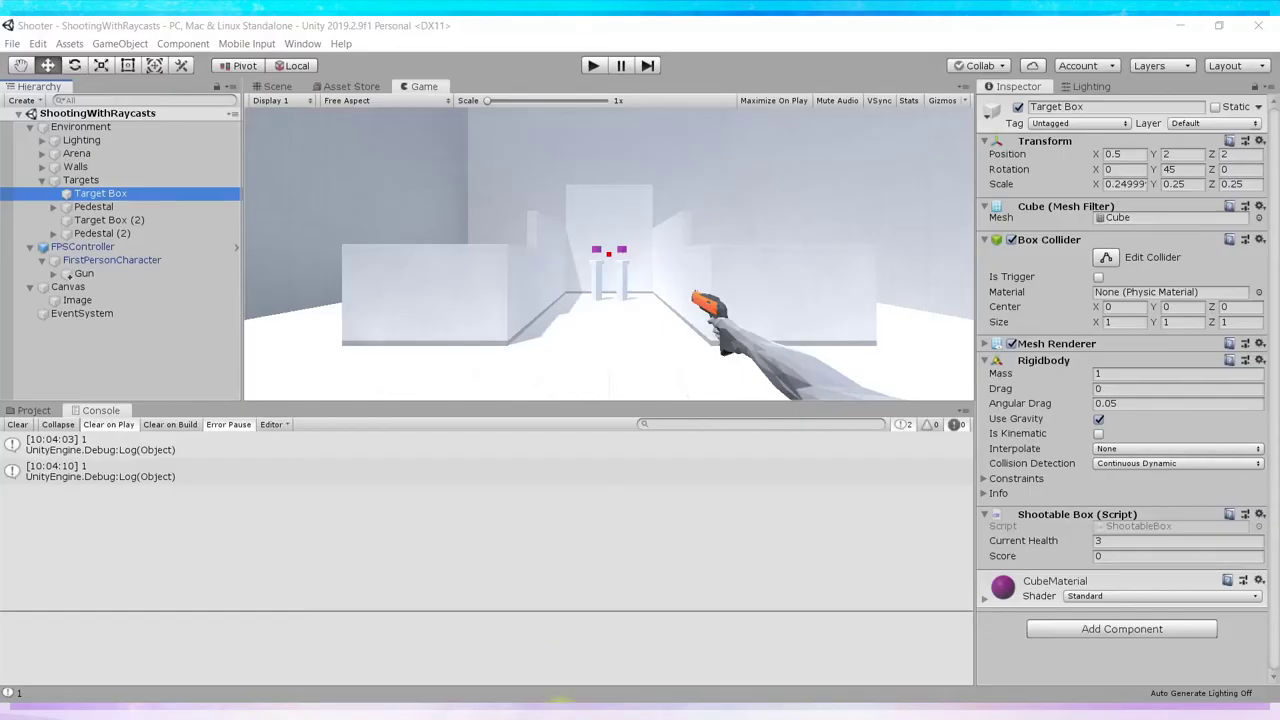
Playtest by destroying both target boxes so the Console logs 1 then 2, then stop
left_click(595, 66)
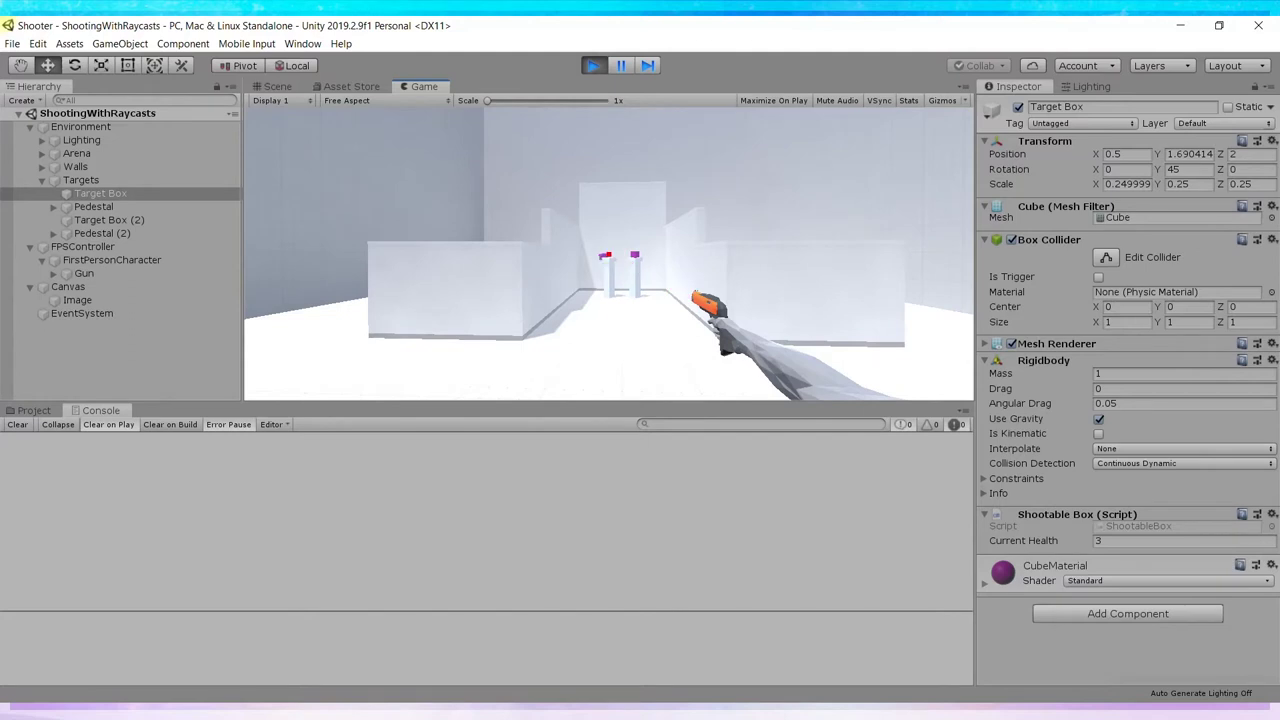
left_click(609, 254)
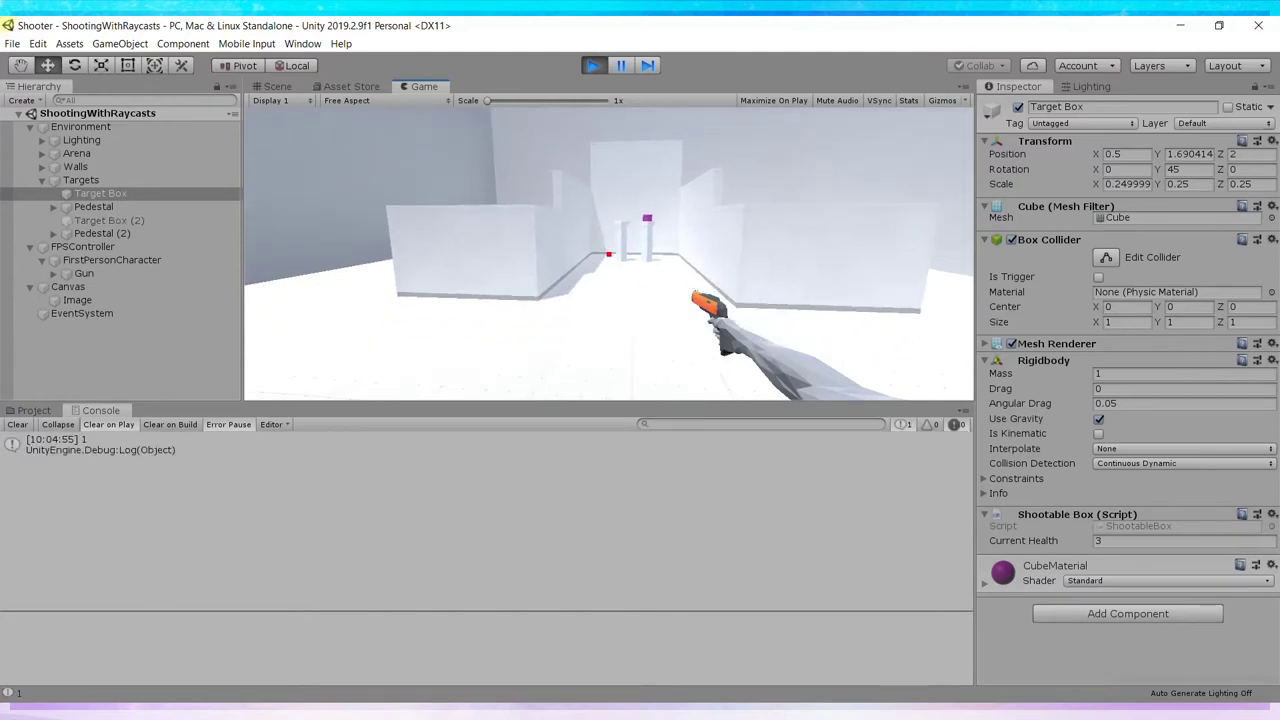
left_click(609, 254)
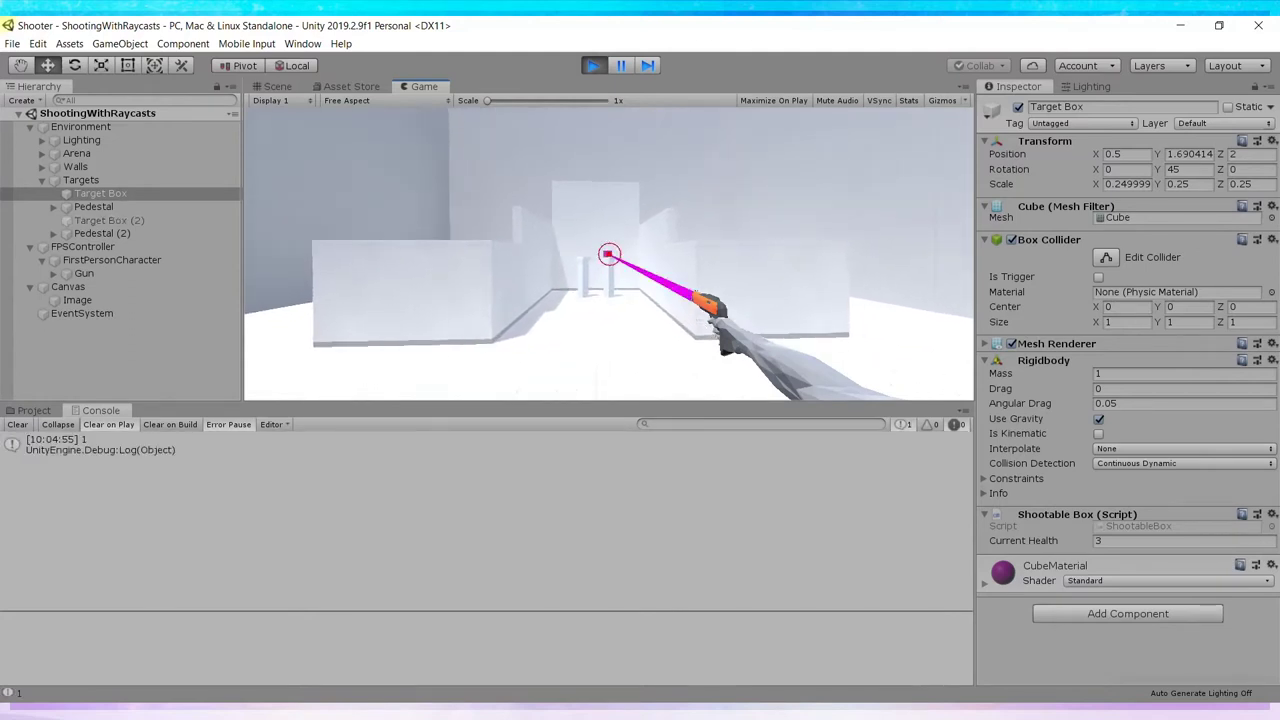
left_click(609, 254)
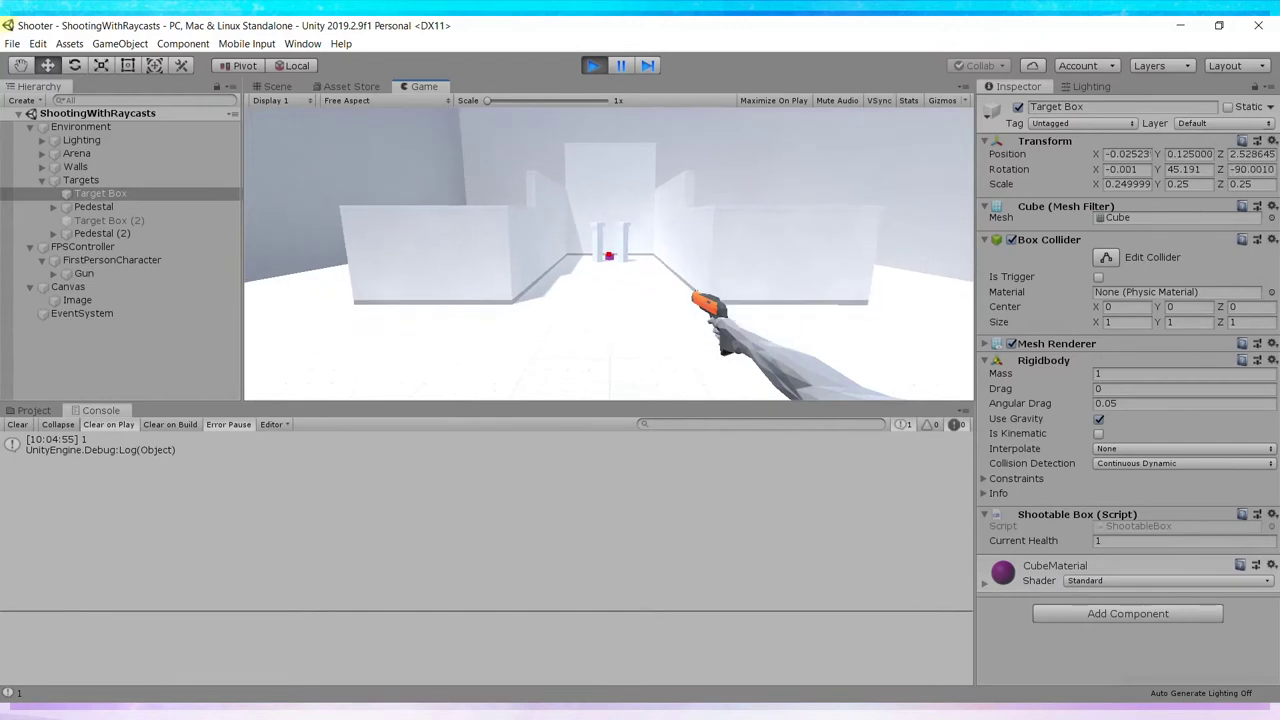
left_click(609, 254)
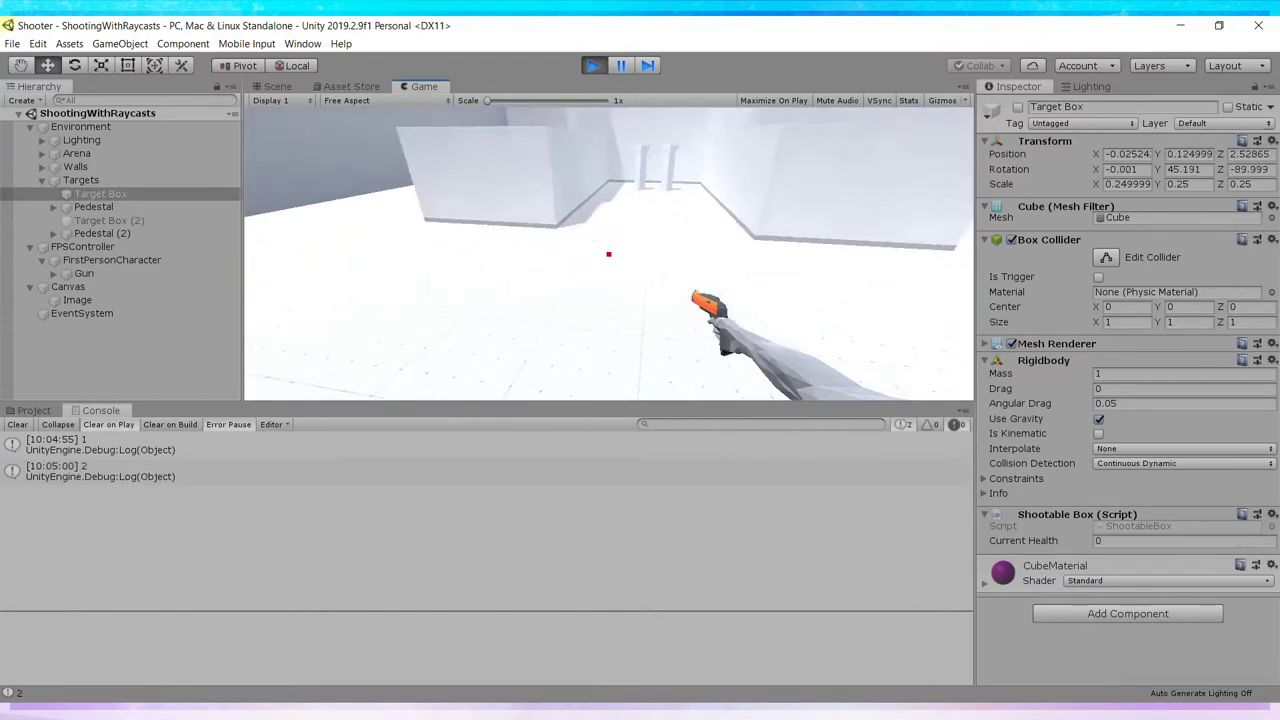
left_click(593, 65)
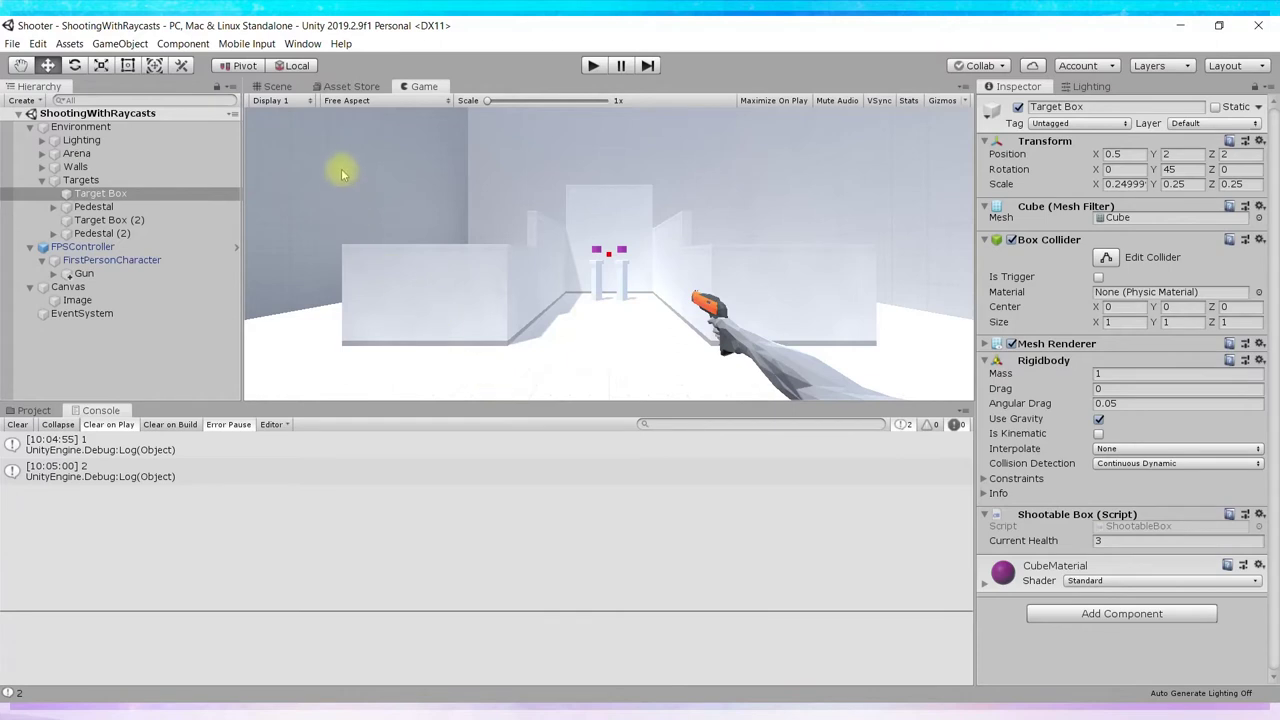
left_click(270, 86)
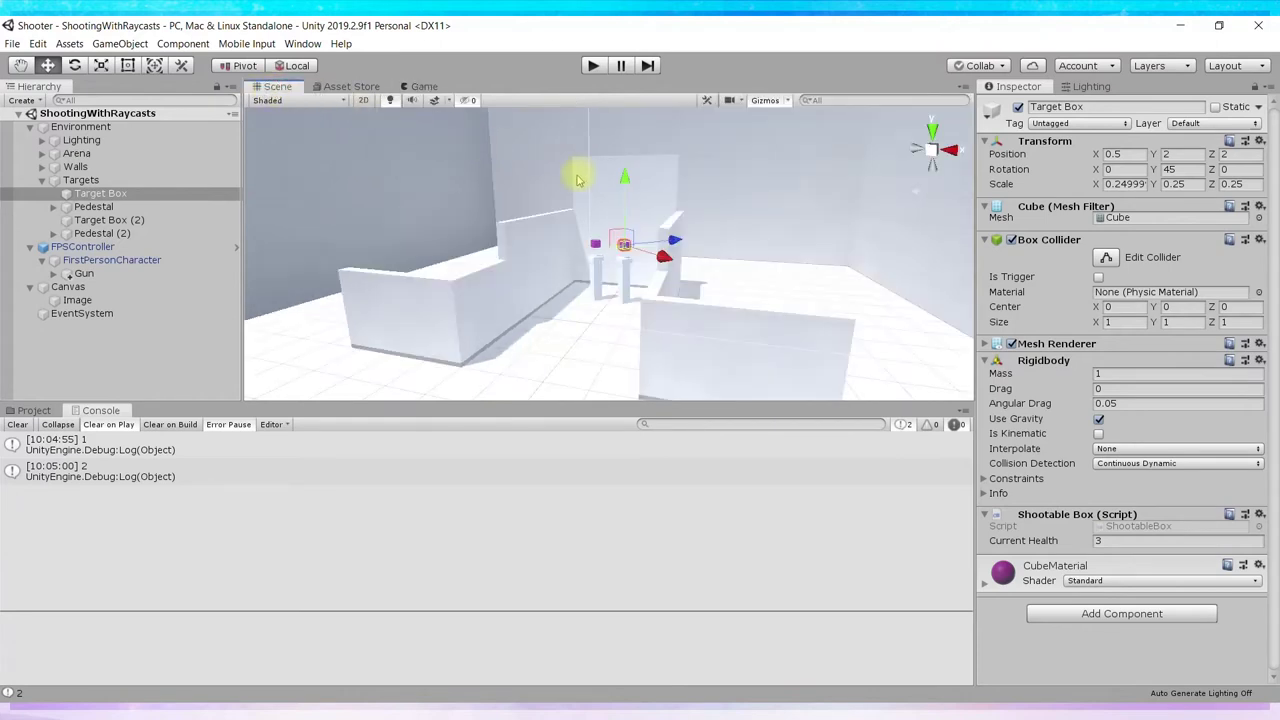
Add a UI Text element via GameObject > UI > Text and frame it in 2D with the Rect tool
left_click(128, 44)
mouse_move(166, 189)
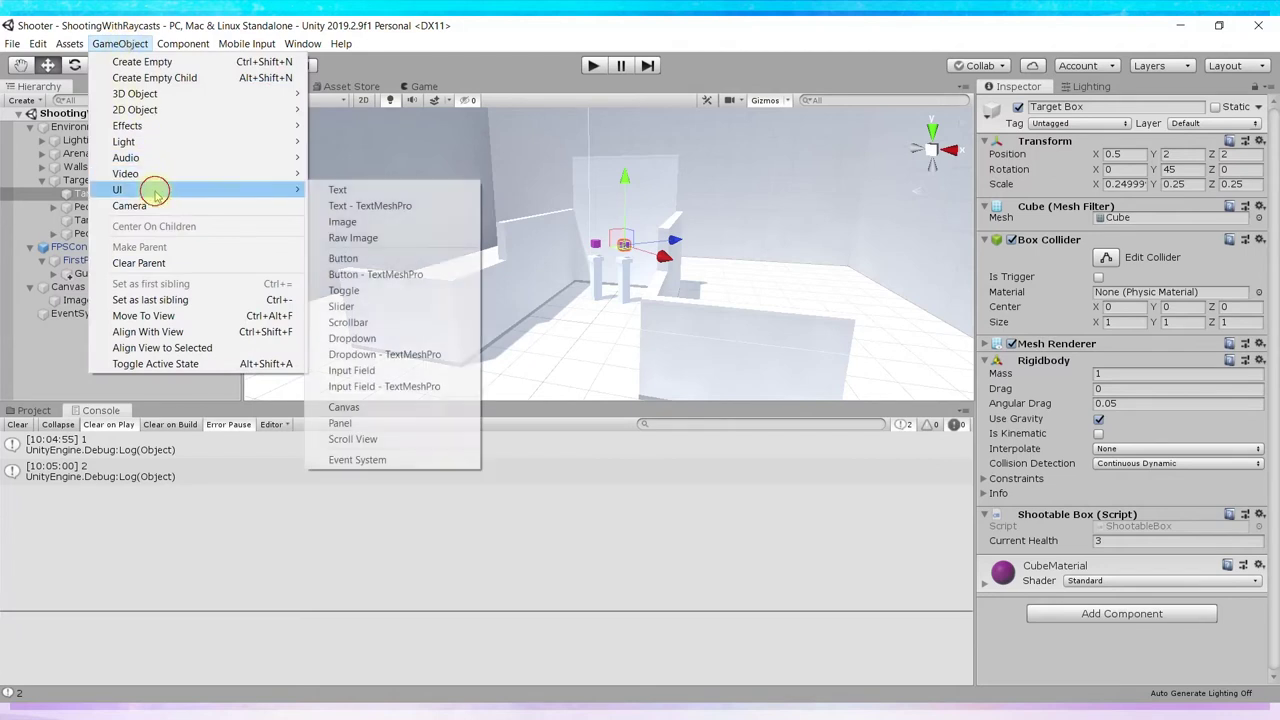
left_click(343, 193)
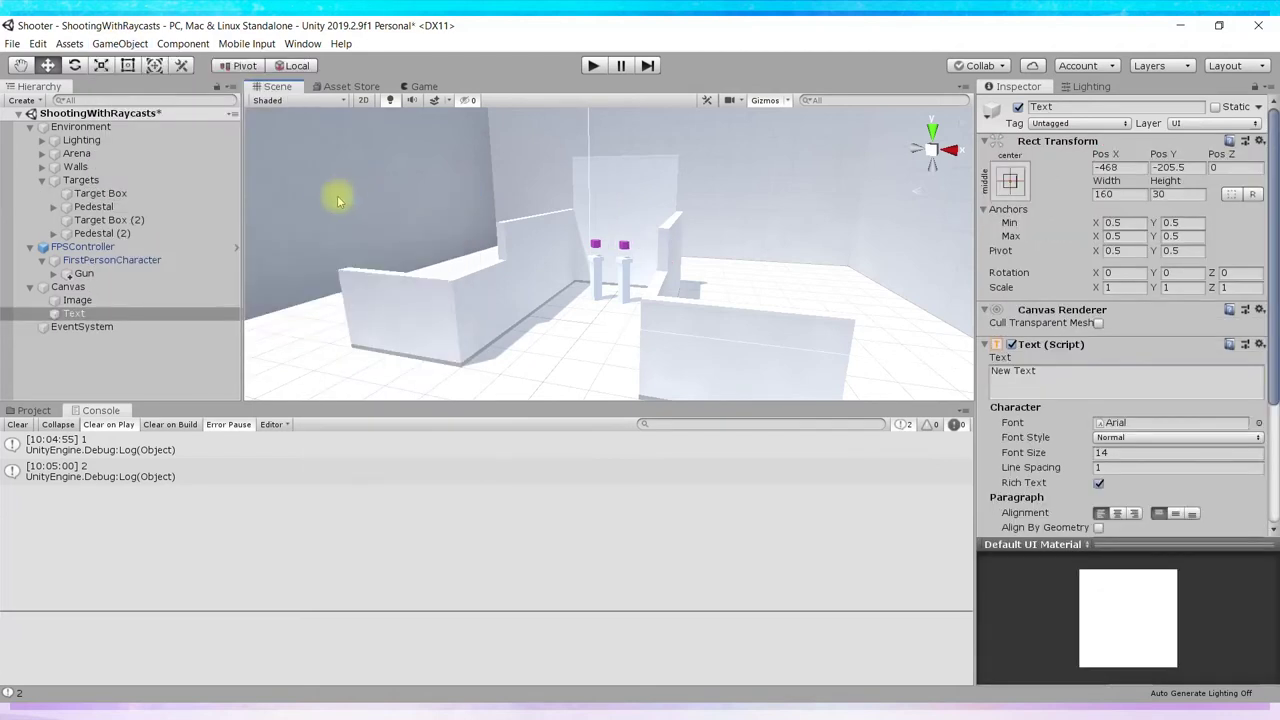
left_click(363, 101)
key("t")
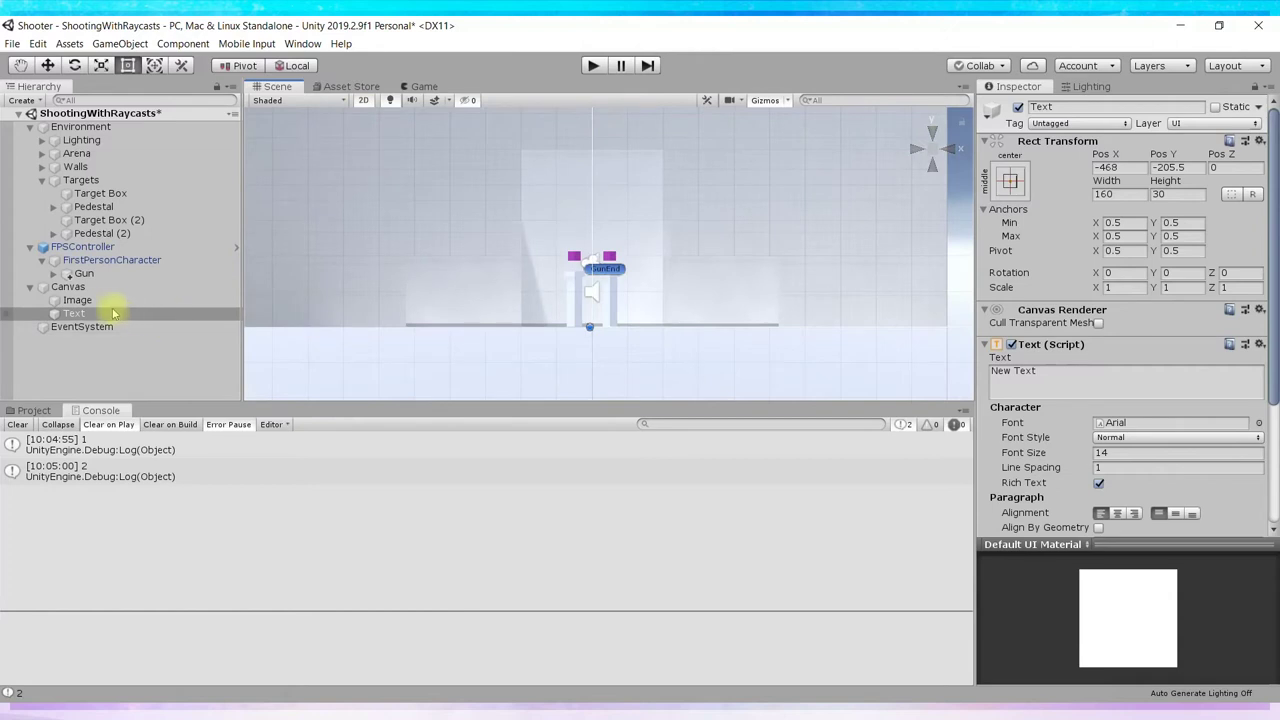
double_click(100, 313)
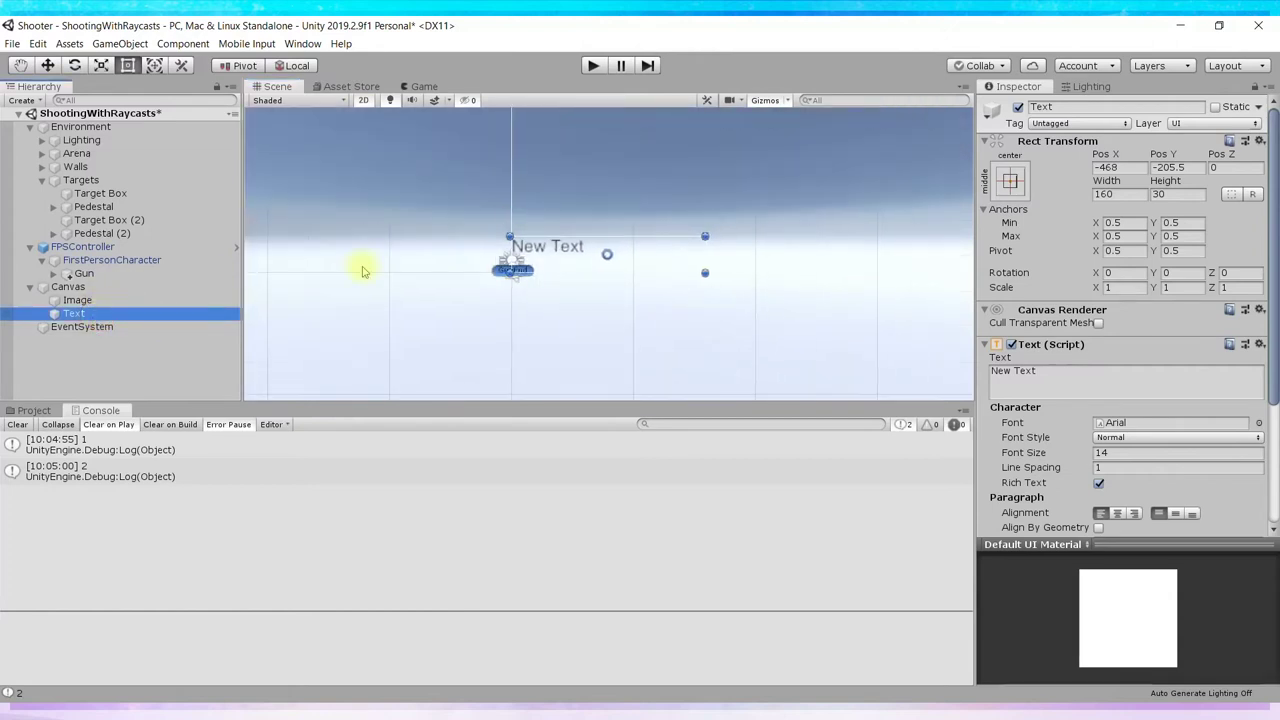
scroll(561, 287, "down", 4)
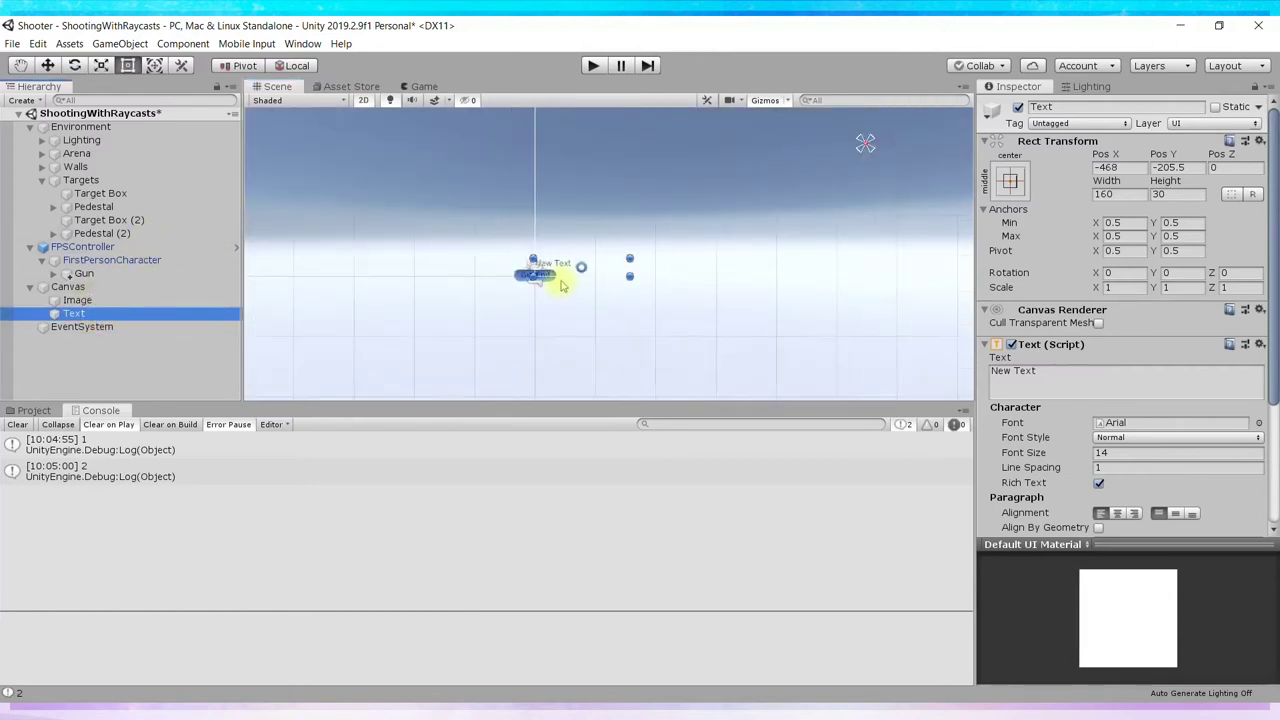
scroll(557, 257, "down", 2)
scroll(474, 291, "down", 2)
scroll(420, 293, "down", 2)
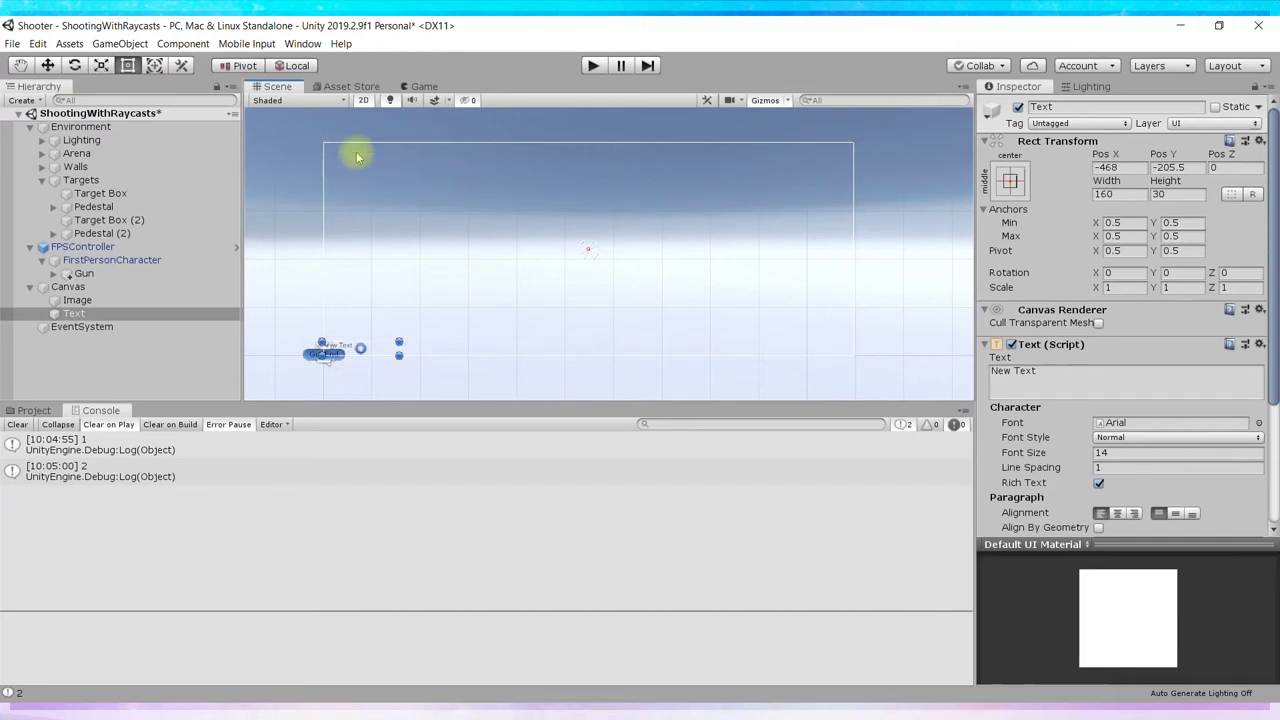
Anchor the text top-left with pivot and position, nudge it to 113, −41, and make it read 'Score'
left_click(1012, 179)
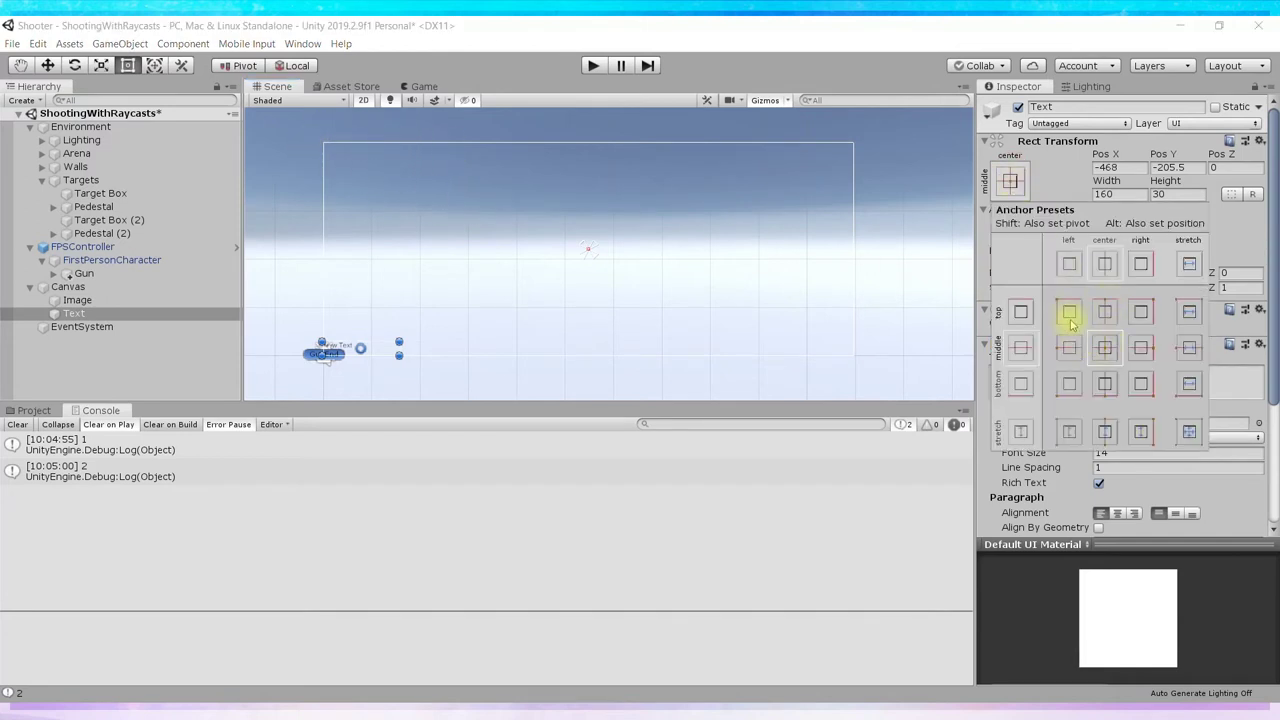
left_click(1067, 312)
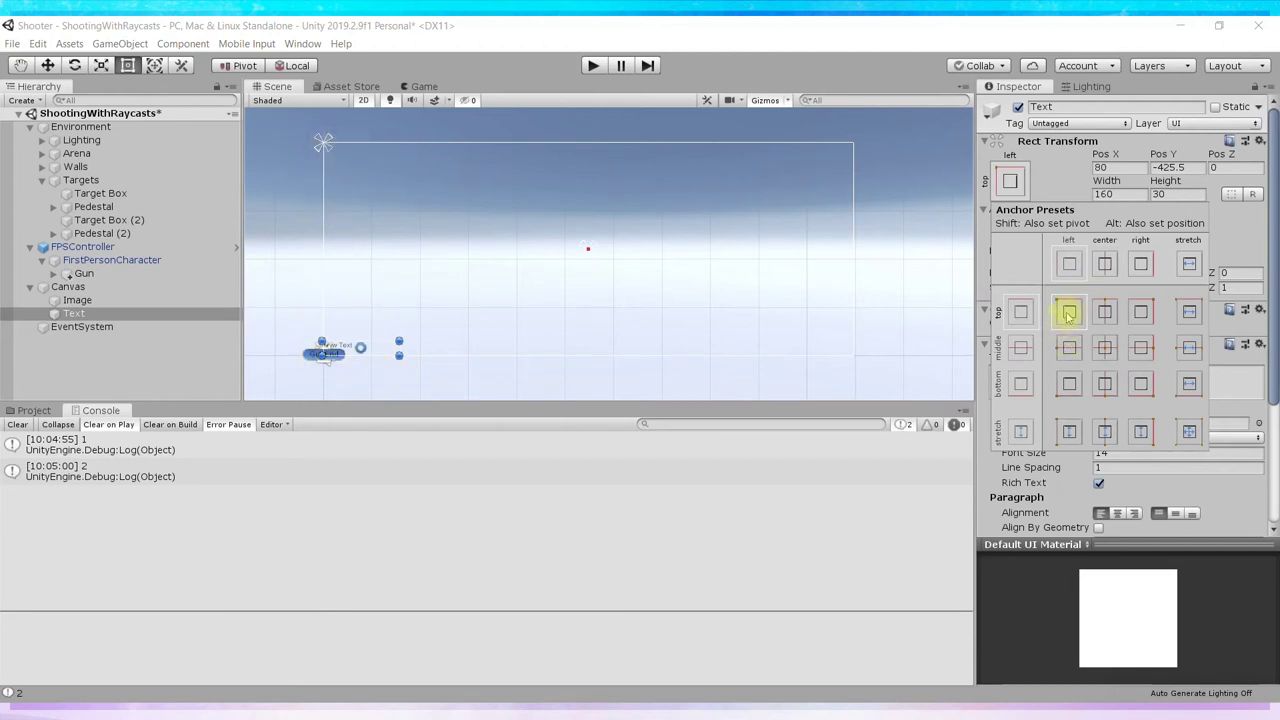
key("shift+alt")
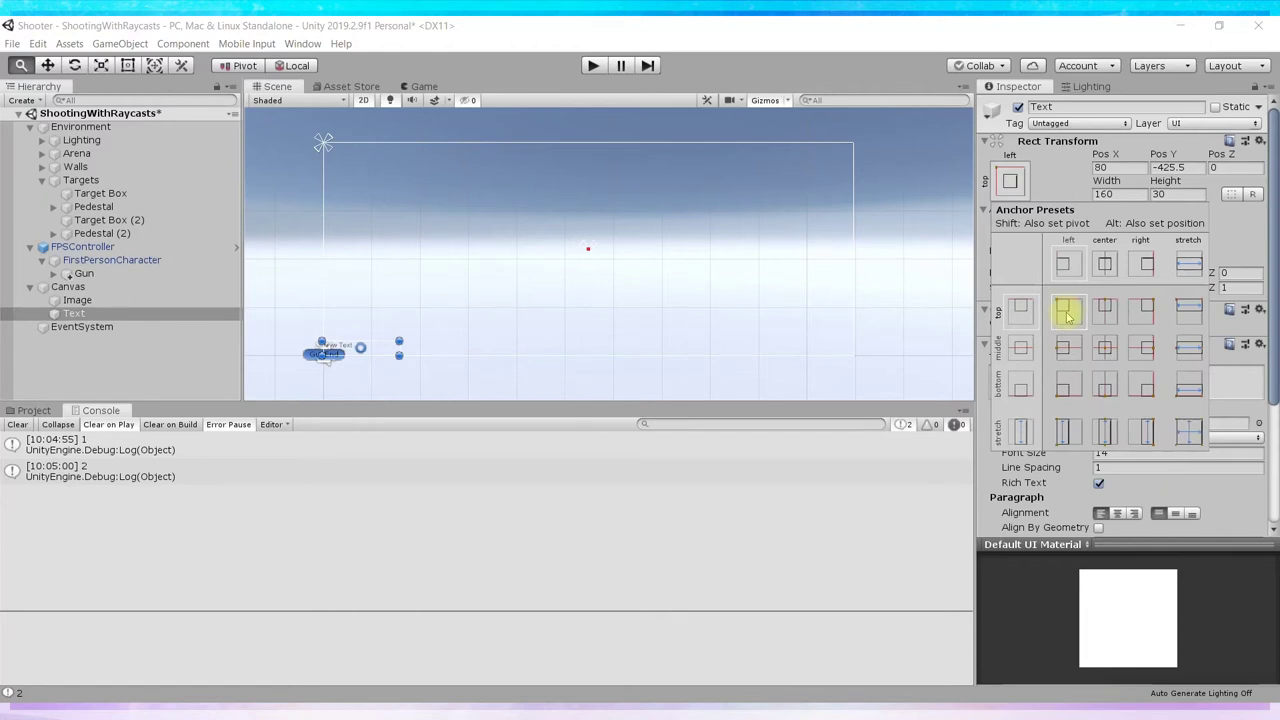
left_click(1067, 316, "alt+shift")
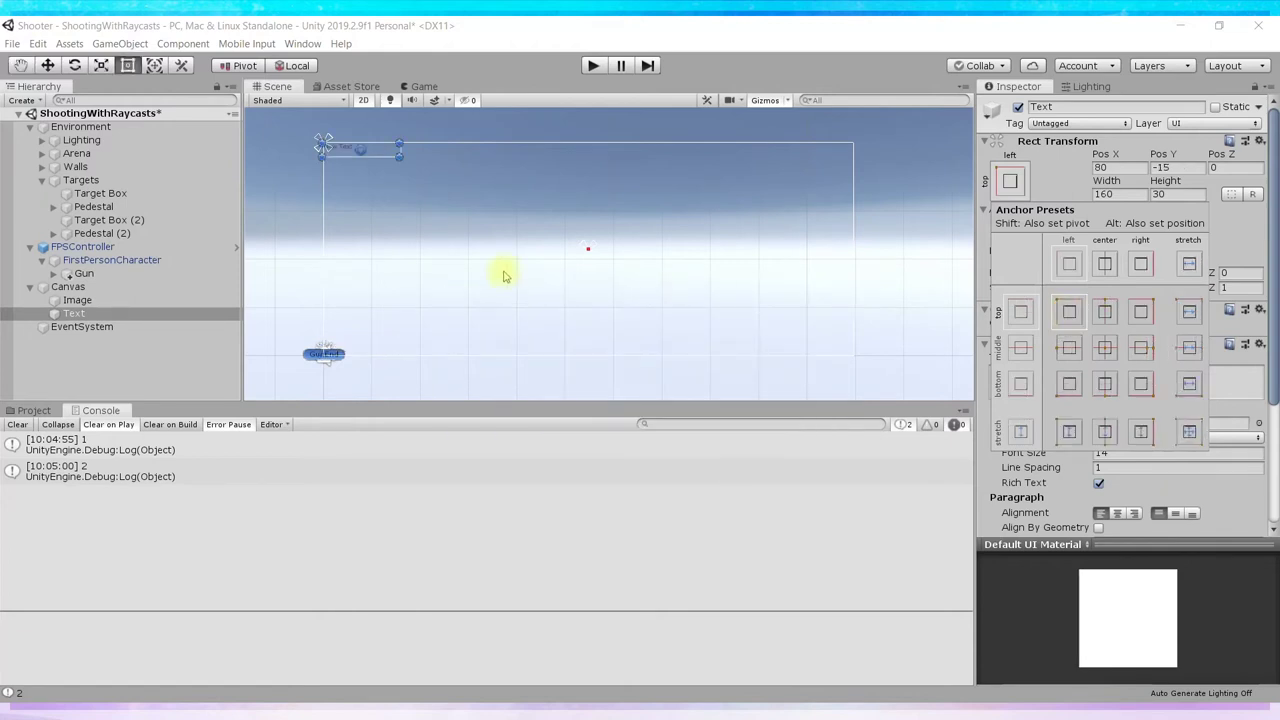
left_click(380, 153)
left_click_drag(340, 151, 362, 173)
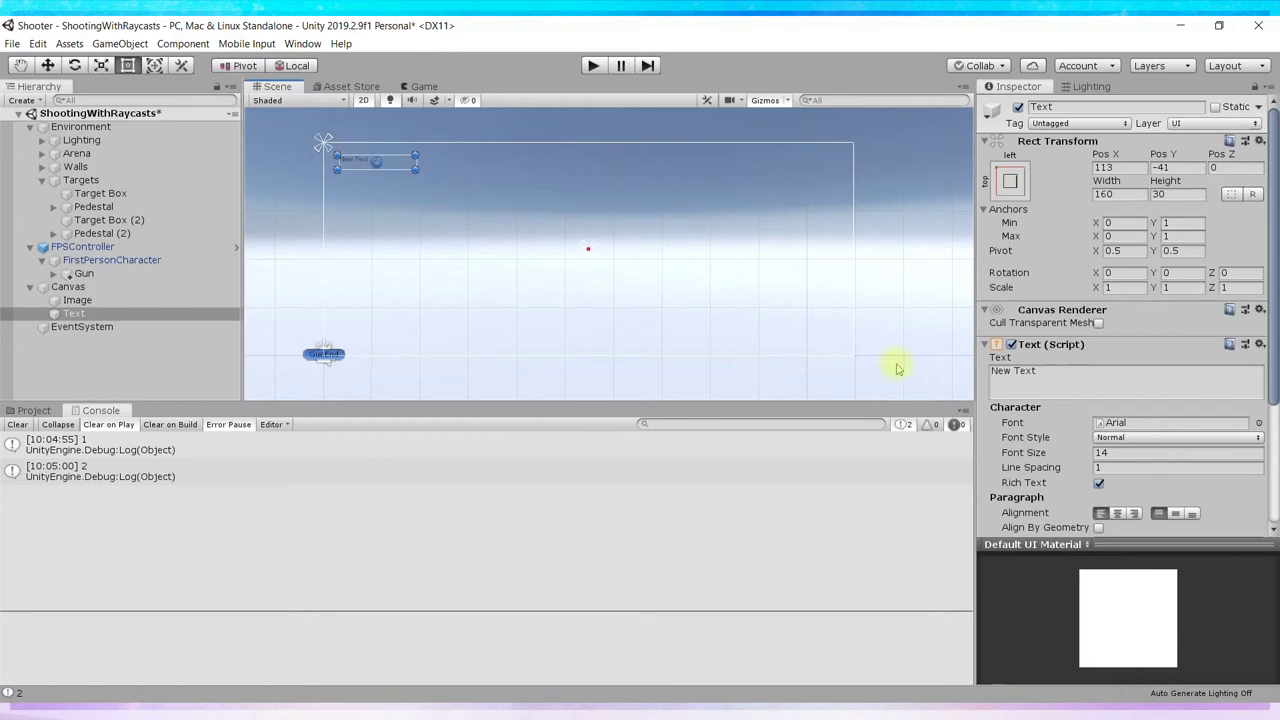
left_click(1042, 378)
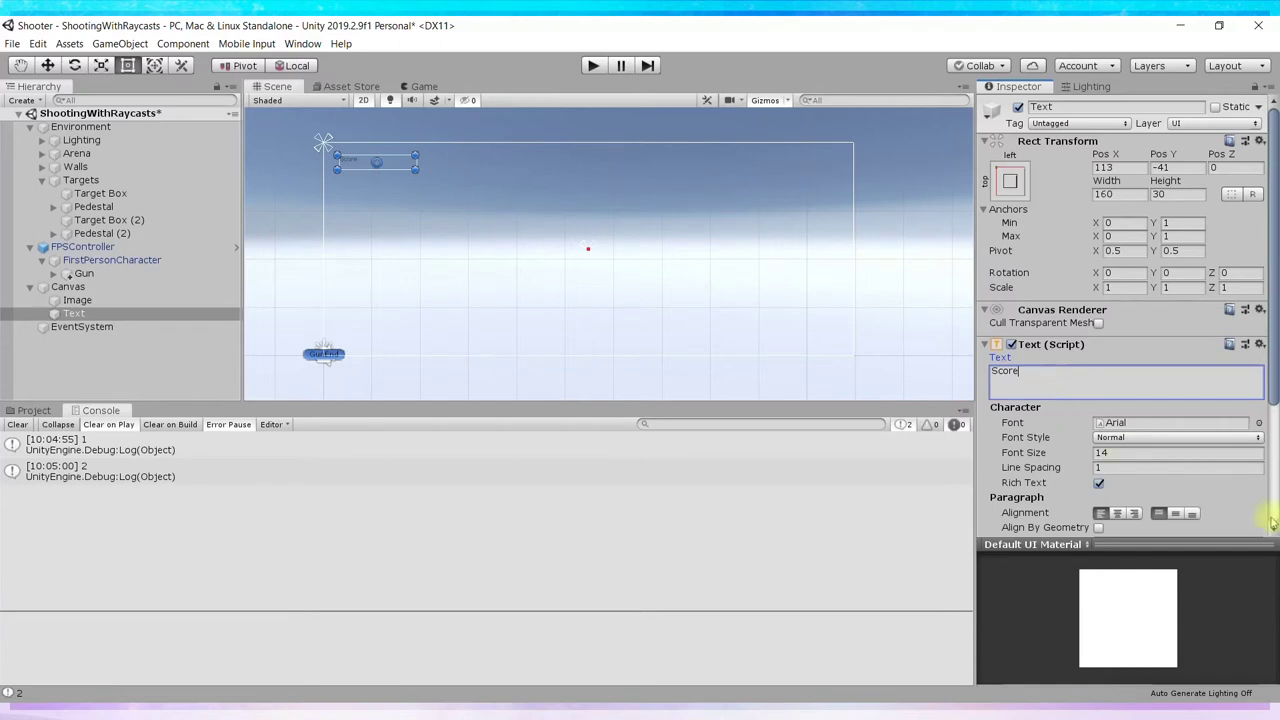
Set the label's Font Size to 34 and enlarge its text box to fit
left_click(418, 86)
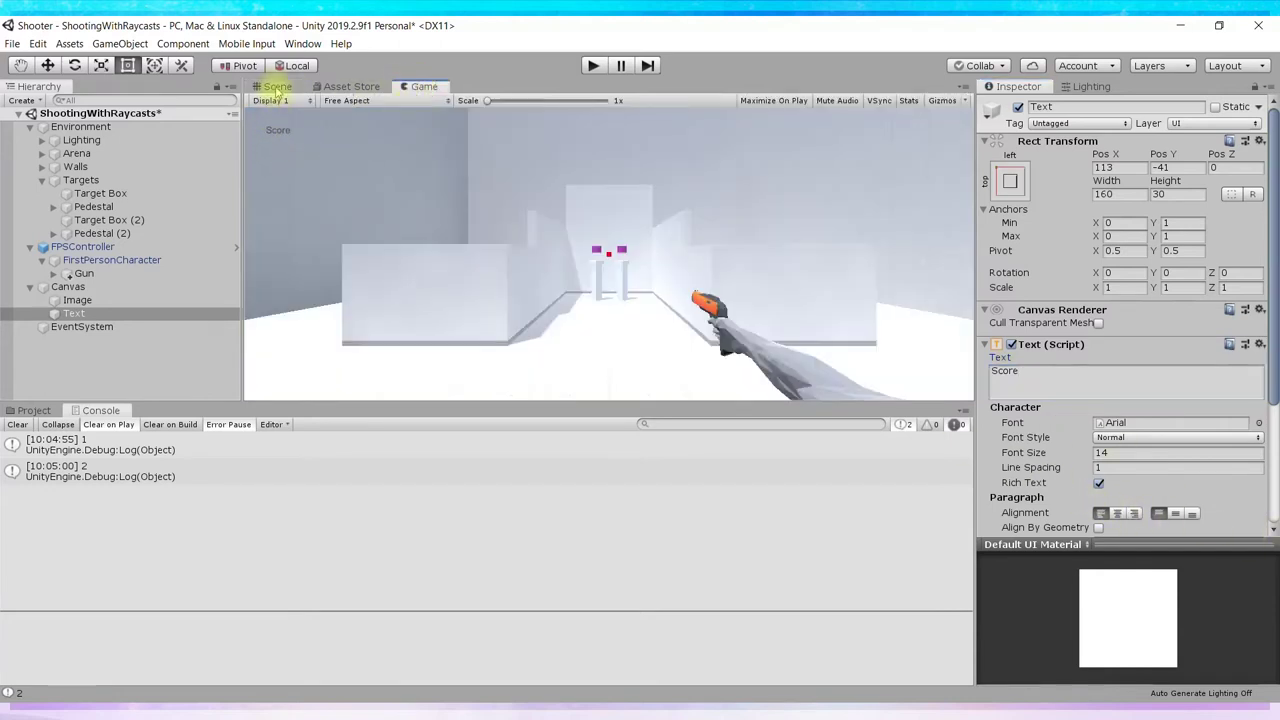
left_click(276, 87)
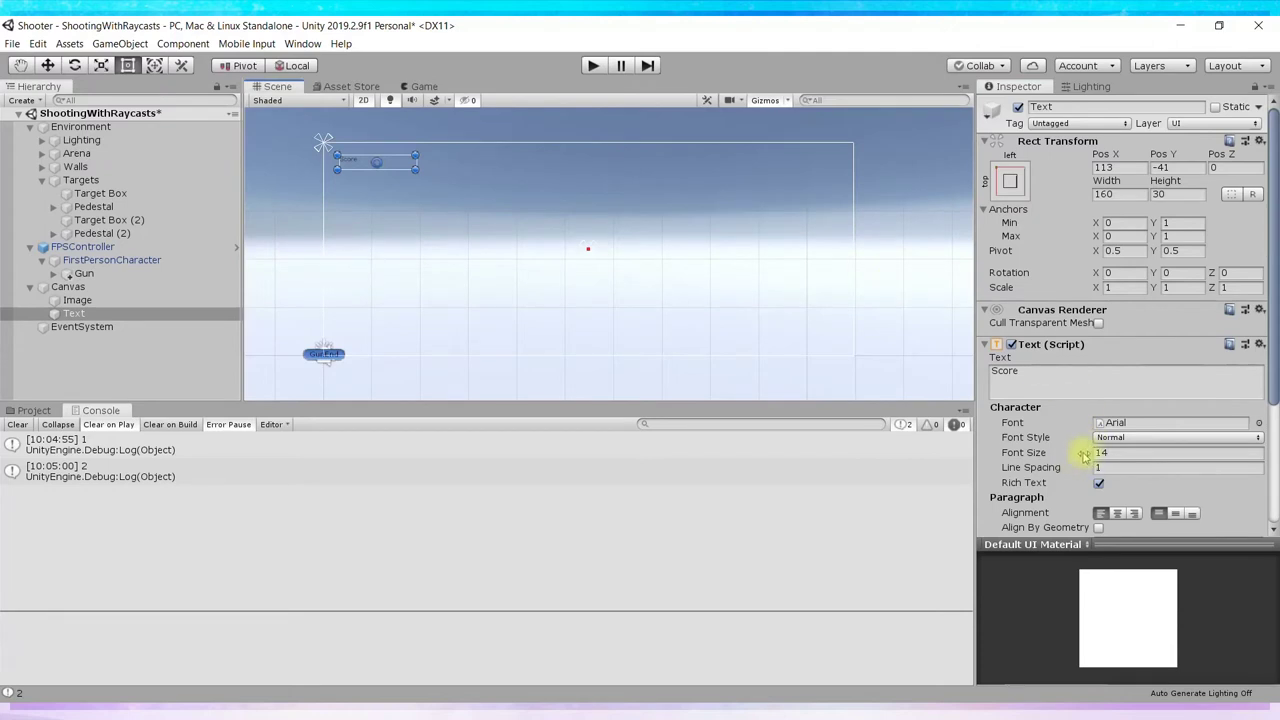
left_click(1114, 453)
type("24")
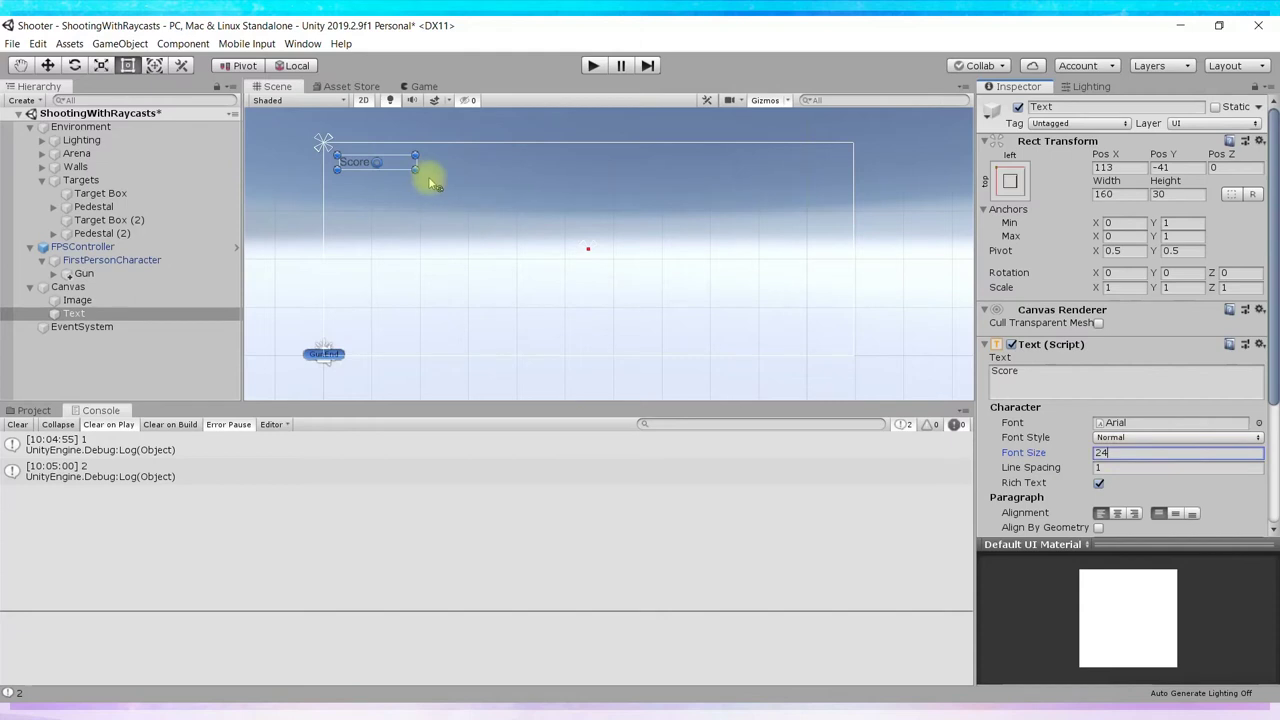
left_click(1076, 454)
type("34")
mouse_move(415, 170)
left_mouse_down()
mouse_move(421, 182)
mouse_move(394, 180)
left_mouse_up()
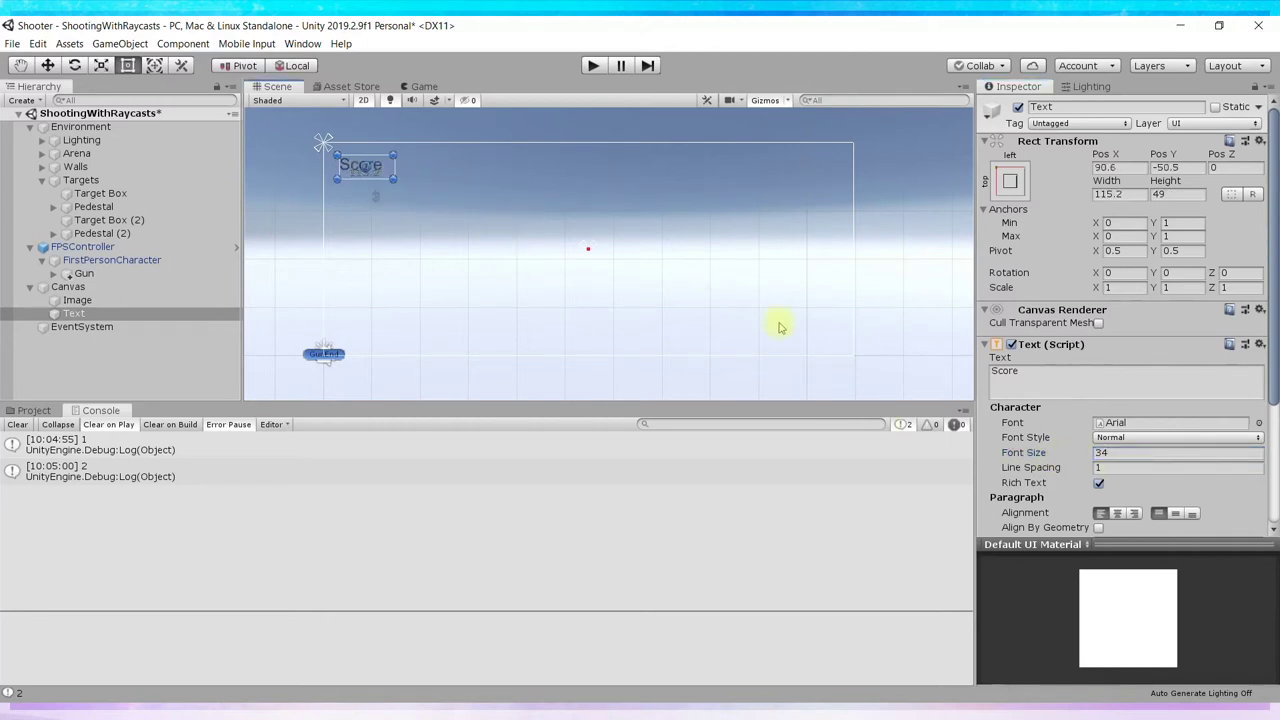
Make the label text red (FF0707) and preview it in the Game view
scroll(1131, 398, "down", 5)
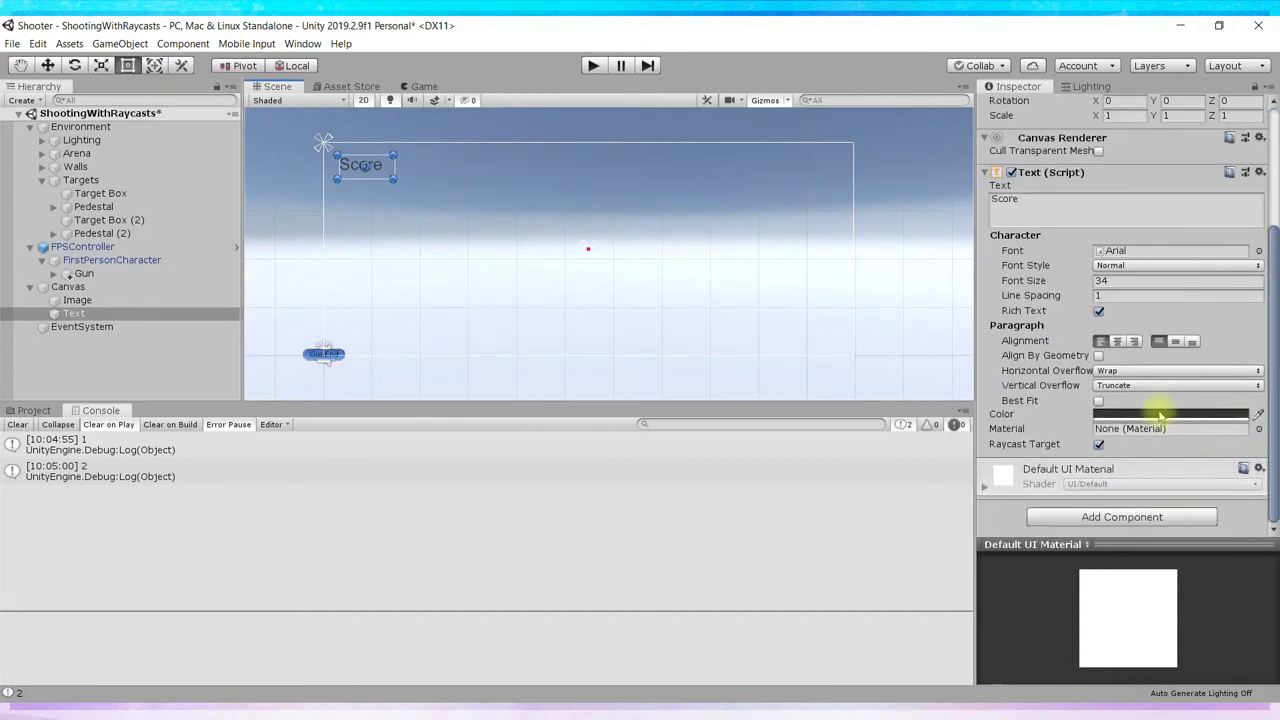
left_click(1160, 415)
left_click(936, 199)
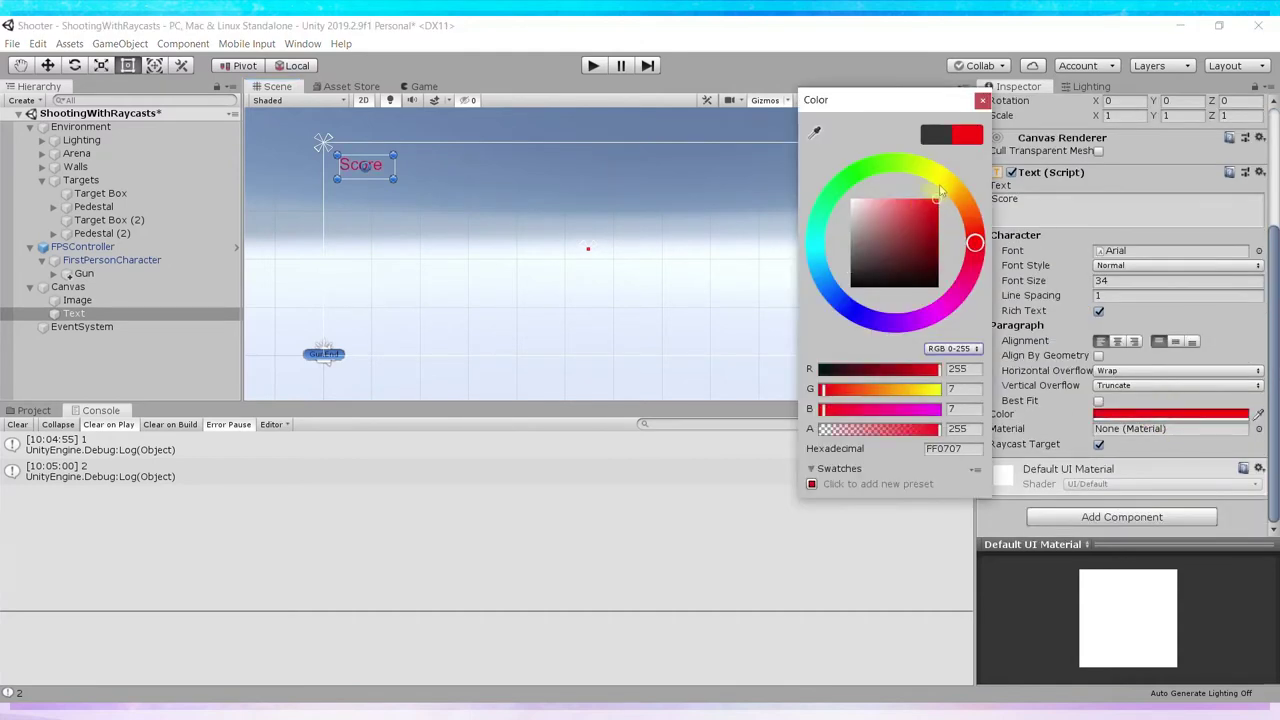
left_click(983, 100)
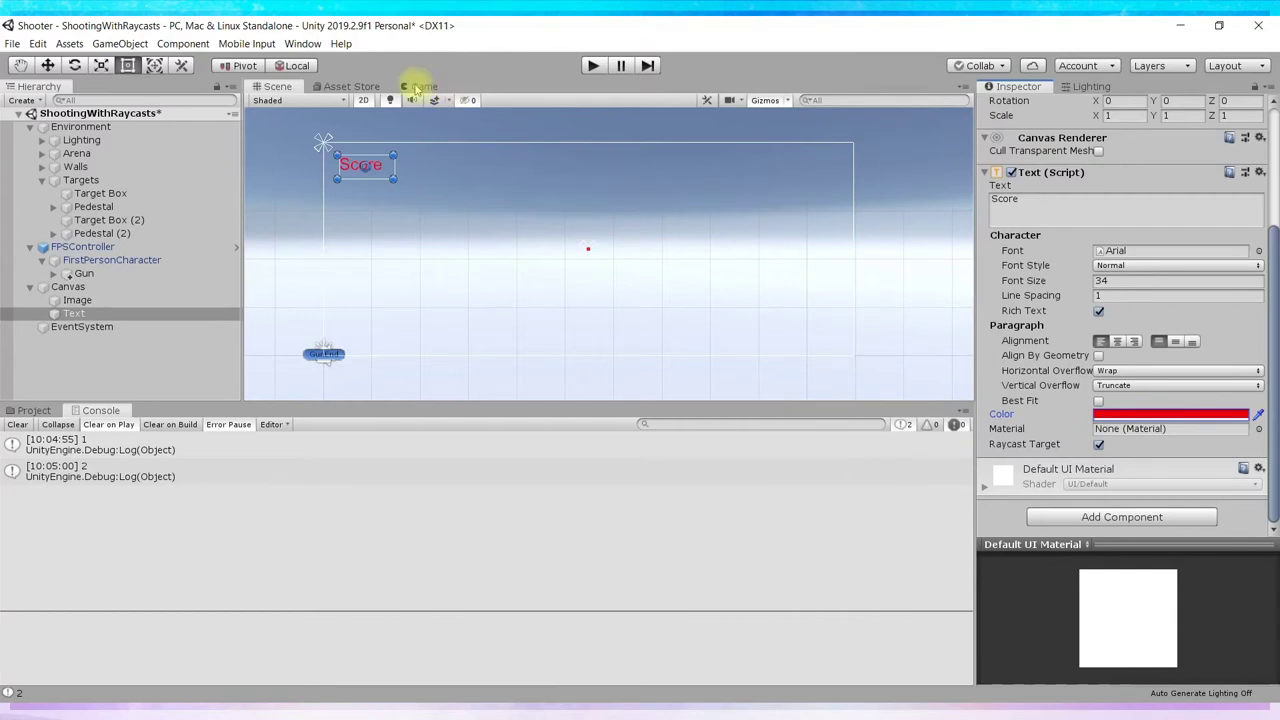
left_click(419, 88)
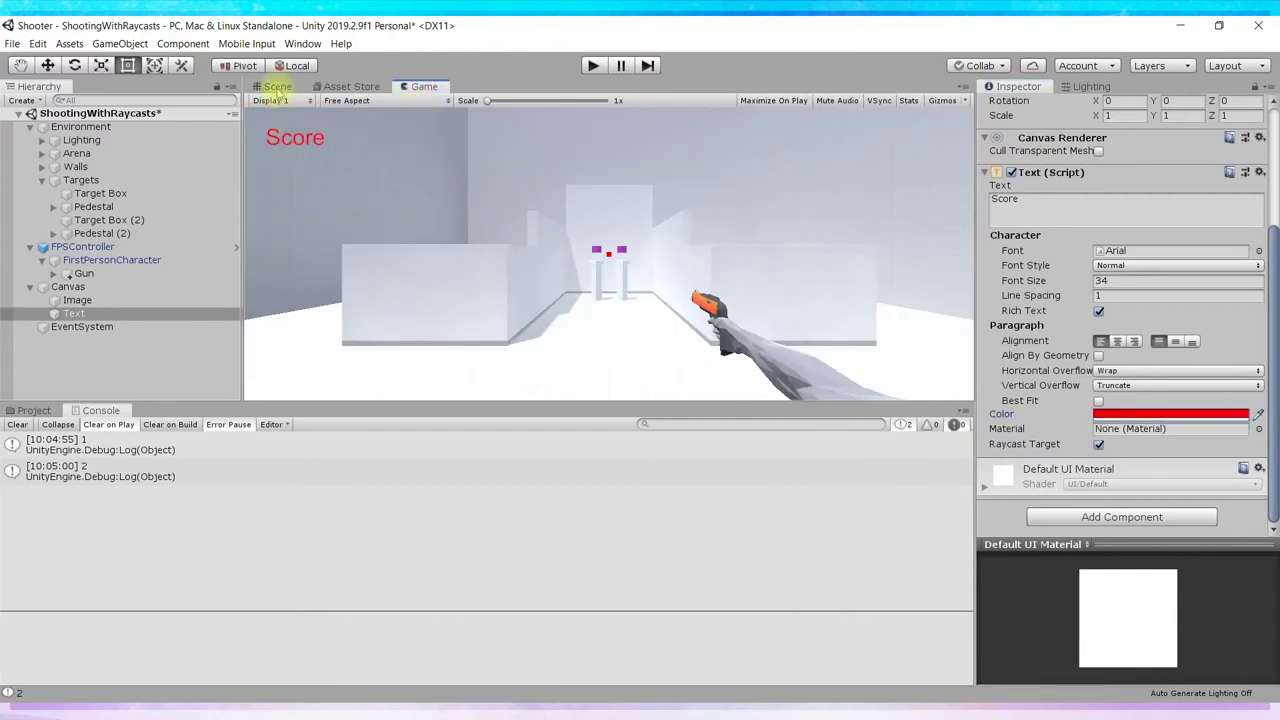
left_click(277, 87)
Change the label text to 'Score:' and check it in the Game view
left_click(1030, 203)
type(":")
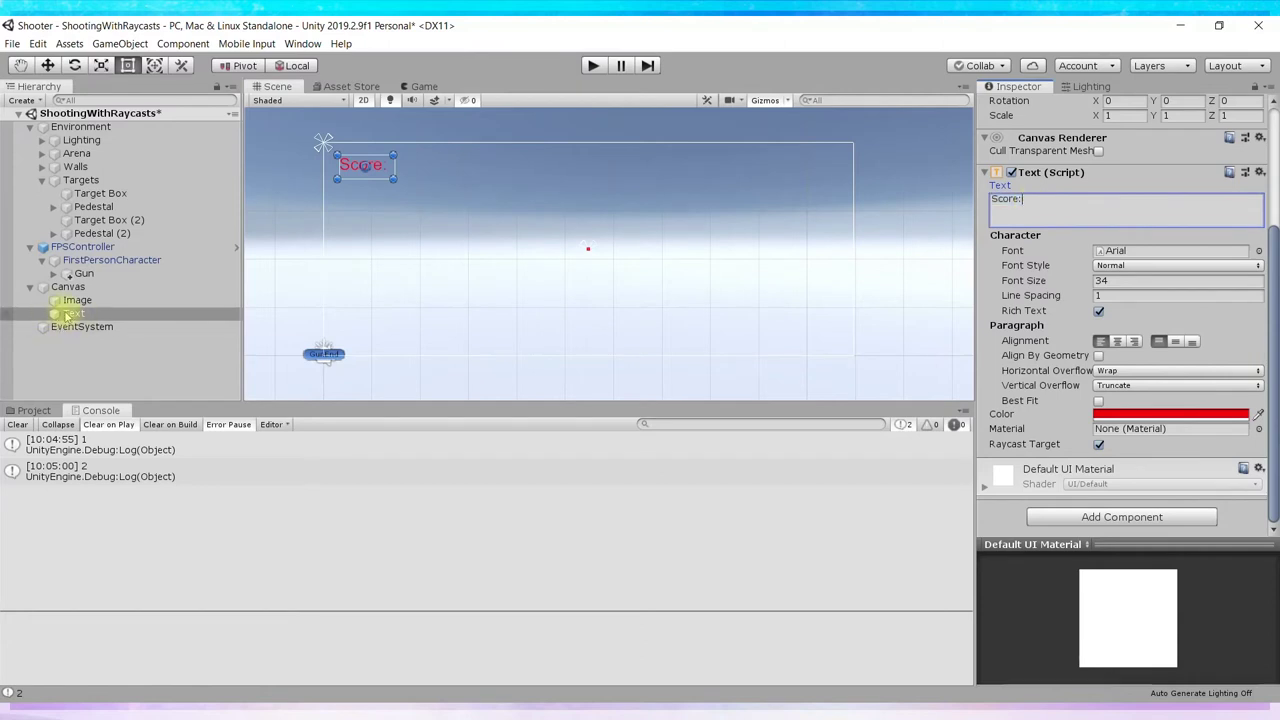
left_click(82, 314)
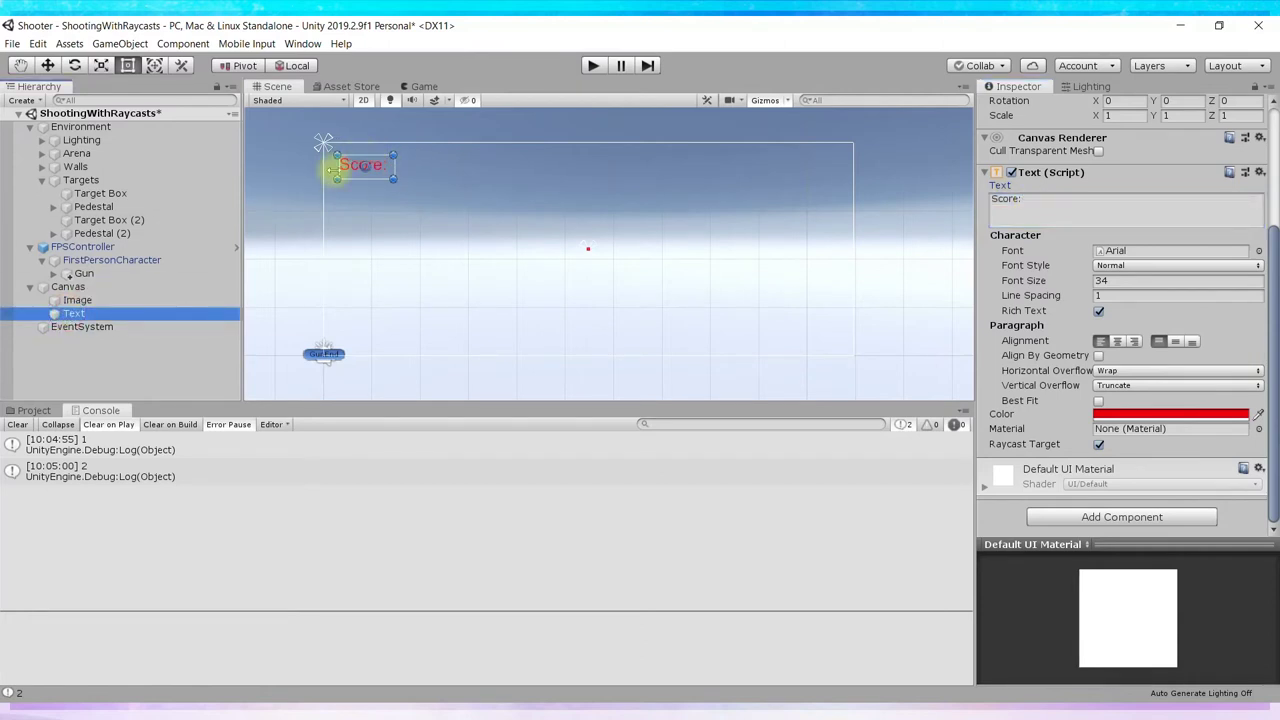
left_click(422, 86)
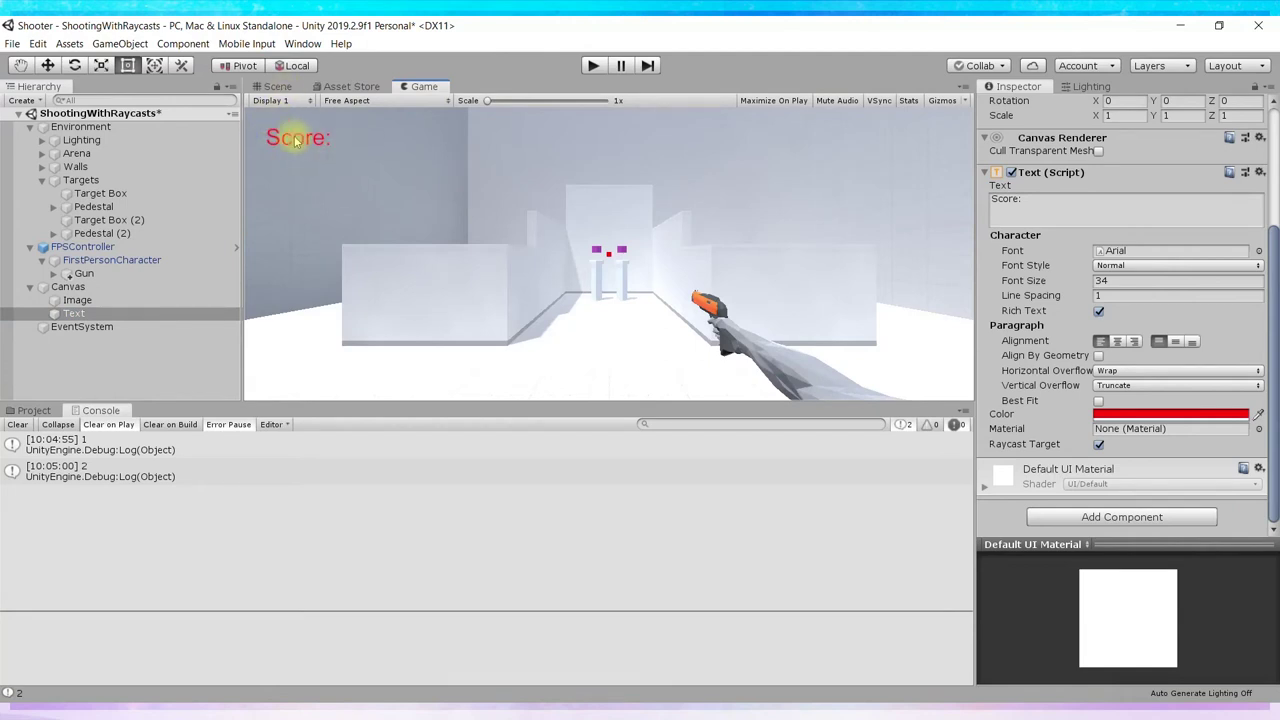
left_click(278, 87)
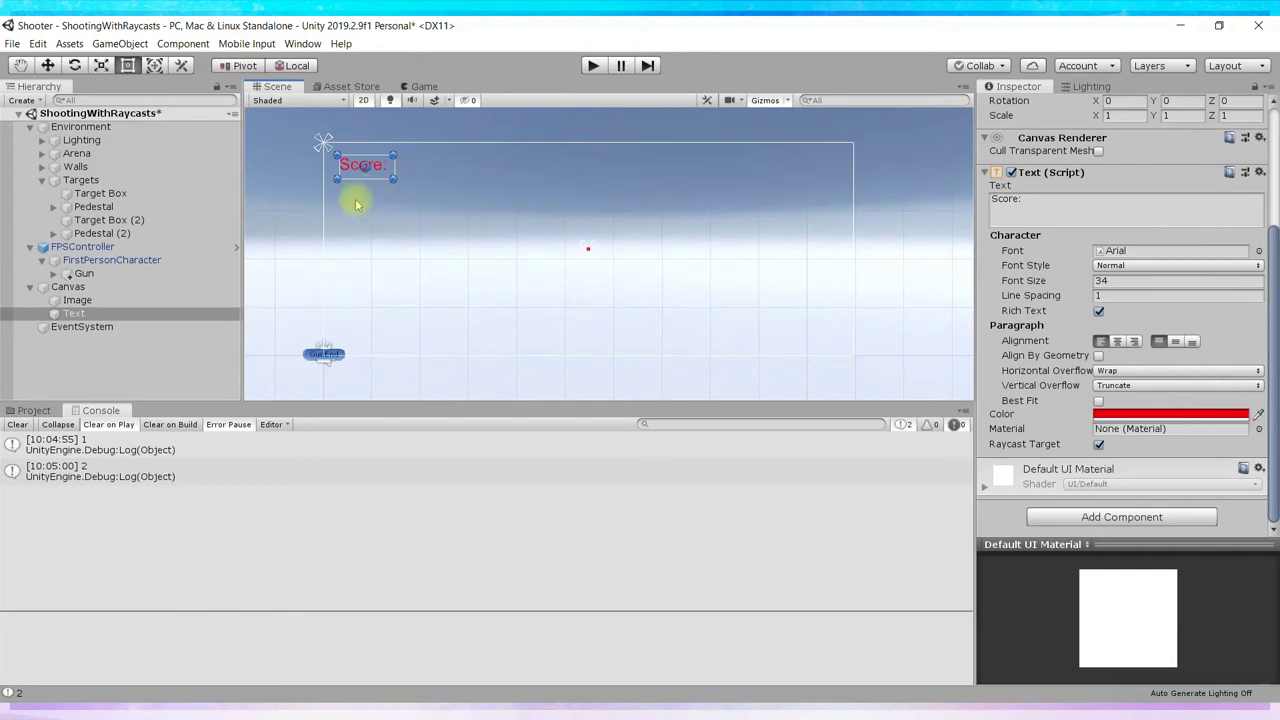
Duplicate the Score: label and move the copy to its right
right_click(100, 318)
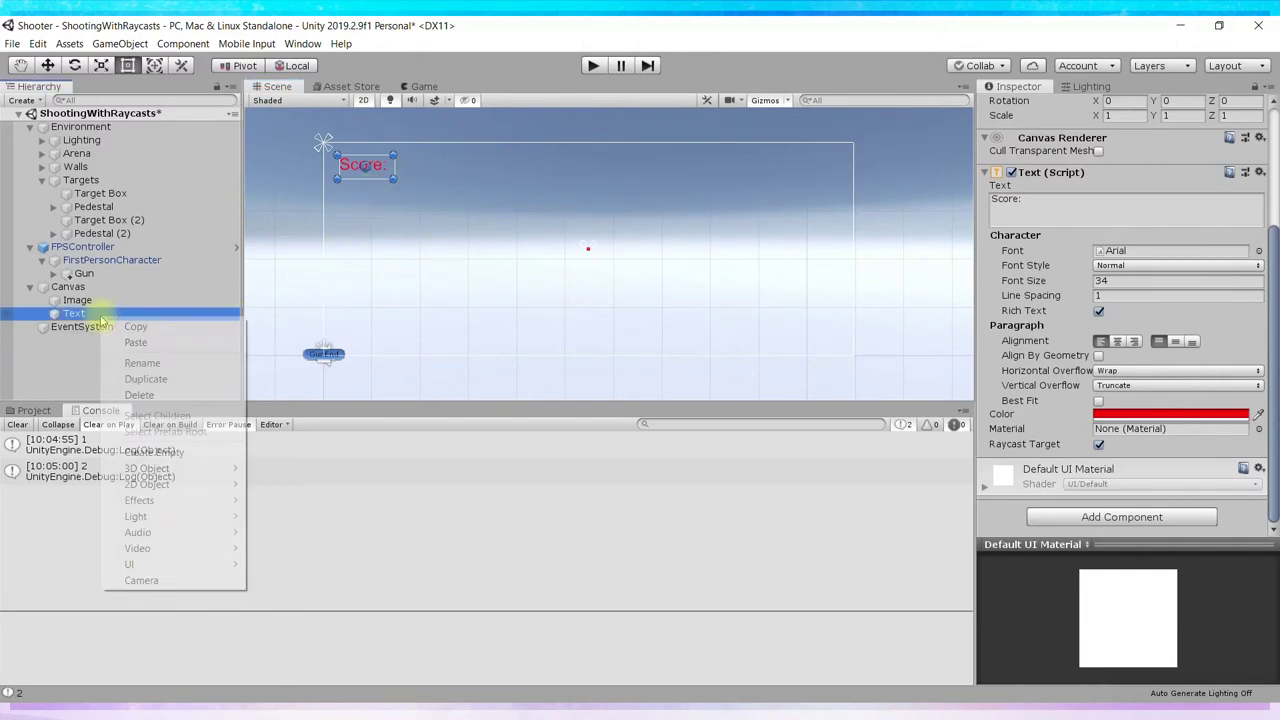
left_click(182, 379)
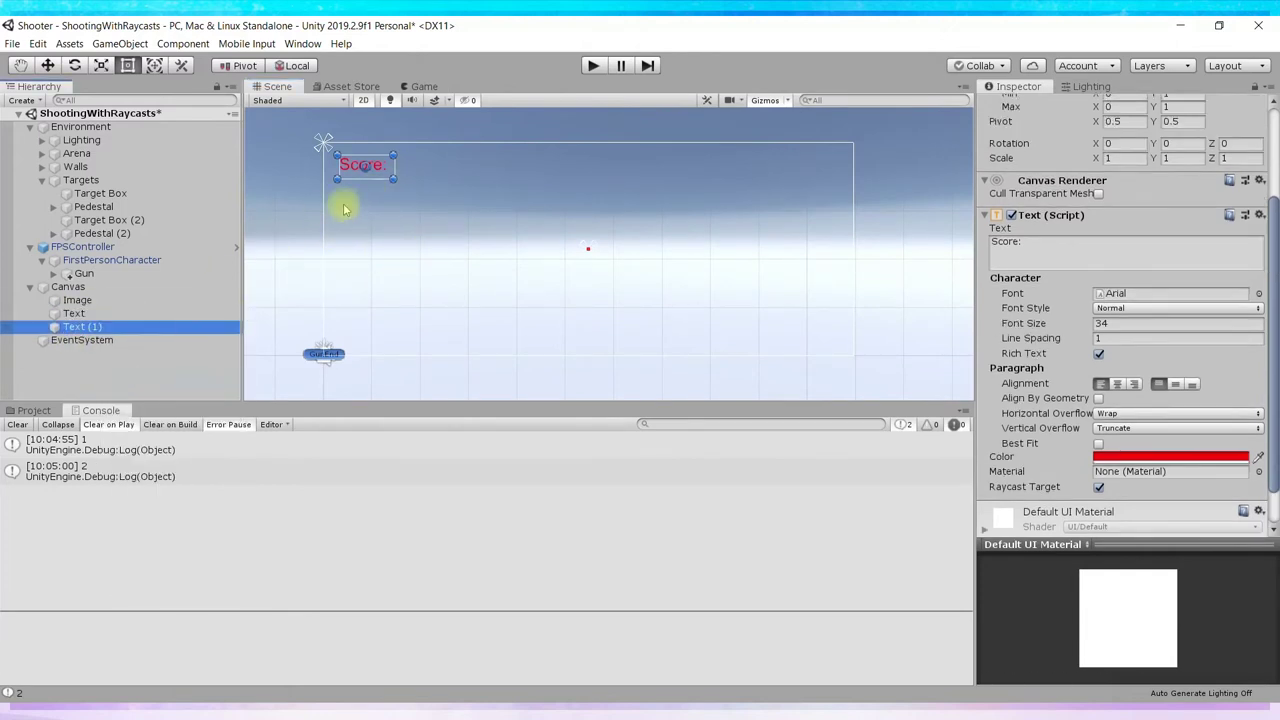
left_click(47, 65)
left_click_drag(429, 169, 488, 178)
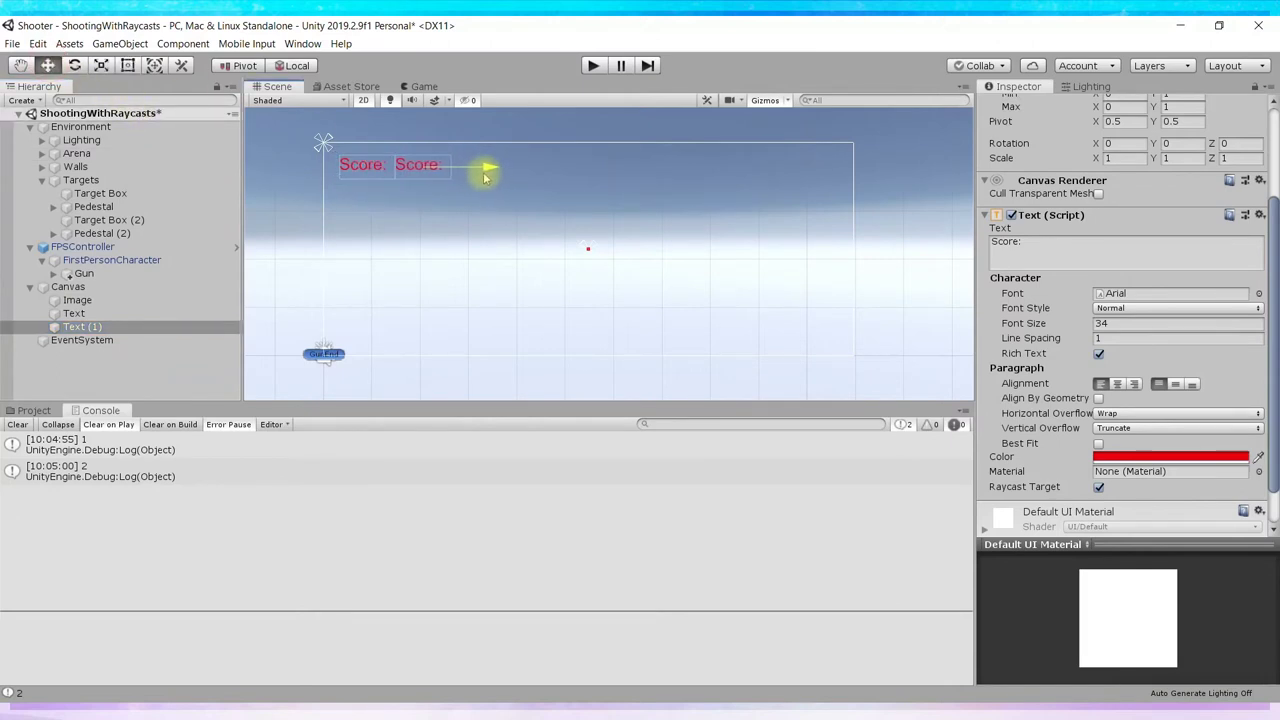
left_click(113, 314)
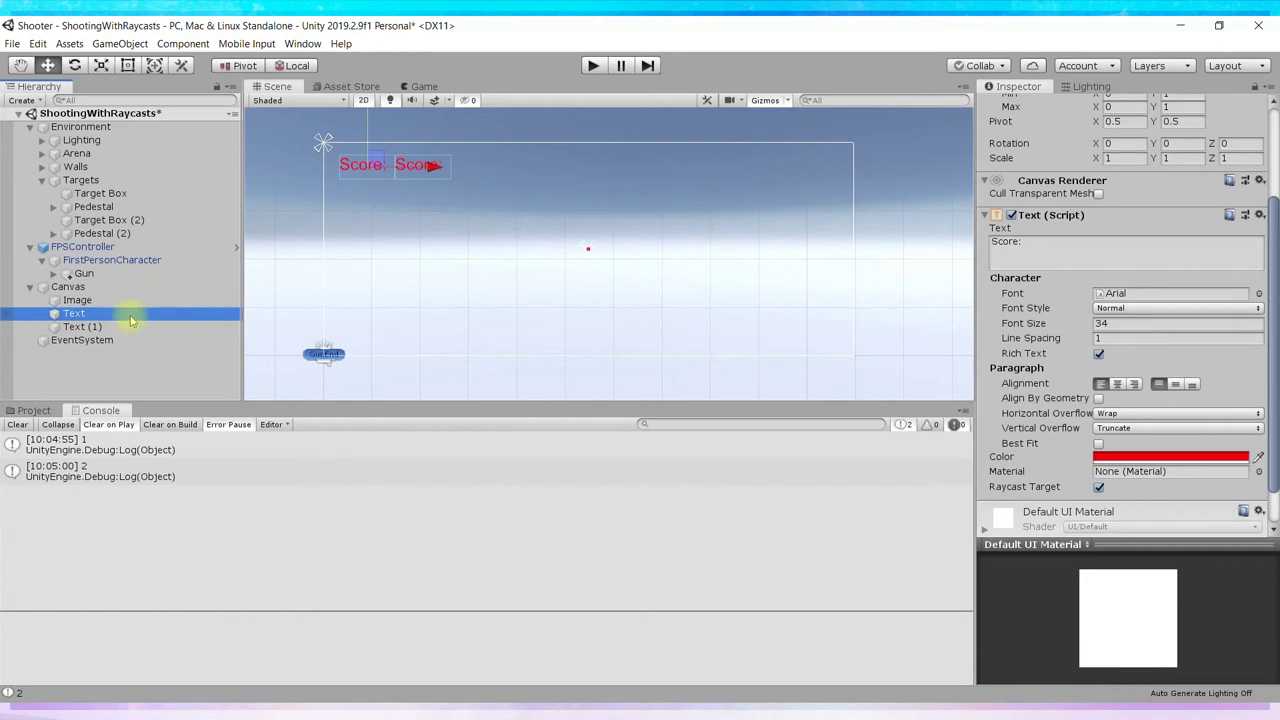
left_click(84, 327)
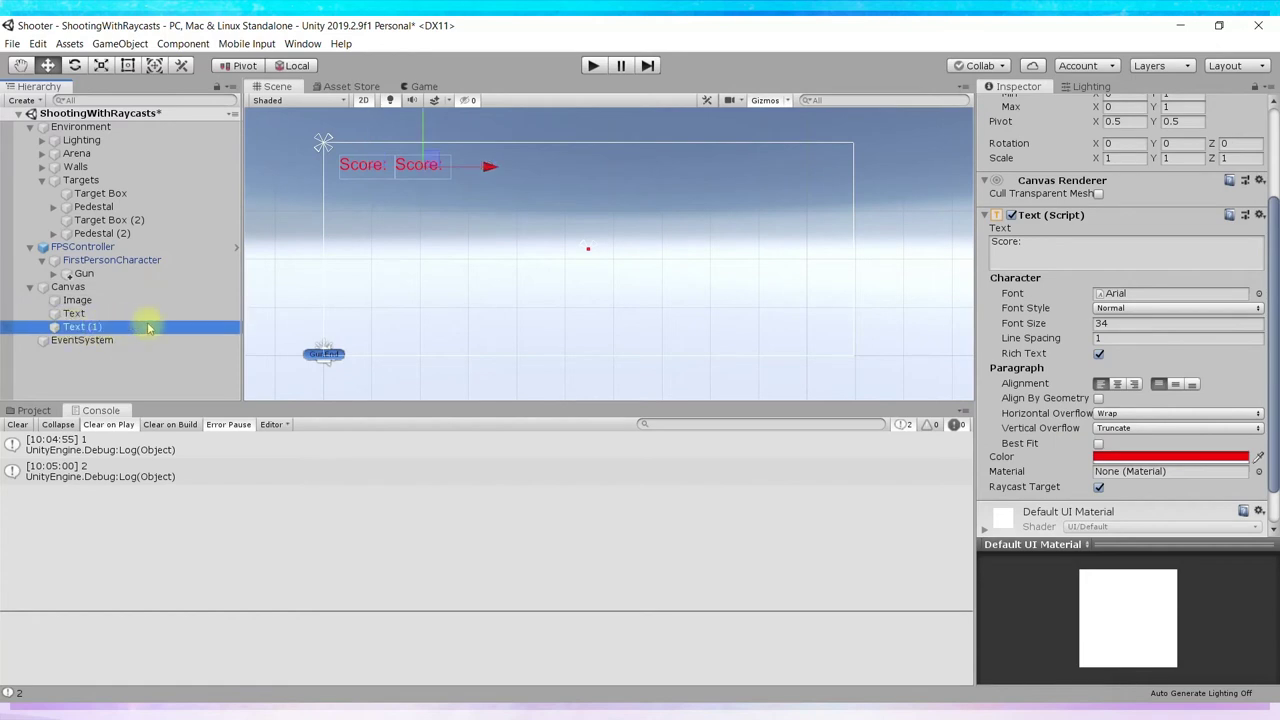
Rename the copy TxtScore, set its text to 0, and confirm 'Score: 0' in the Game view
scroll(1090, 278, "up", 3)
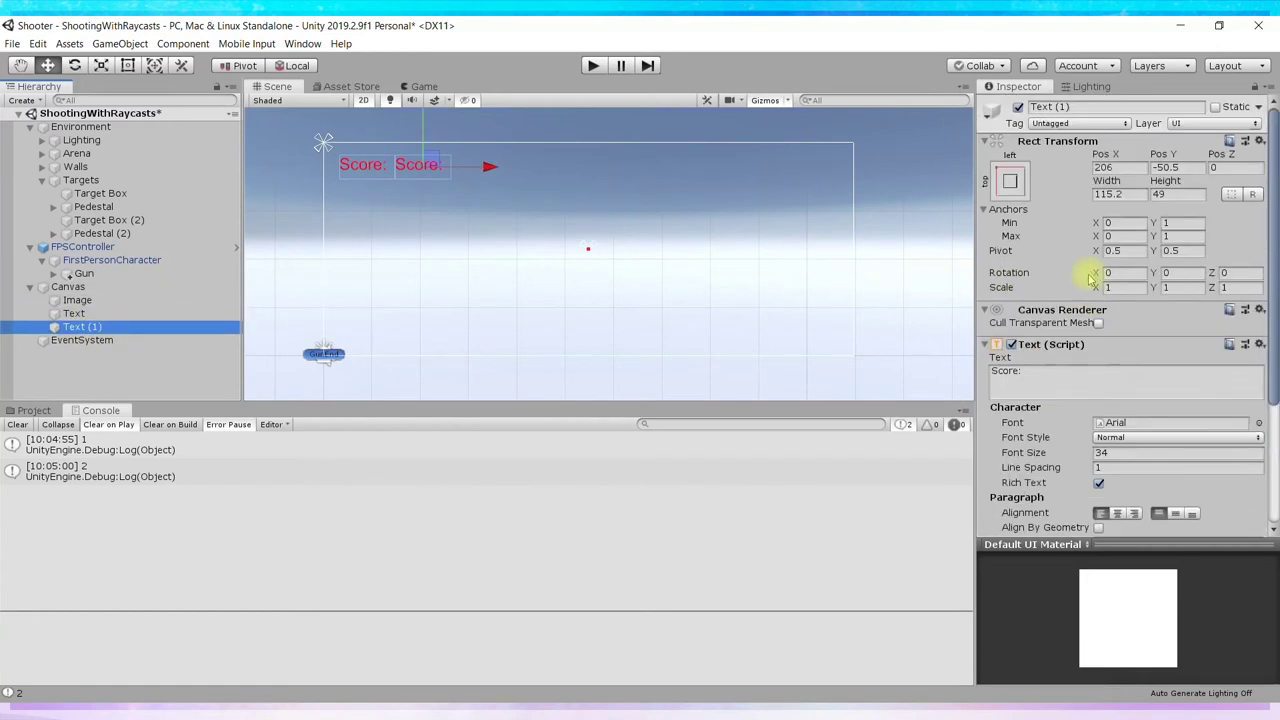
left_click(1100, 107)
type("TxtS")
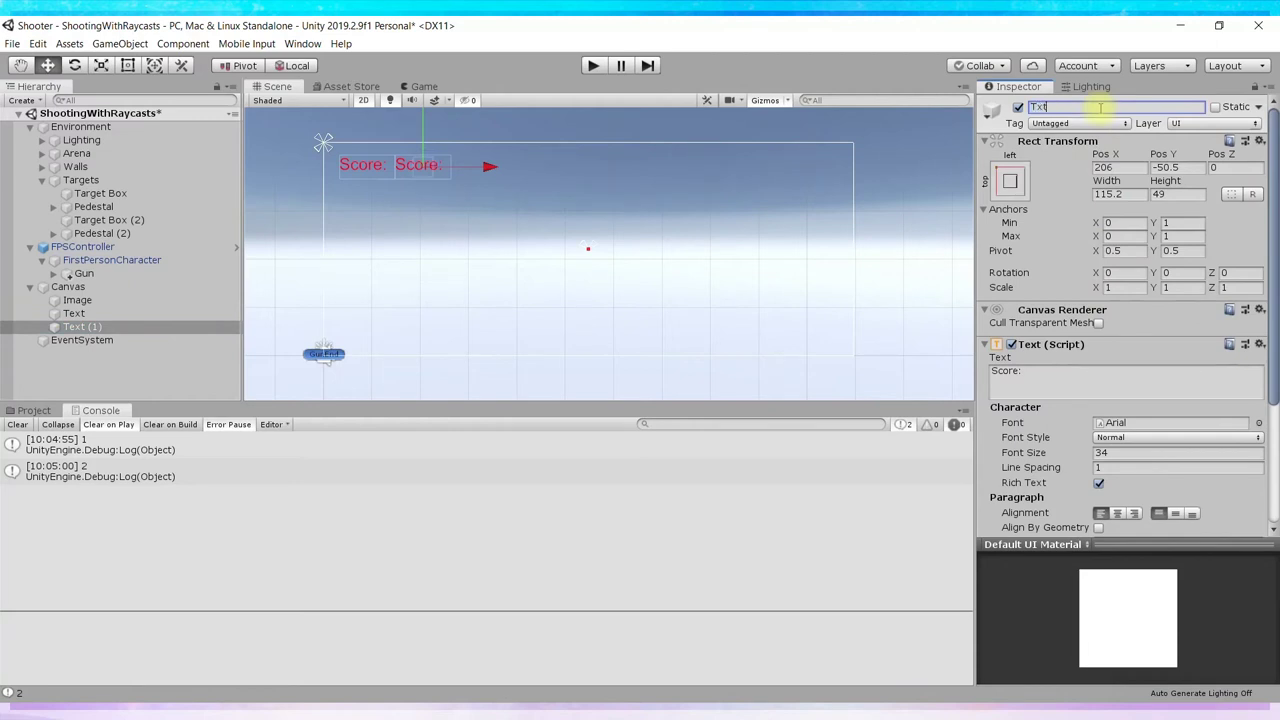
type("core")
left_click(1067, 368)
type("0")
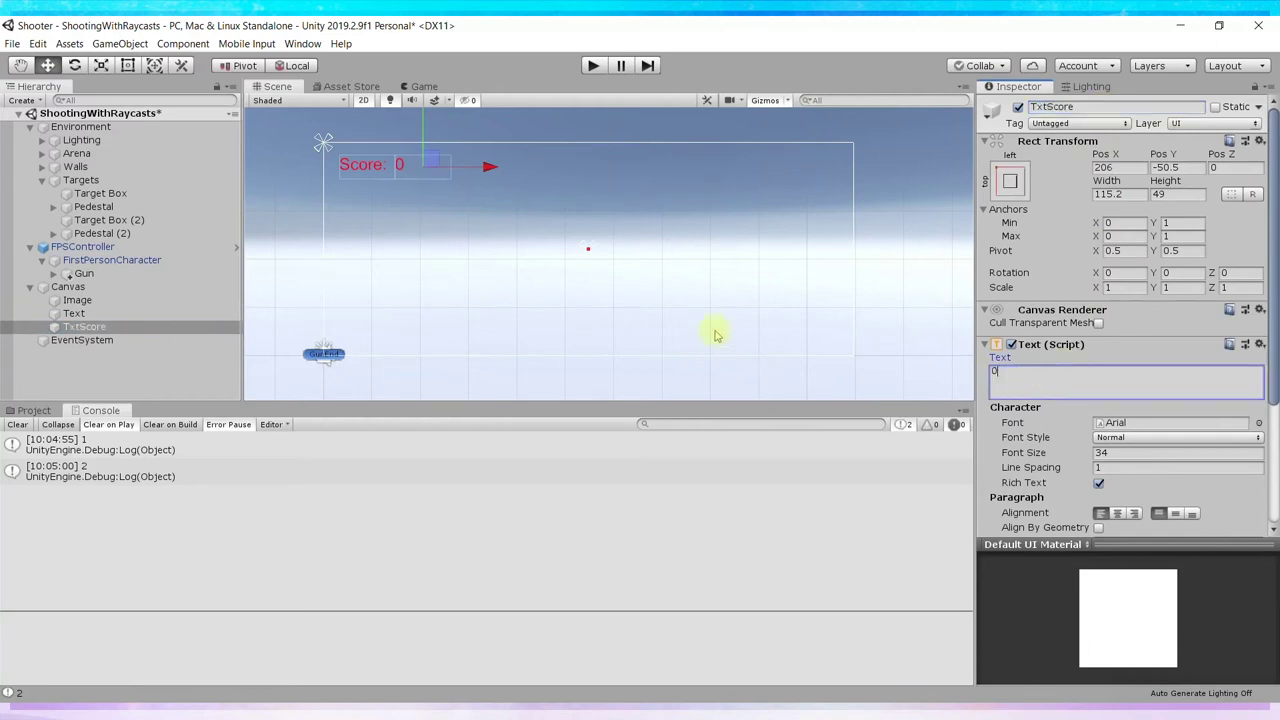
left_click(424, 86)
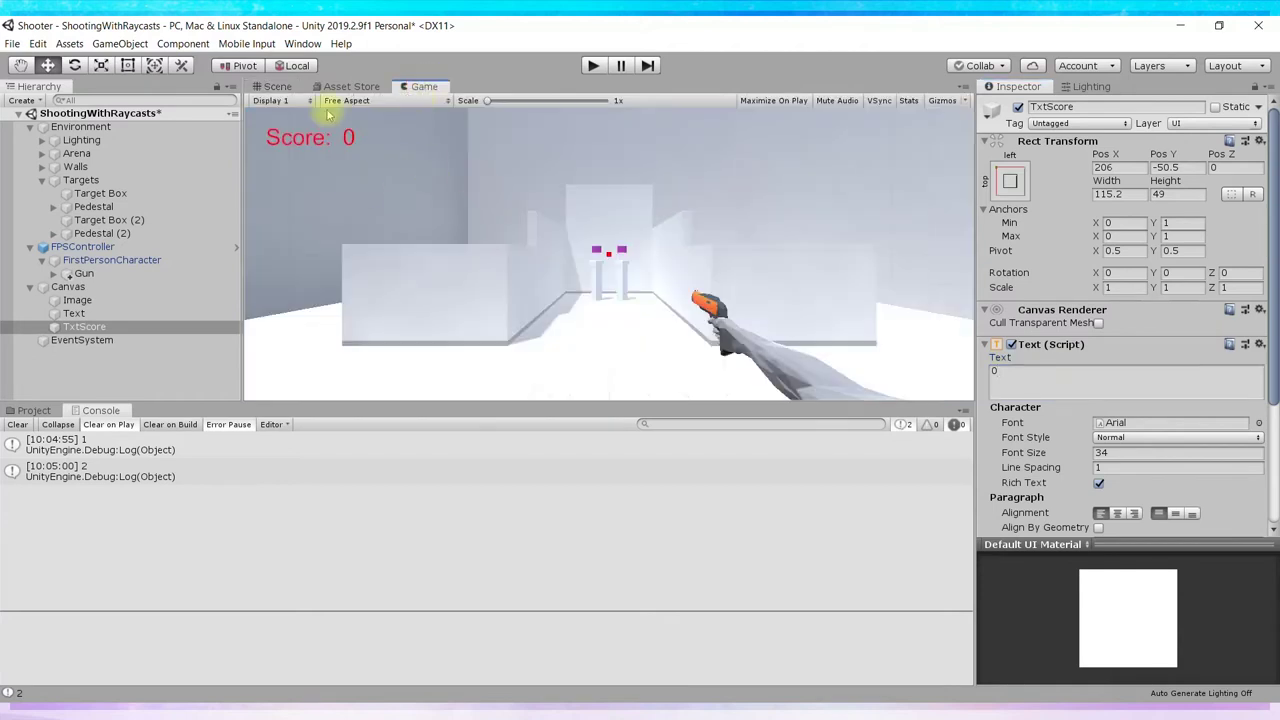
left_click(278, 86)
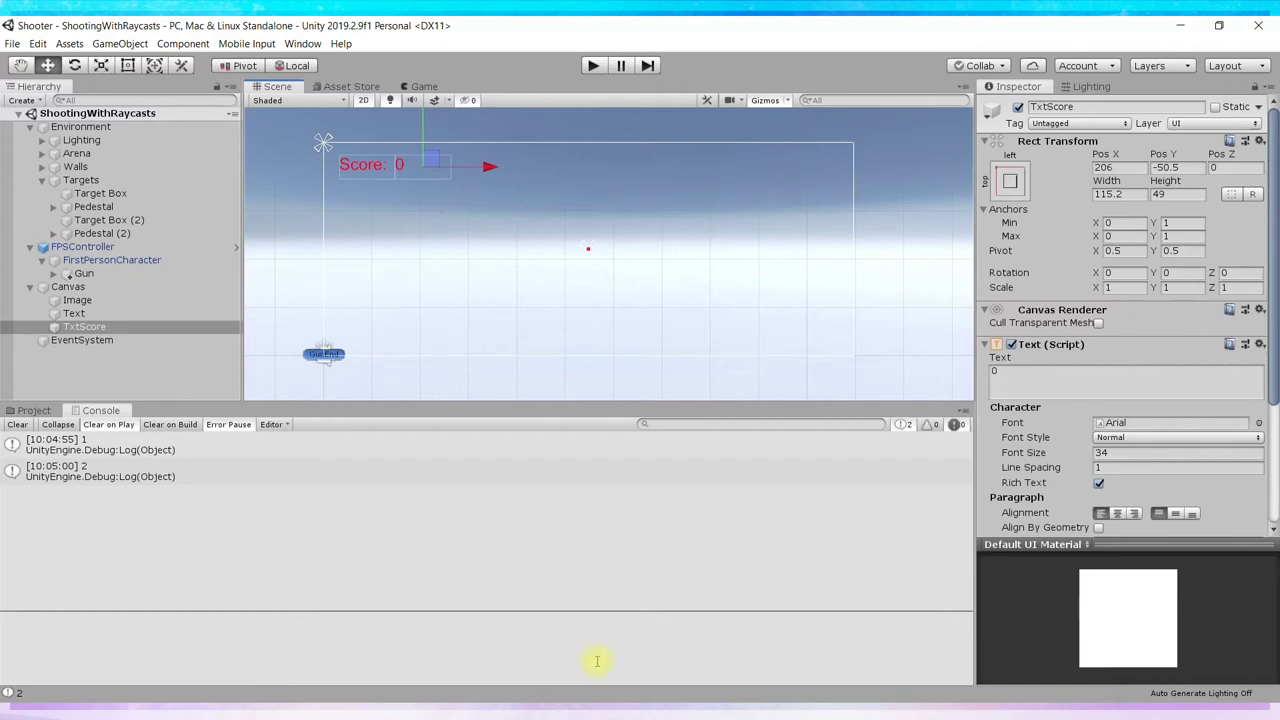
Select Gun under FirstPersonCharacter to inspect its Raycast Shooter component
left_click(60, 273)
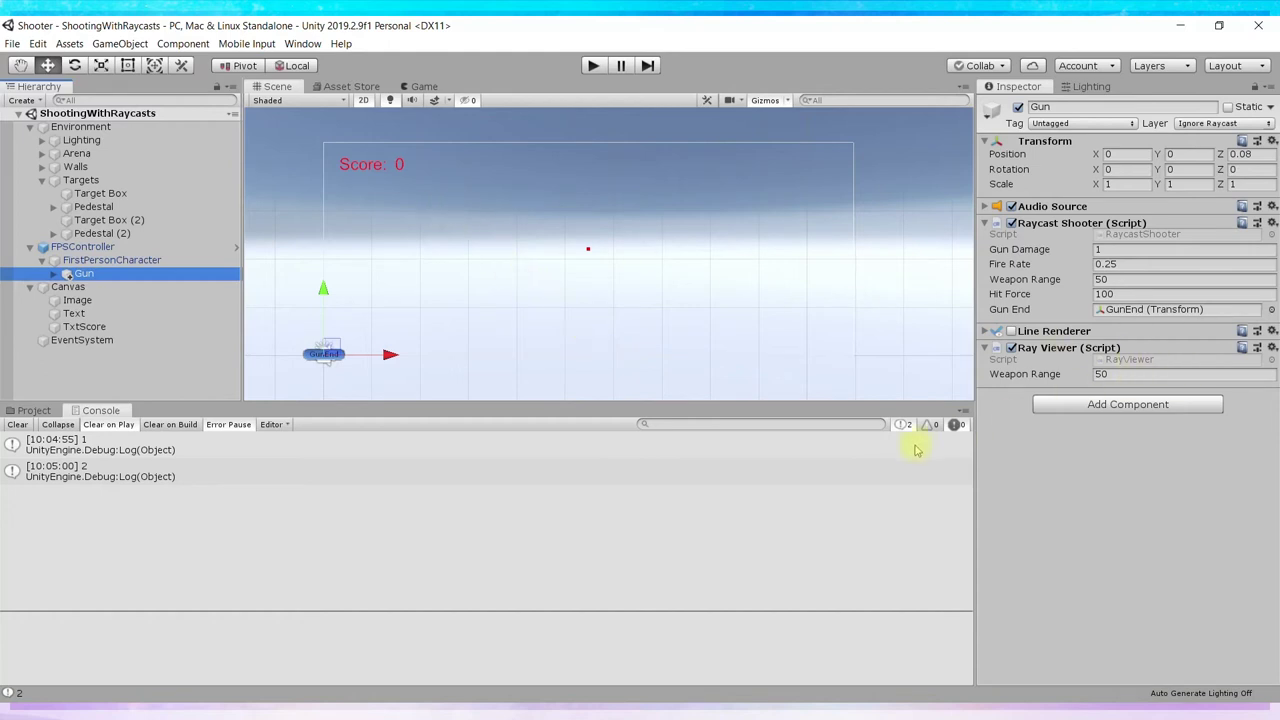
key("alt+Tab")
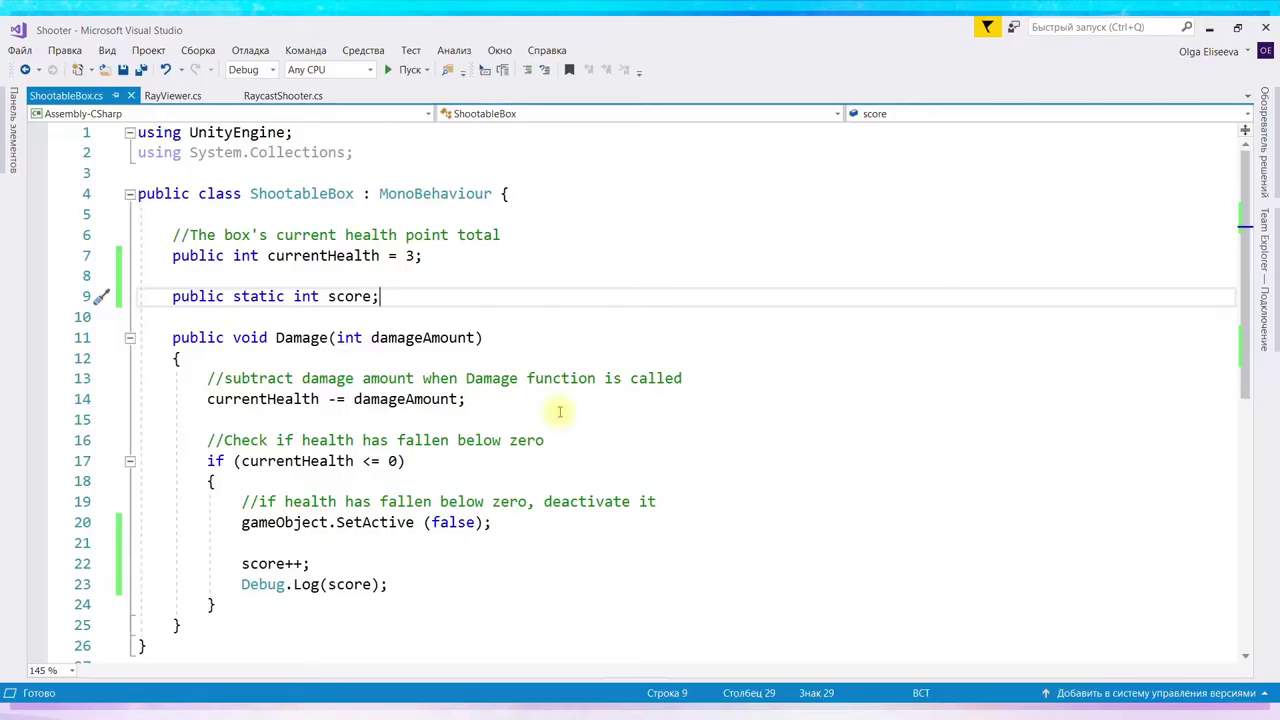
In RaycastShooter.cs, start a public Text field below gunEnd and add the 'using UnityEngine.UI;' directive
left_click(286, 96)
scroll(1114, 449, "up", 5)
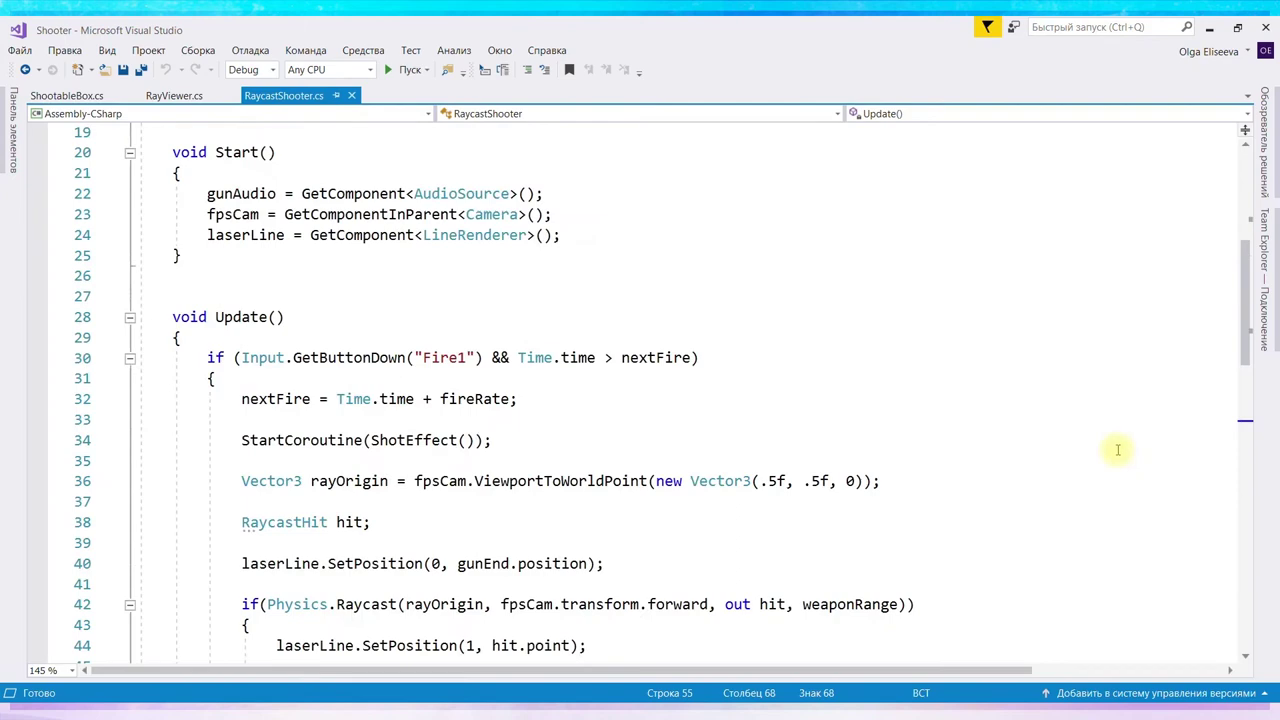
scroll(1097, 439, "up", 6)
scroll(584, 228, "down", 1)
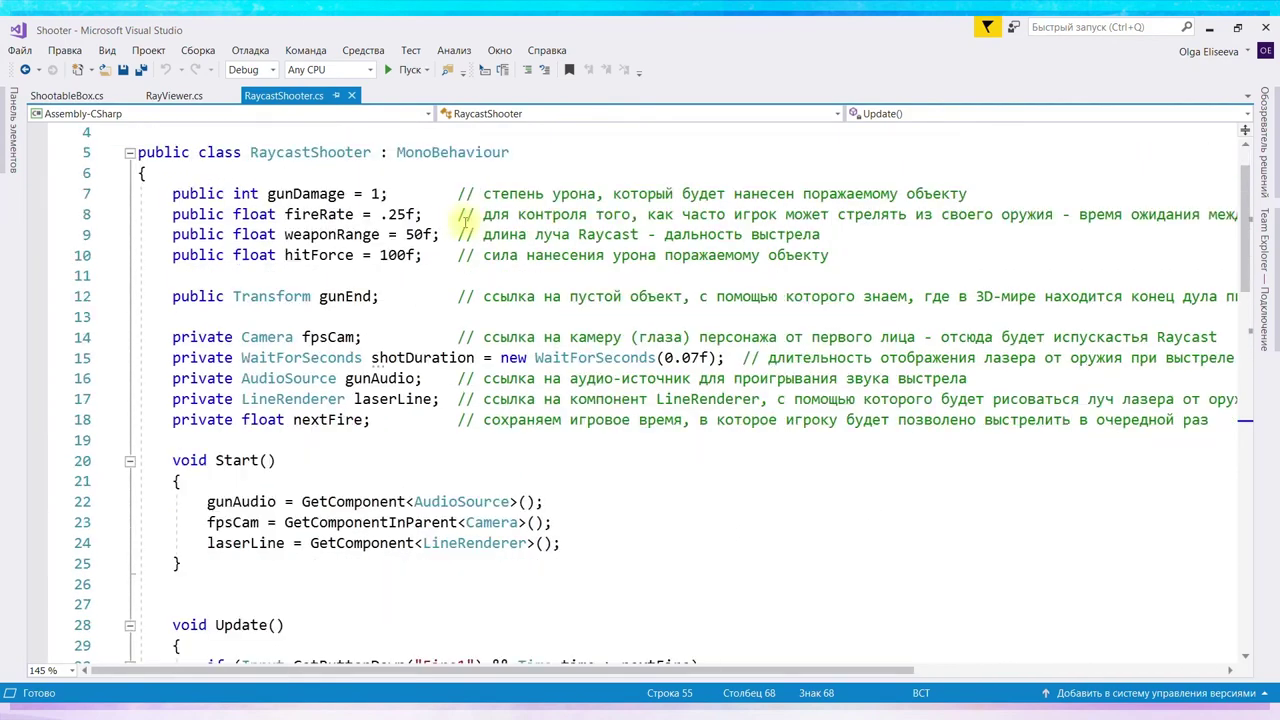
left_click(541, 317)
key("Return")
key("Return")
key("Up")
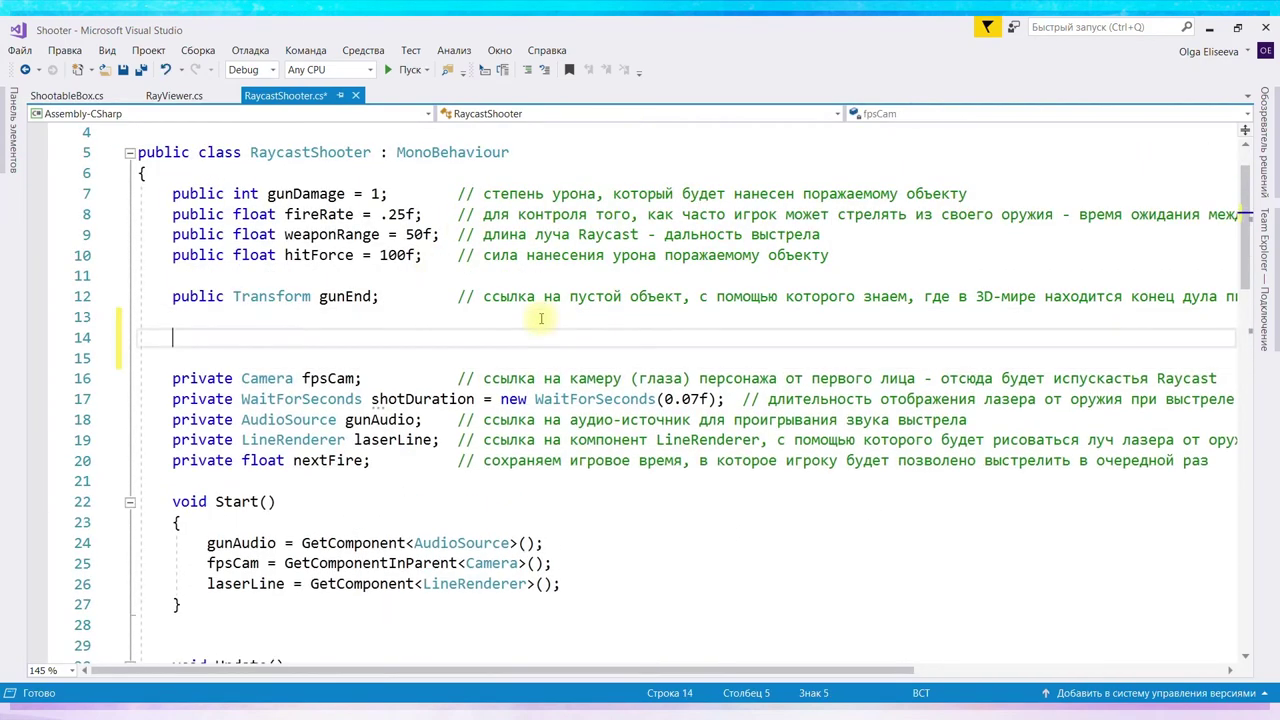
type("public")
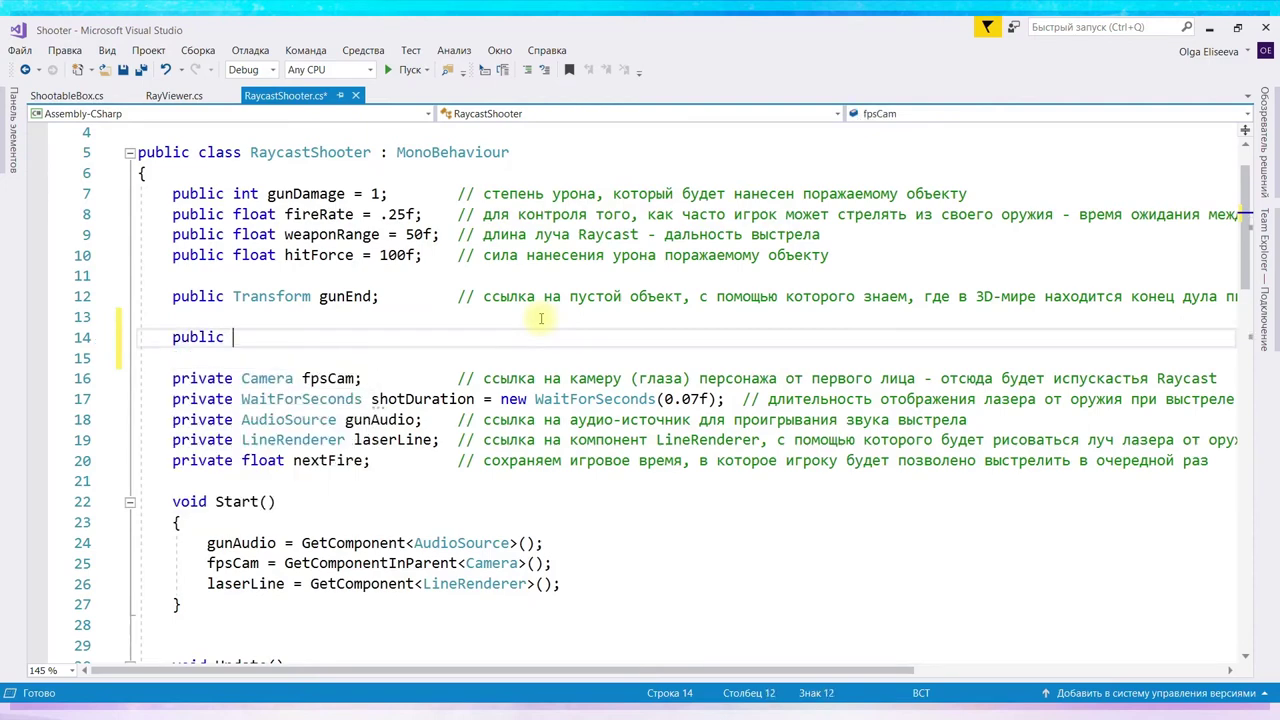
type(" Text")
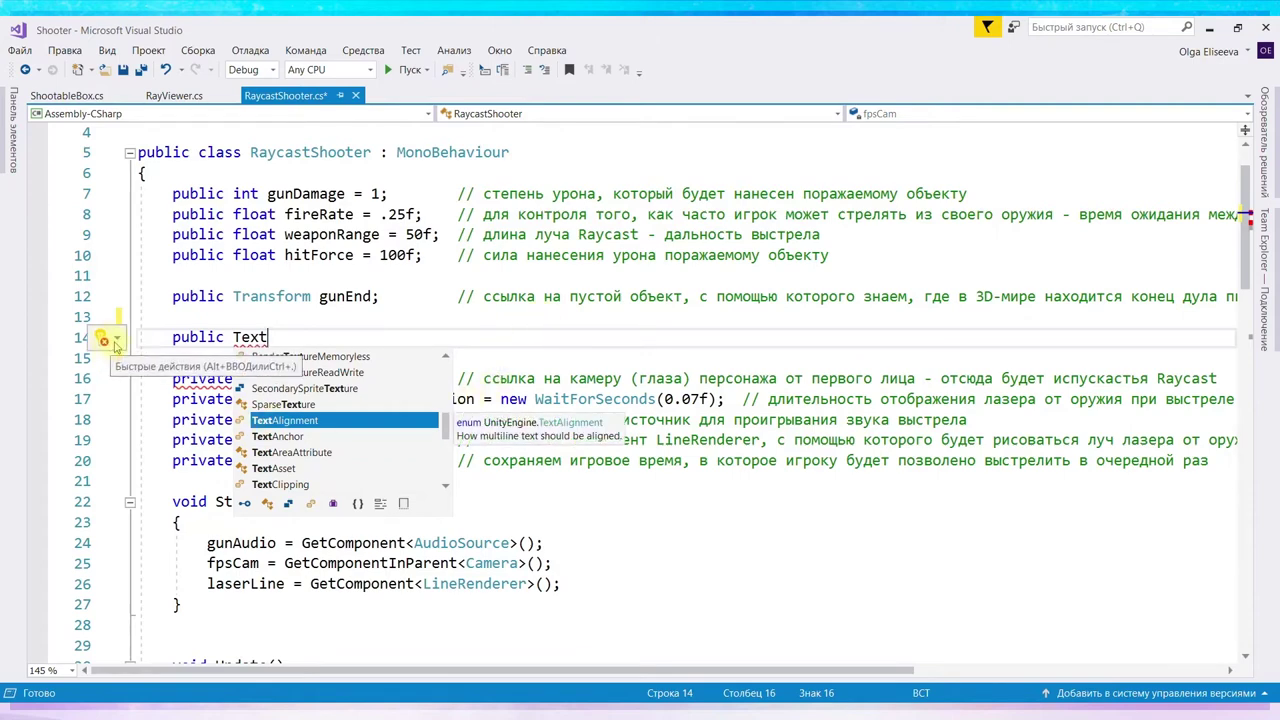
mouse_move(250, 340)
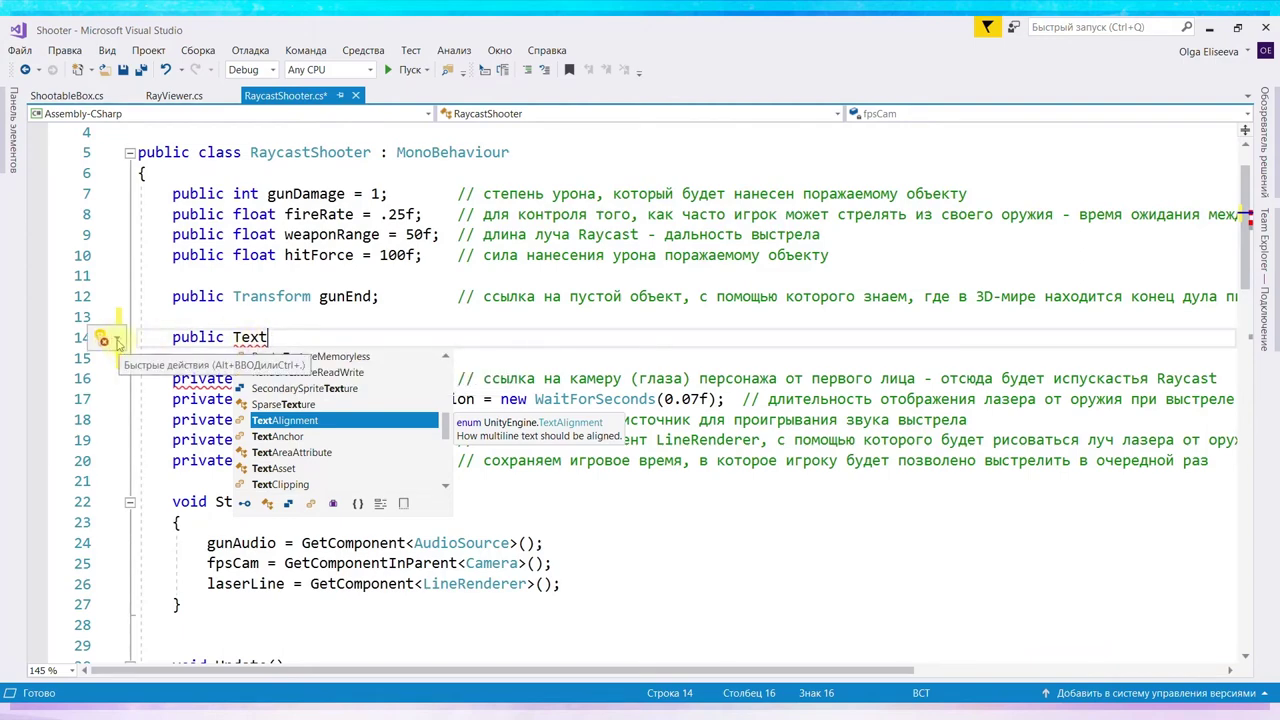
left_click(116, 342)
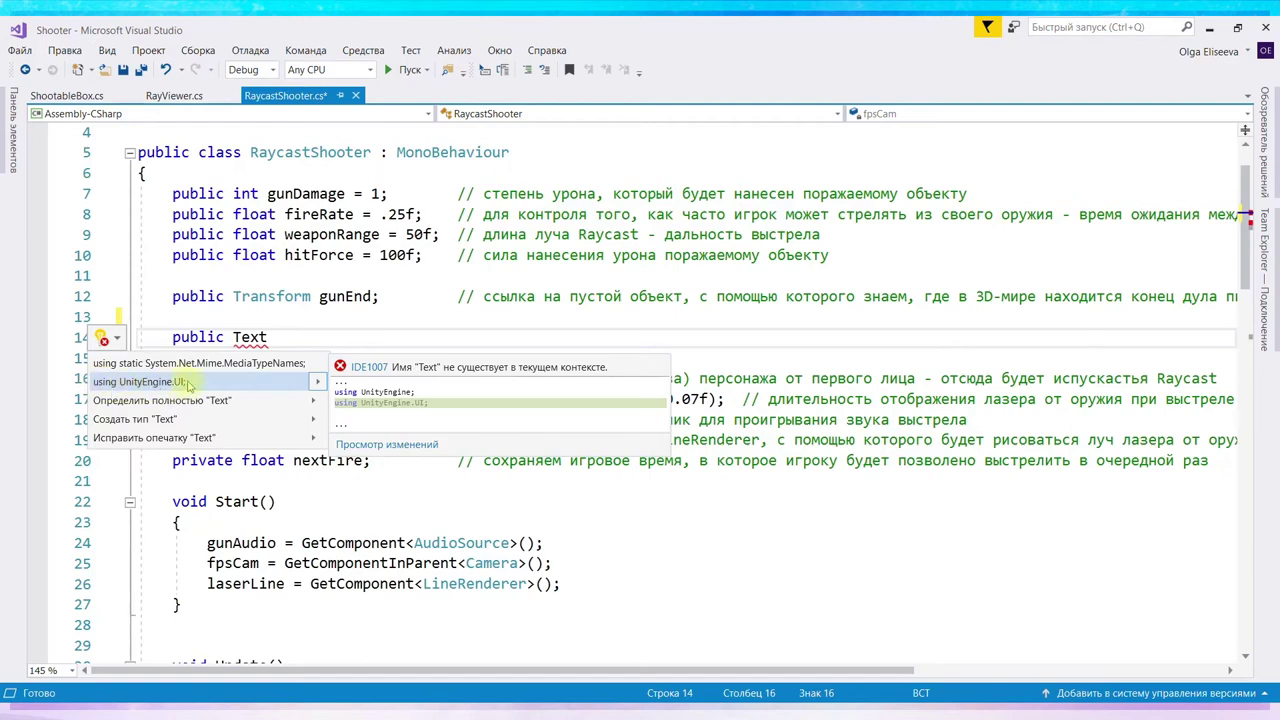
left_click(188, 384)
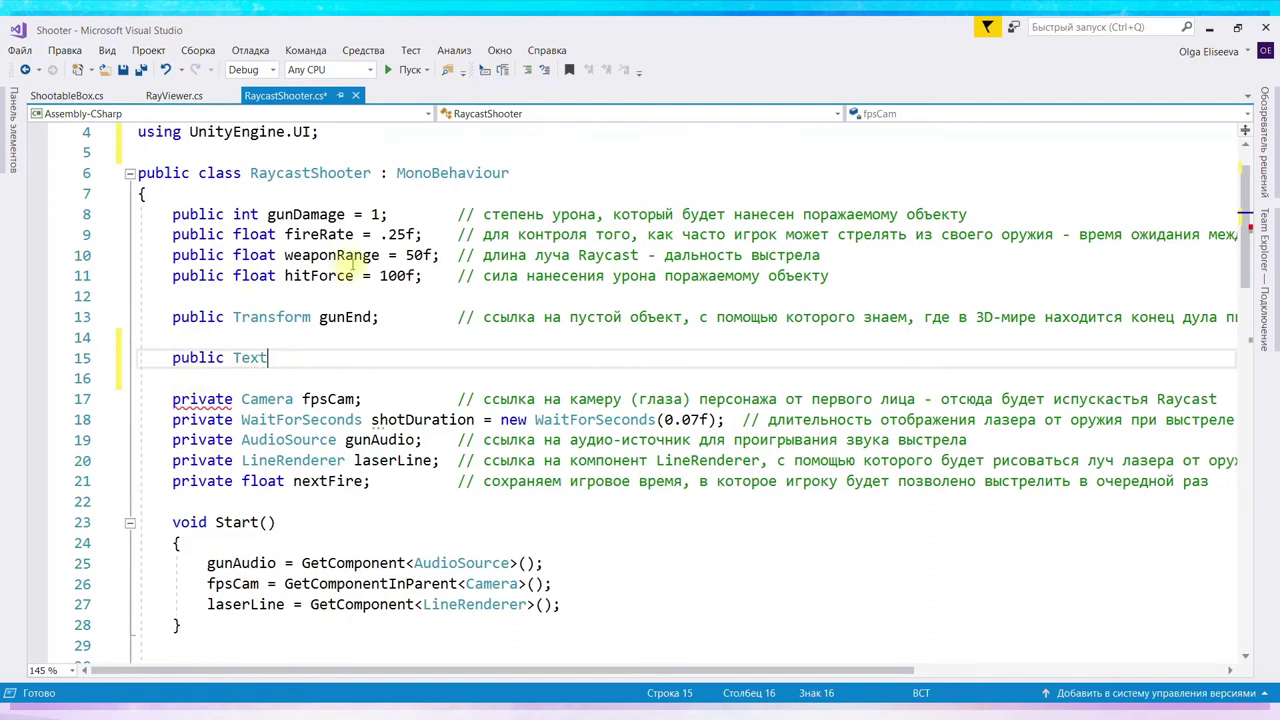
Complete the declaration as 'public Text txtScore;' and save RaycastShooter.cs
scroll(345, 262, "up", 1)
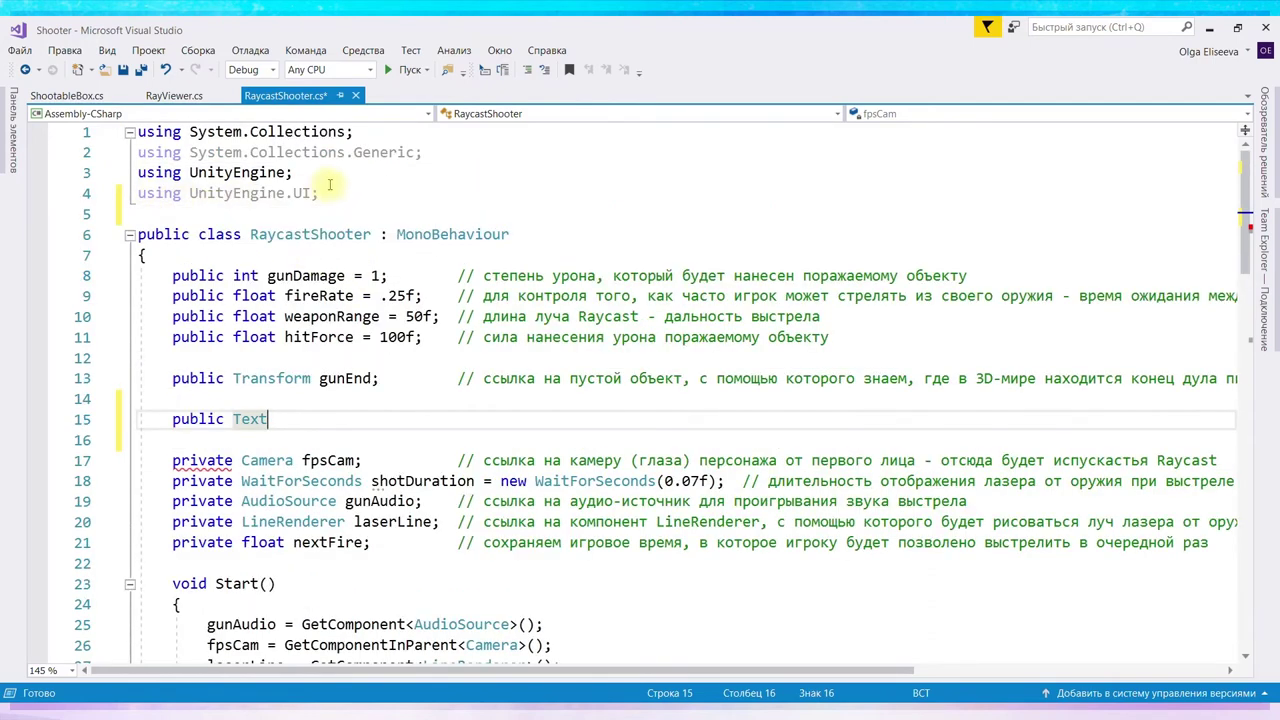
left_click(332, 187)
mouse_move(157, 199)
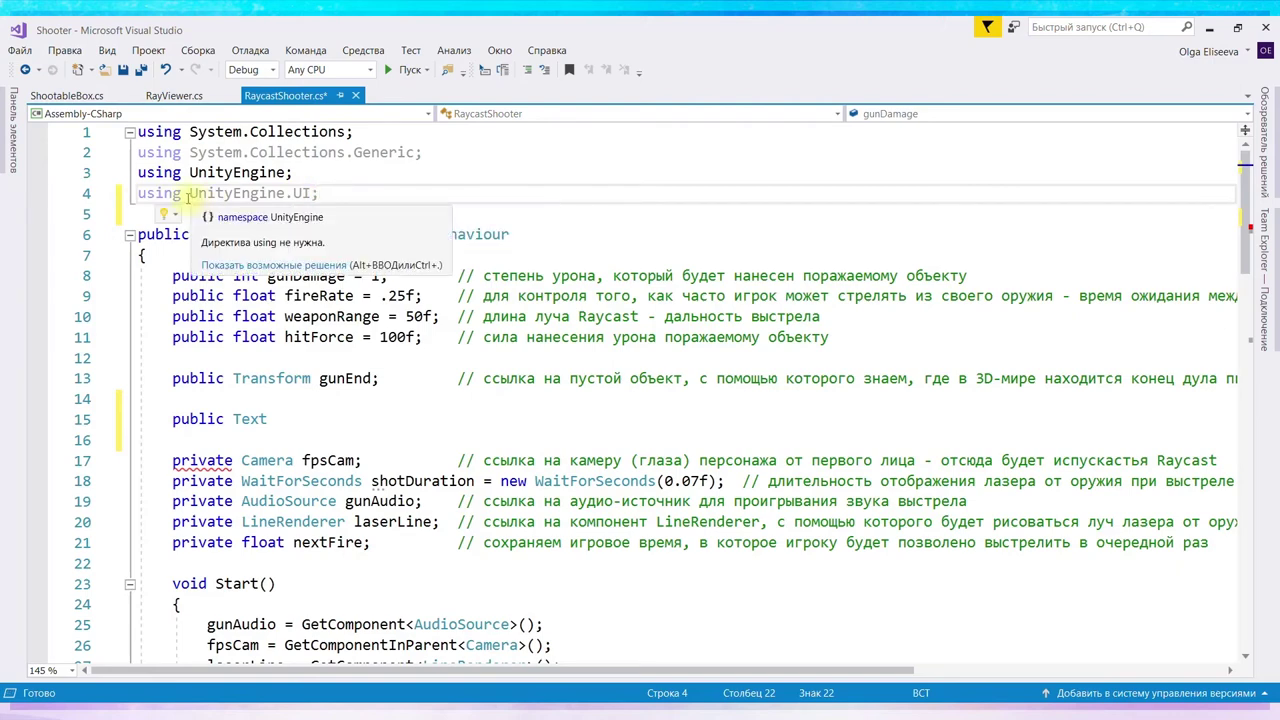
left_click(280, 422)
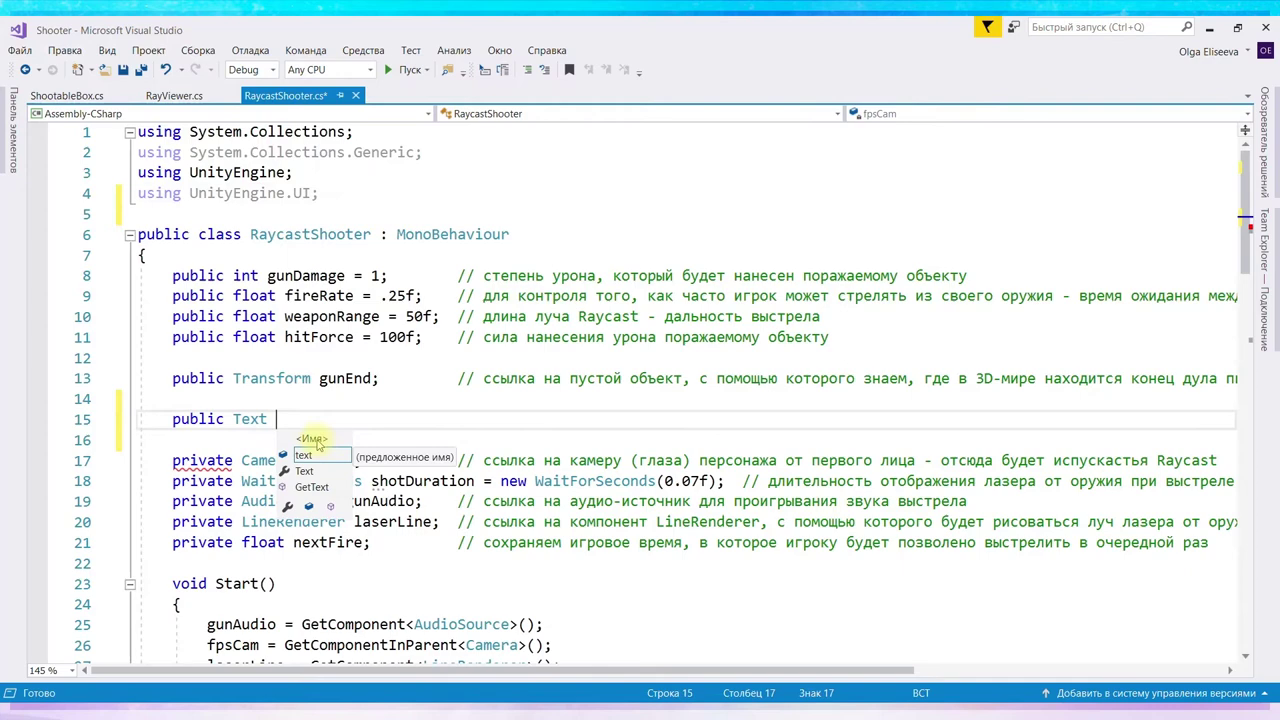
type("txtScore;")
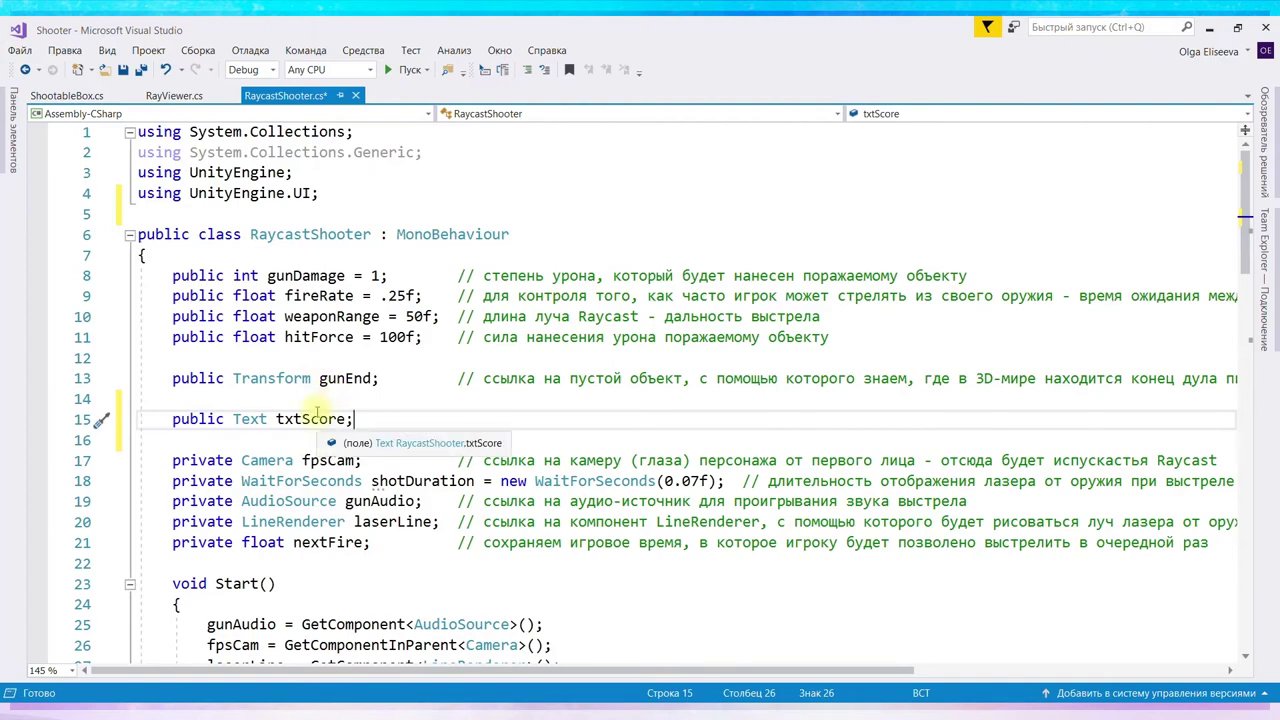
key("ctrl+s")
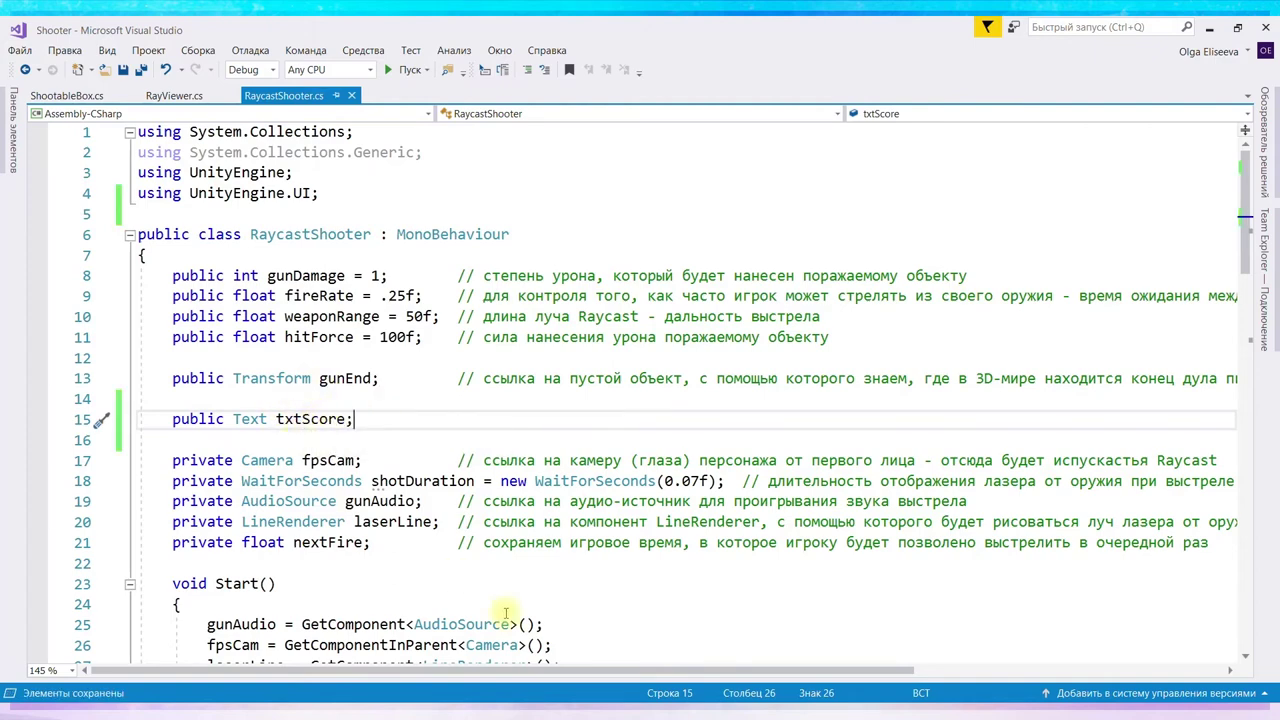
key("alt+Tab")
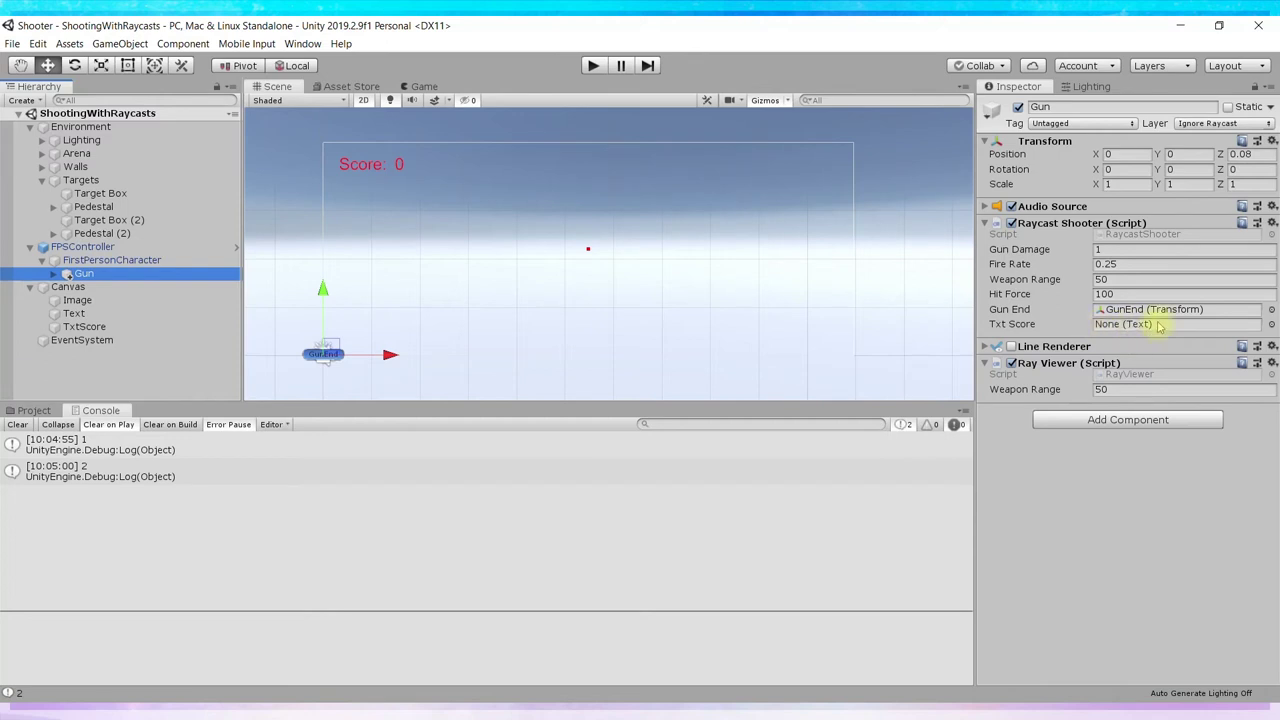
Assign the TxtScore text object to the Gun's Txt Score field in the Inspector
mouse_move(80, 326)
left_mouse_down()
mouse_move(1128, 312)
mouse_move(1122, 325)
left_mouse_up()
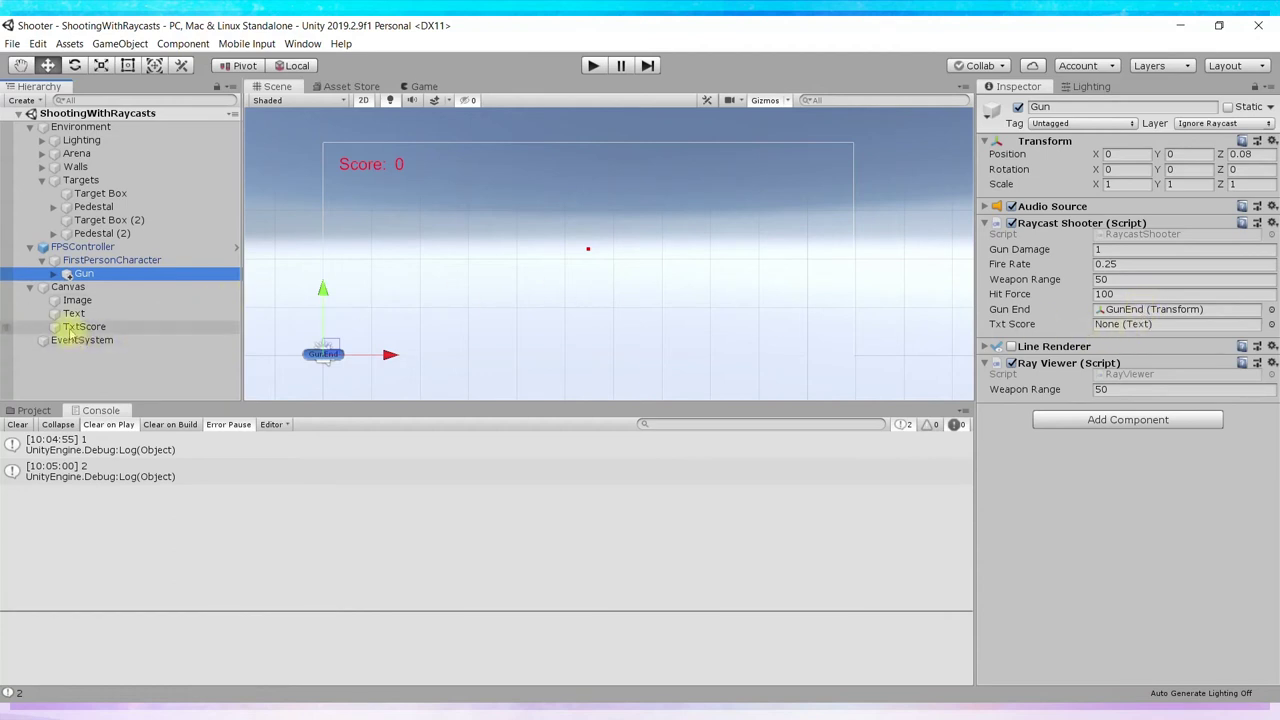
left_click_drag(70, 328, 363, 305)
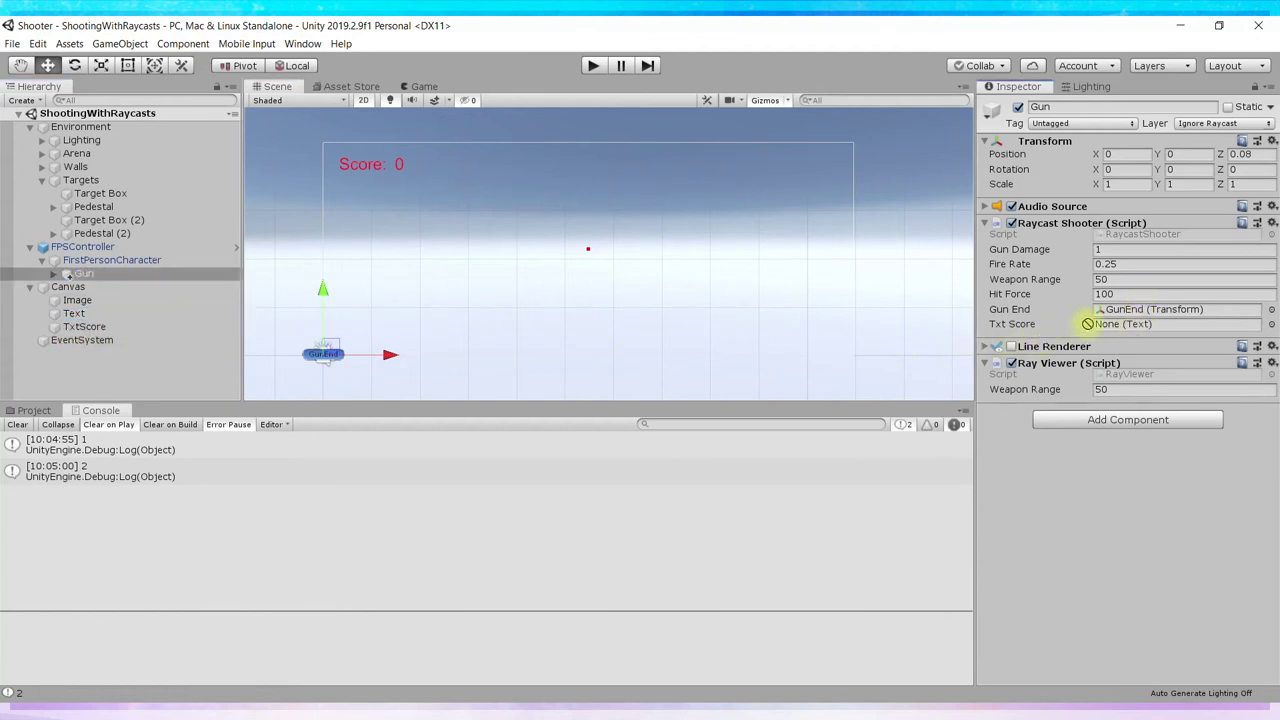
left_click_drag(847, 342, 1100, 324)
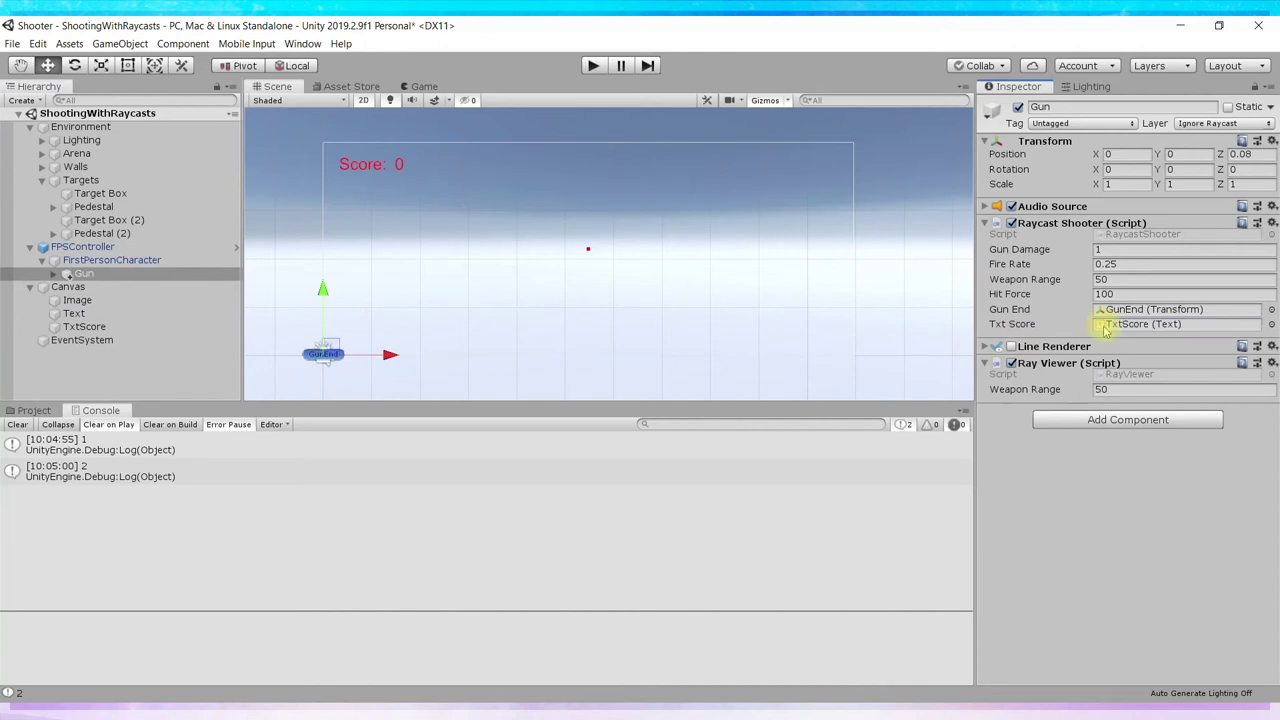
left_click(1272, 325)
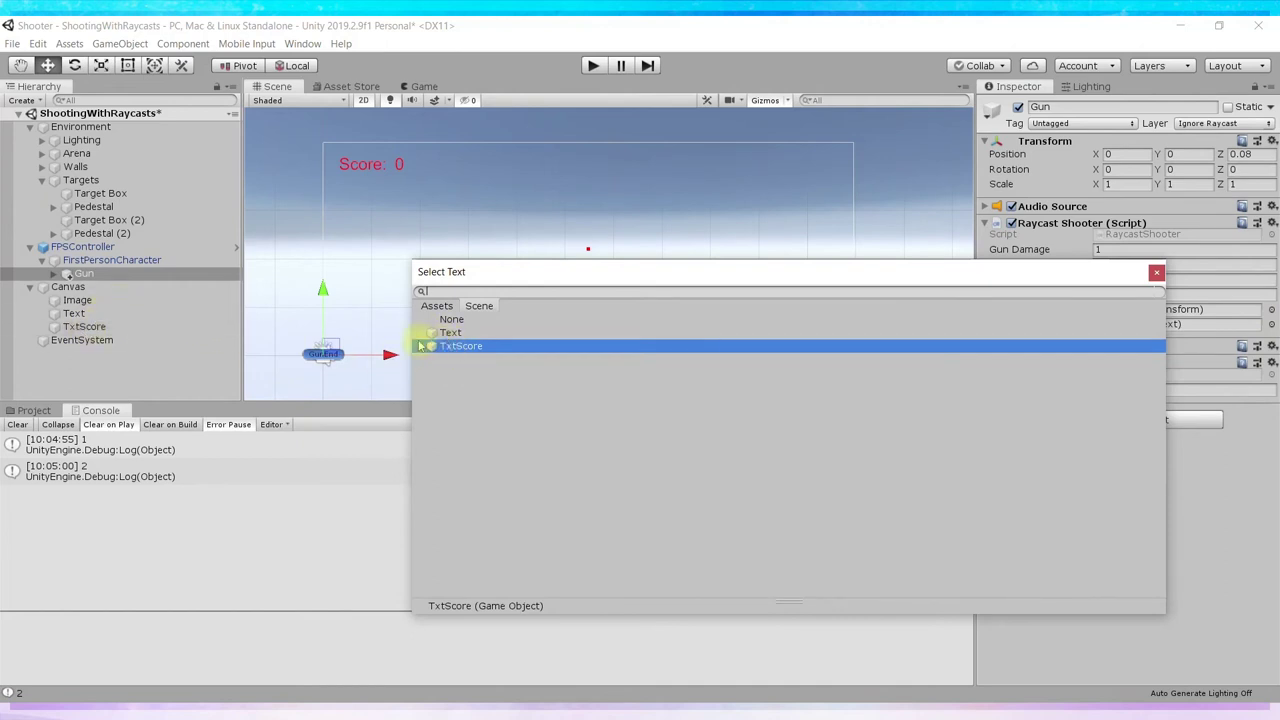
left_click(450, 332)
left_click(451, 346)
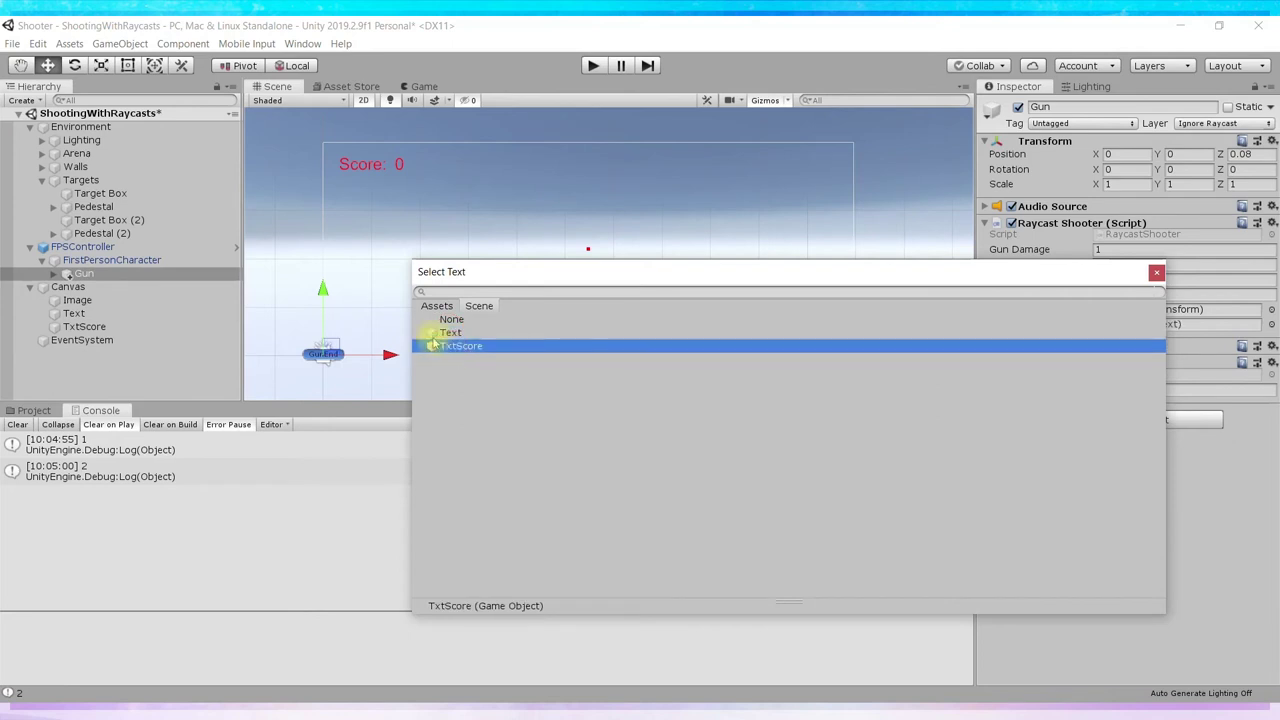
left_click(1156, 274)
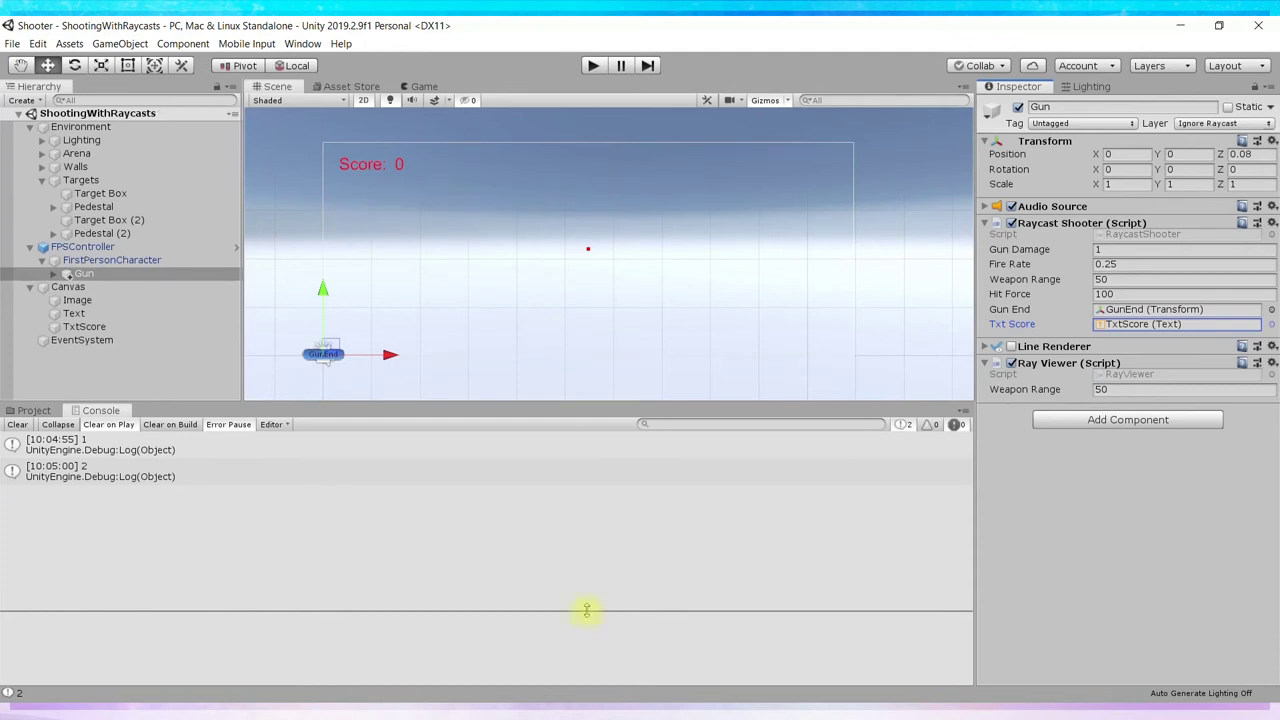
left_click(594, 700)
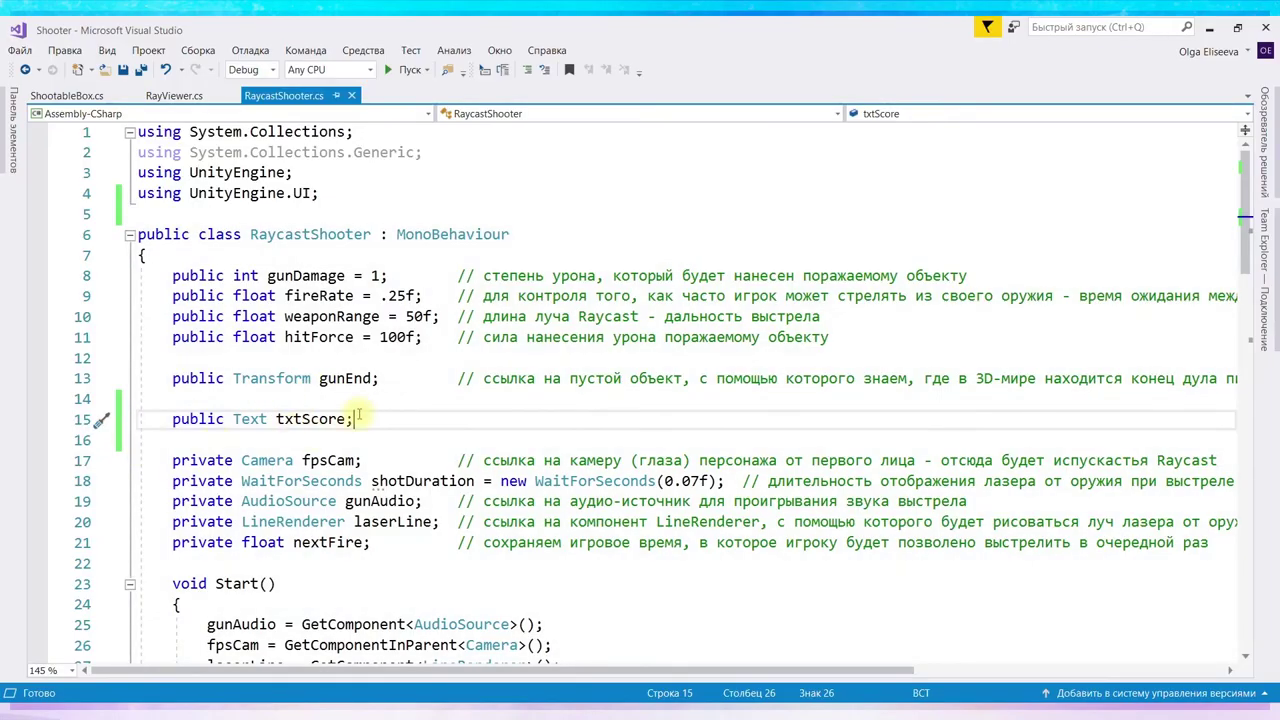
Scroll to Update() and put the cursor after health.Damage(gunDamage); on line 53
scroll(661, 397, "down", 1)
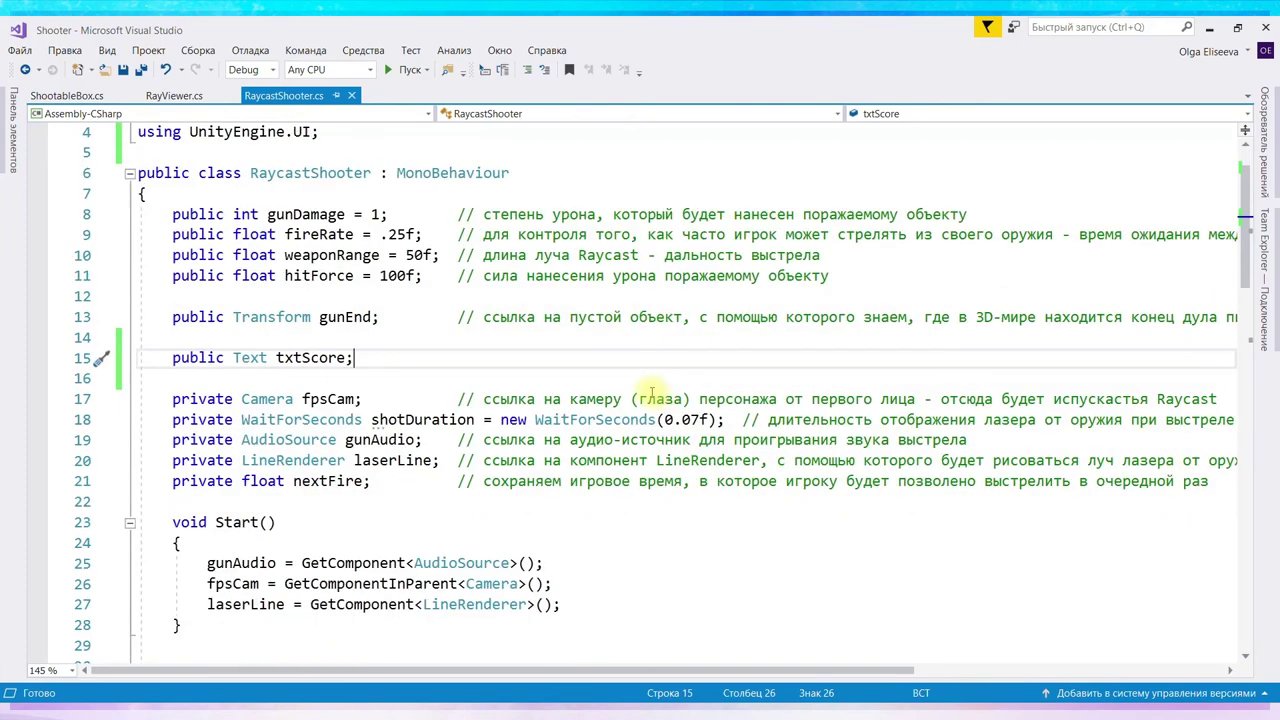
scroll(651, 392, "down", 4)
scroll(651, 392, "down", 3)
scroll(651, 392, "down", 2)
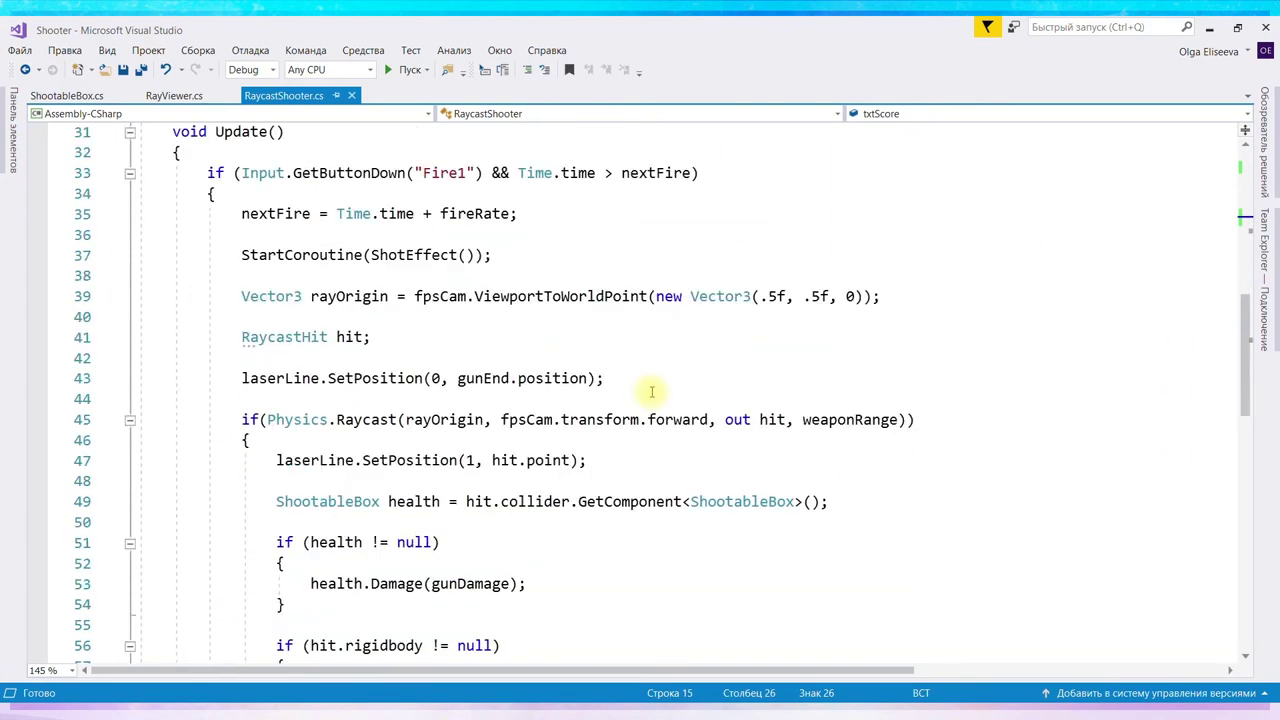
scroll(651, 392, "down", 2)
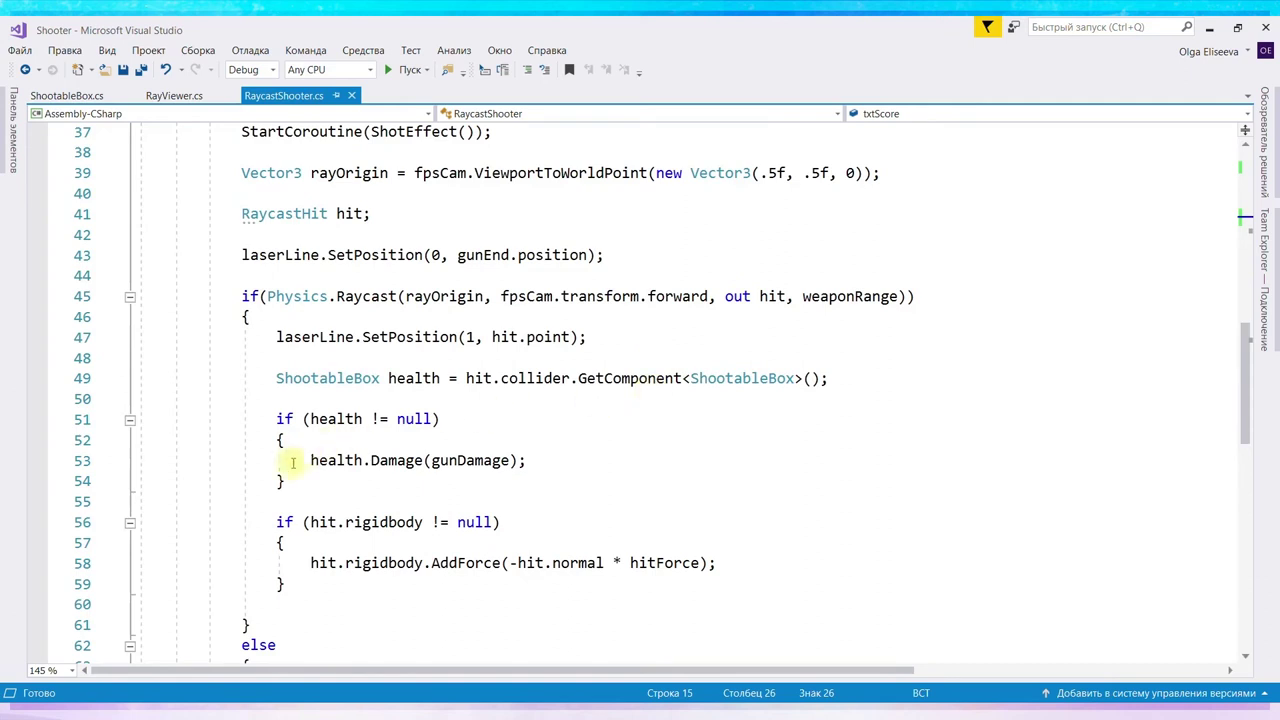
mouse_move(248, 464)
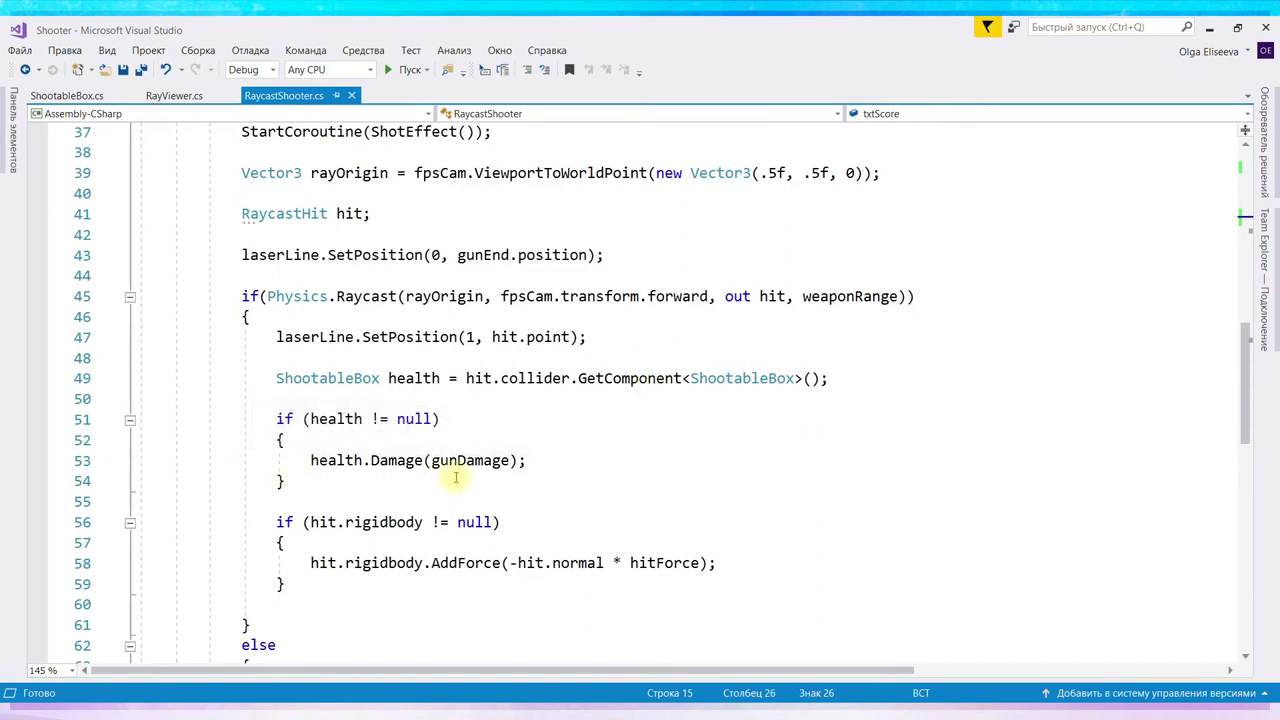
left_click(530, 460)
left_click(388, 461)
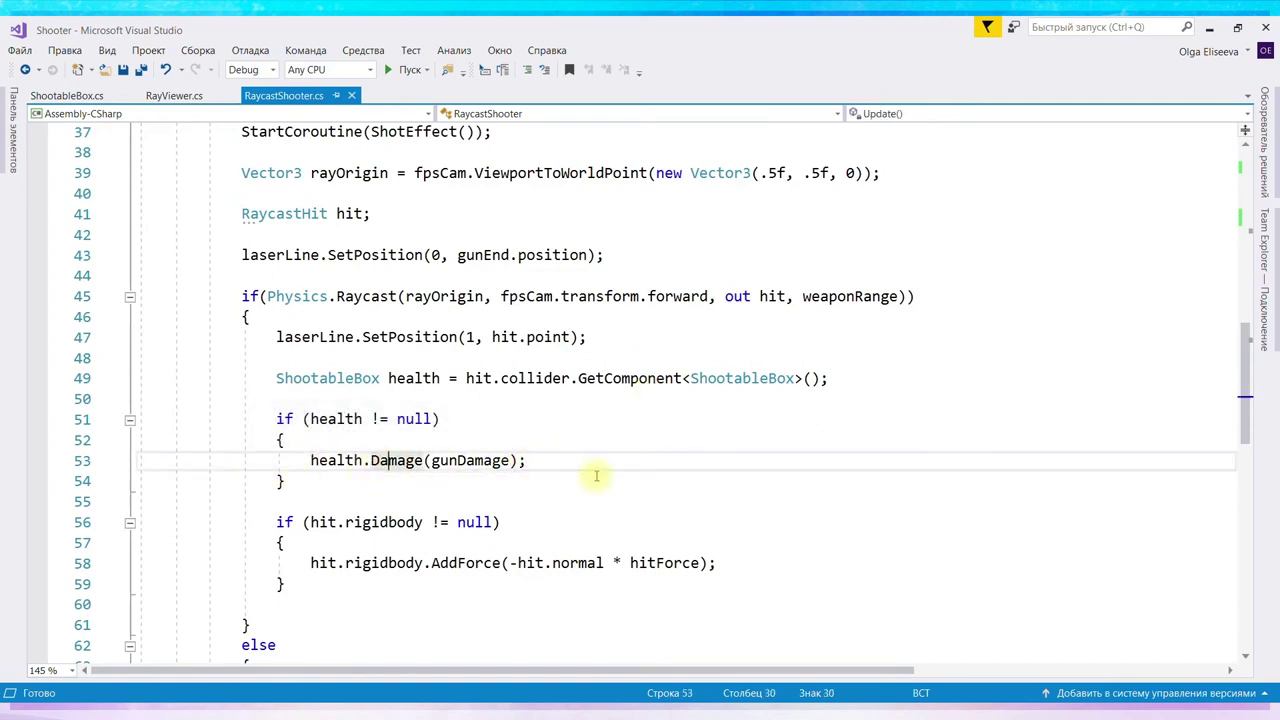
left_click(77, 98)
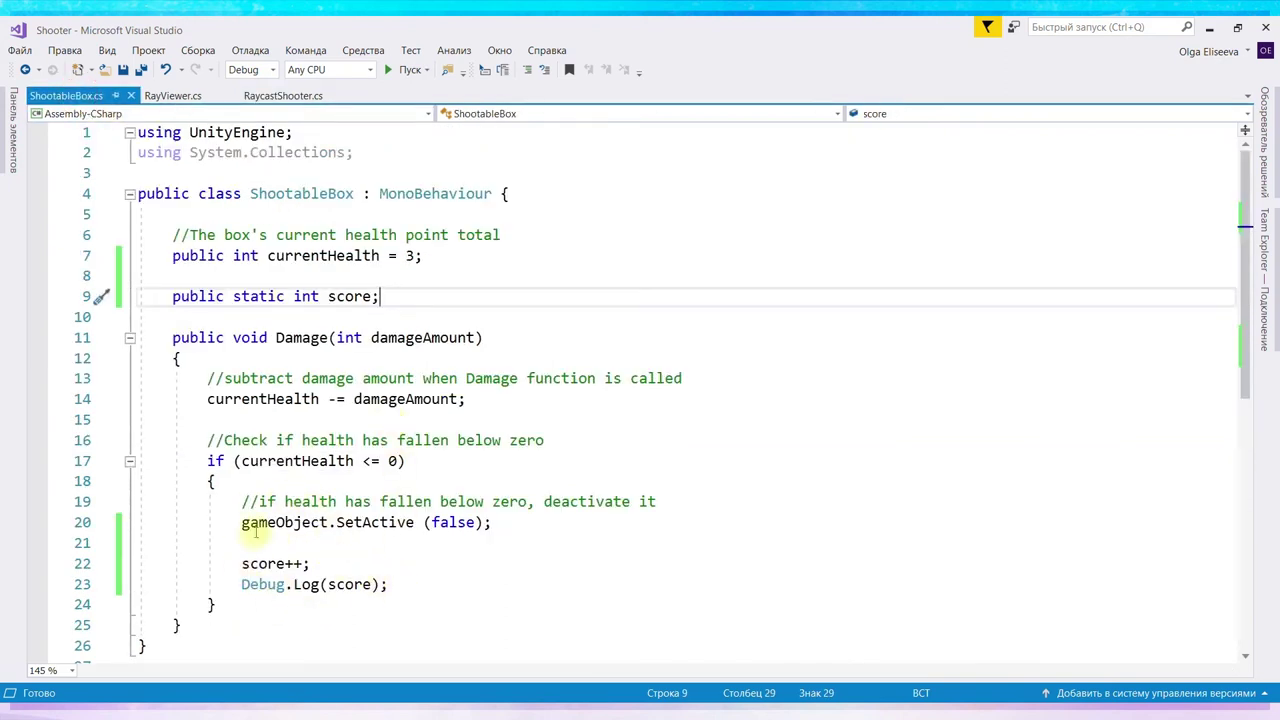
left_click(283, 95)
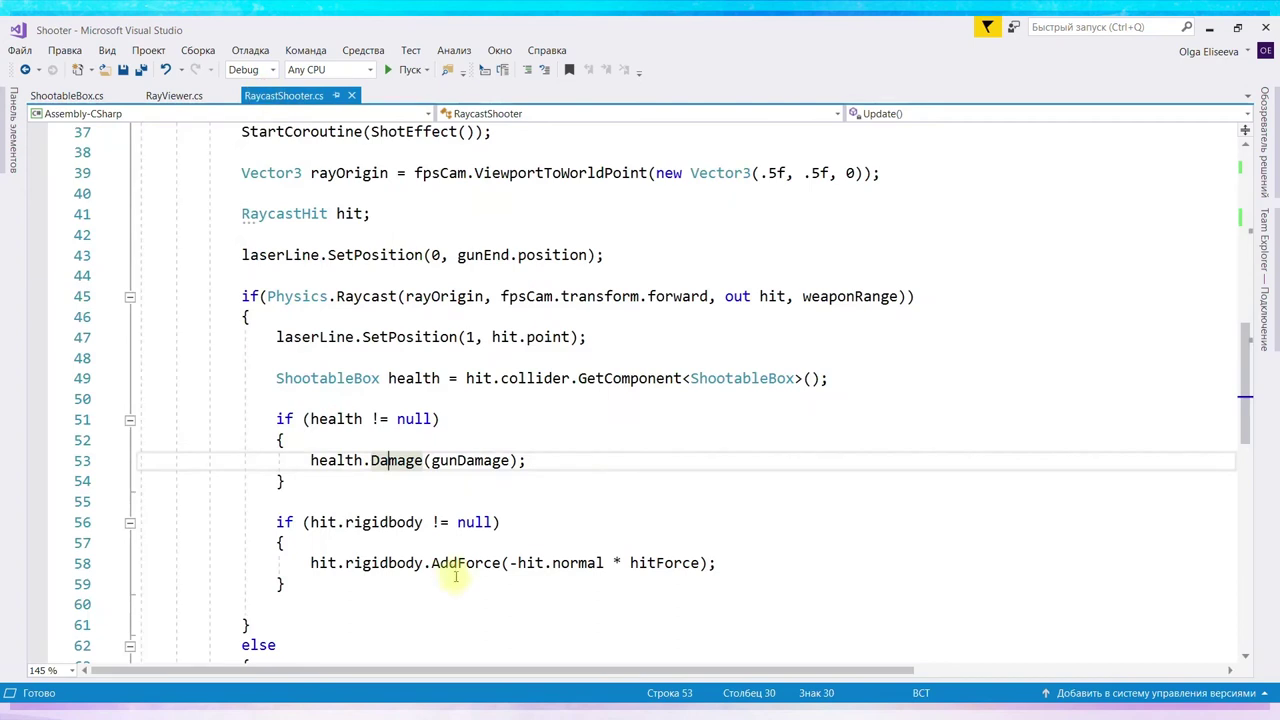
left_click(536, 461)
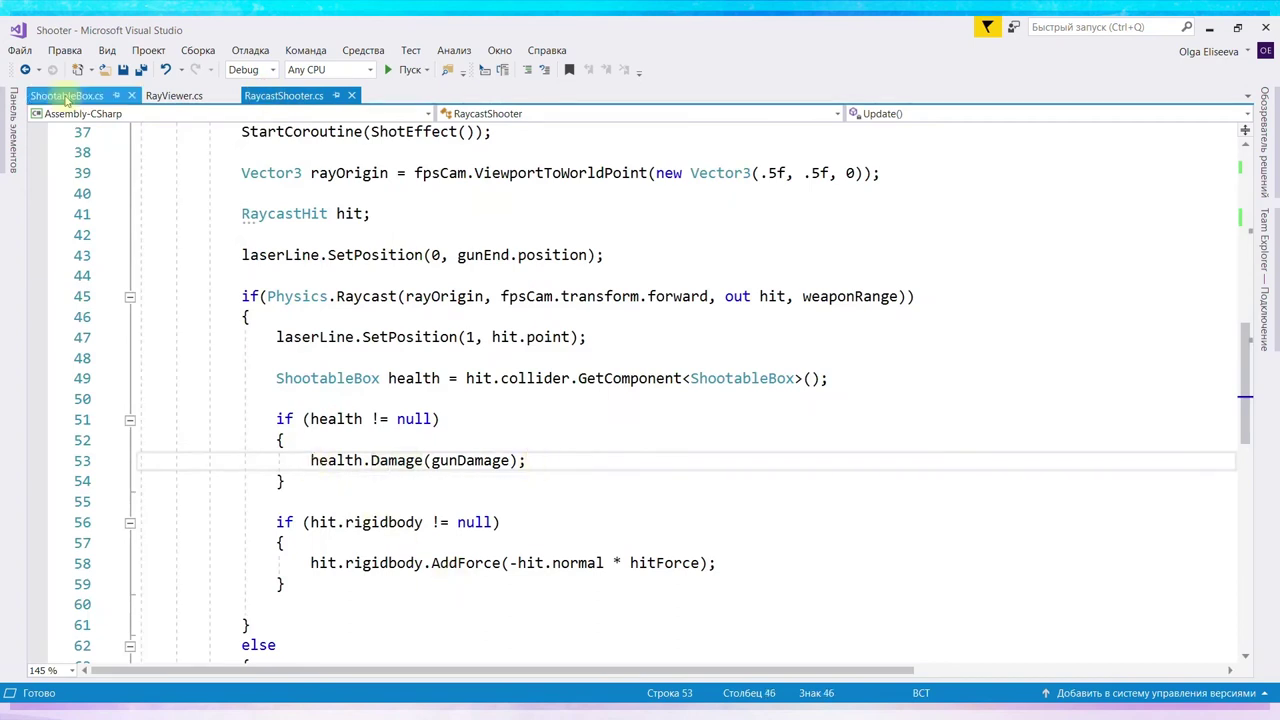
Check the public static score declaration in ShootableBox.cs and insert an empty line after the Damage call
left_click(66, 95)
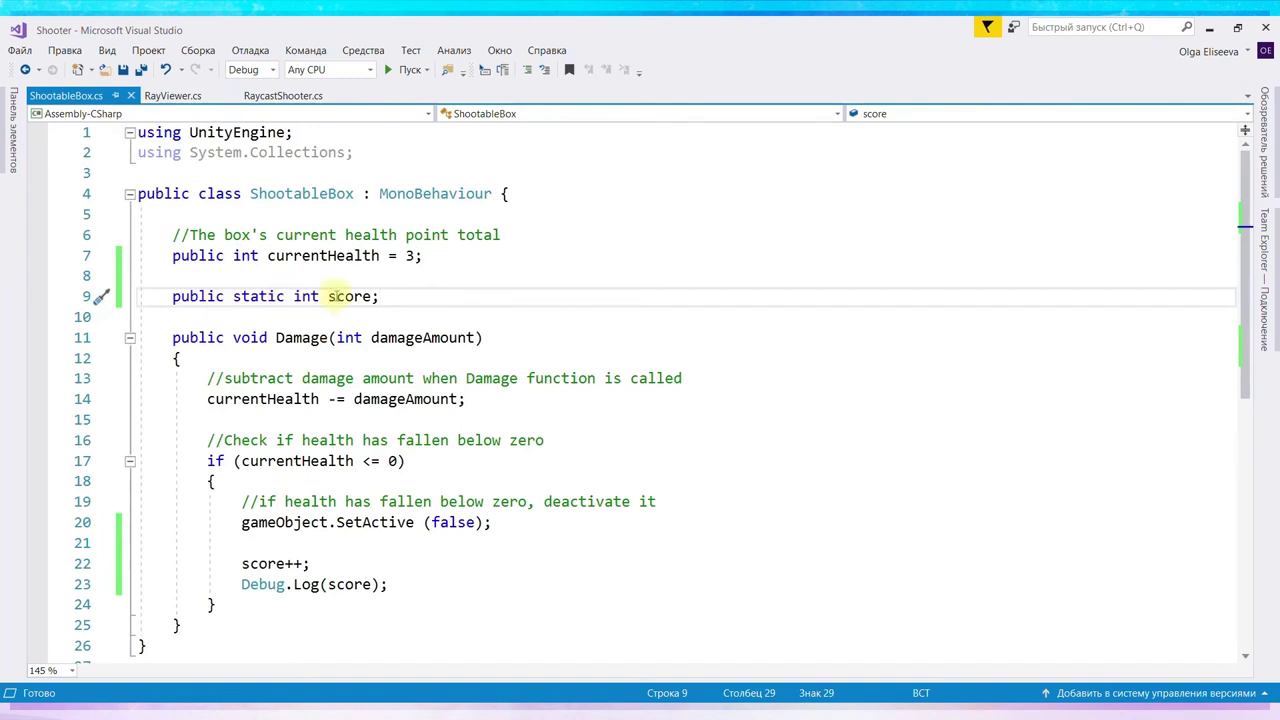
left_click_drag(329, 296, 372, 296)
double_click(197, 297)
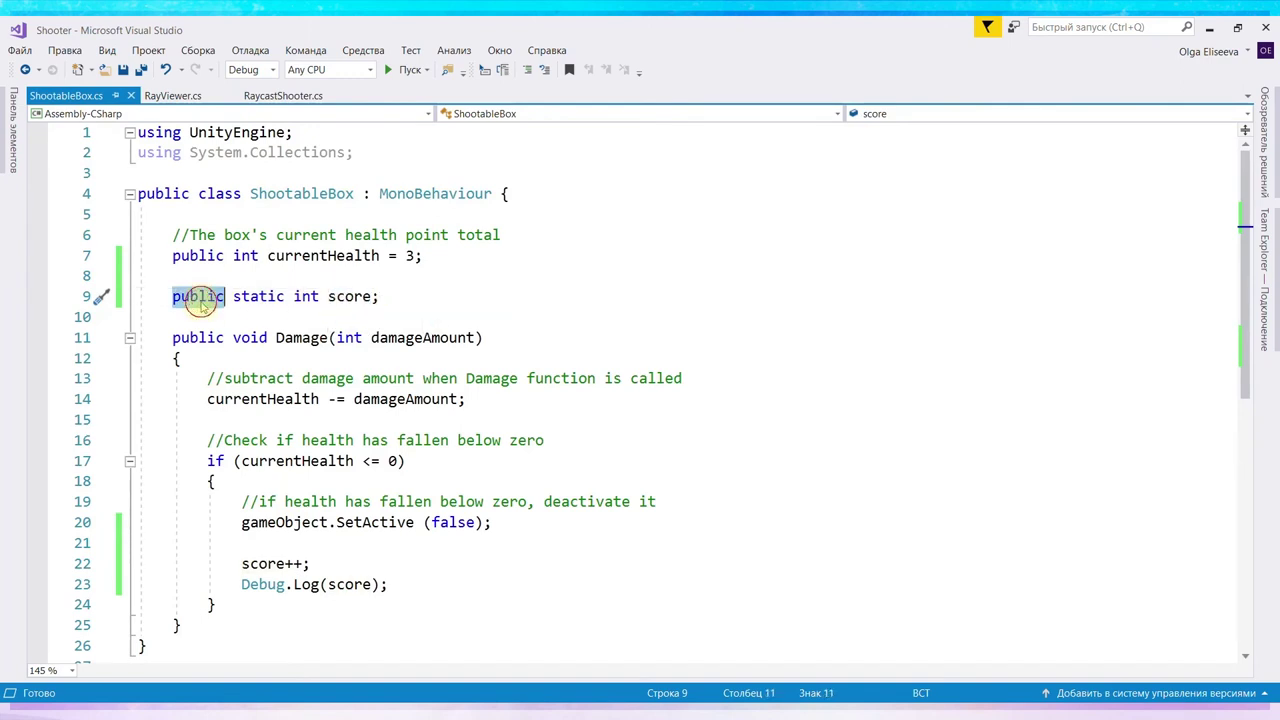
left_click(283, 95)
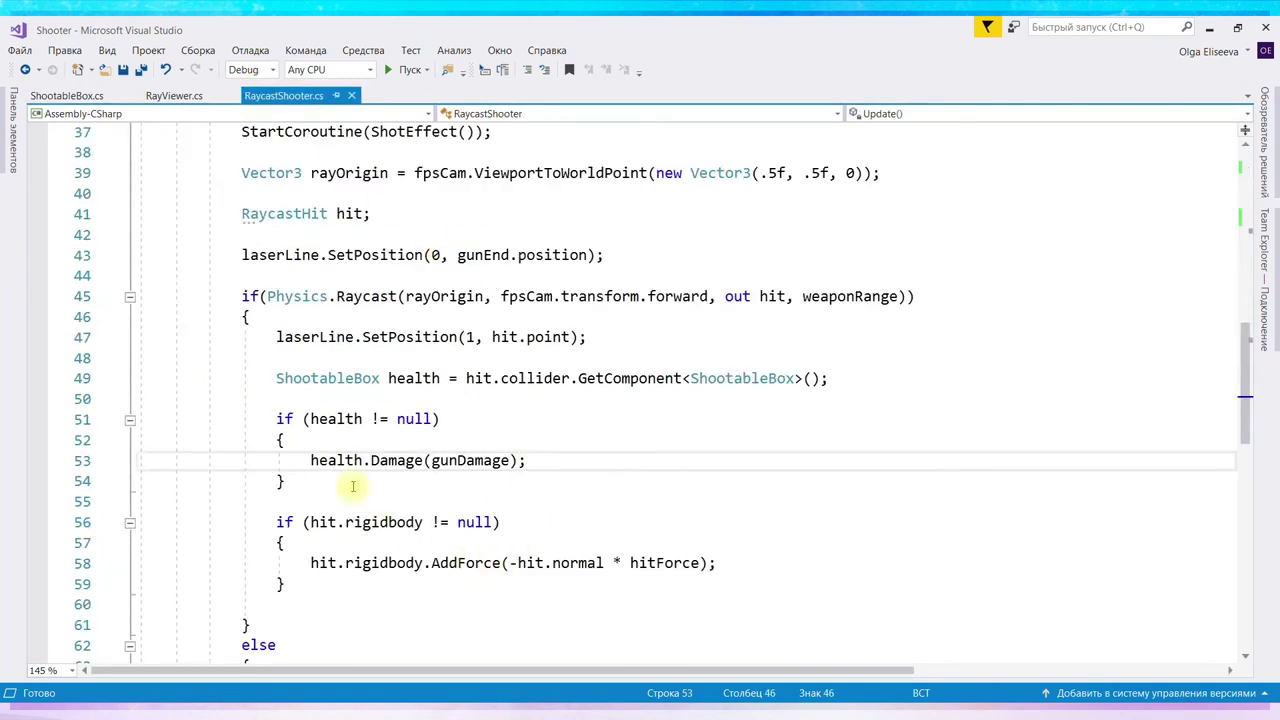
left_click(60, 95)
left_click(268, 95)
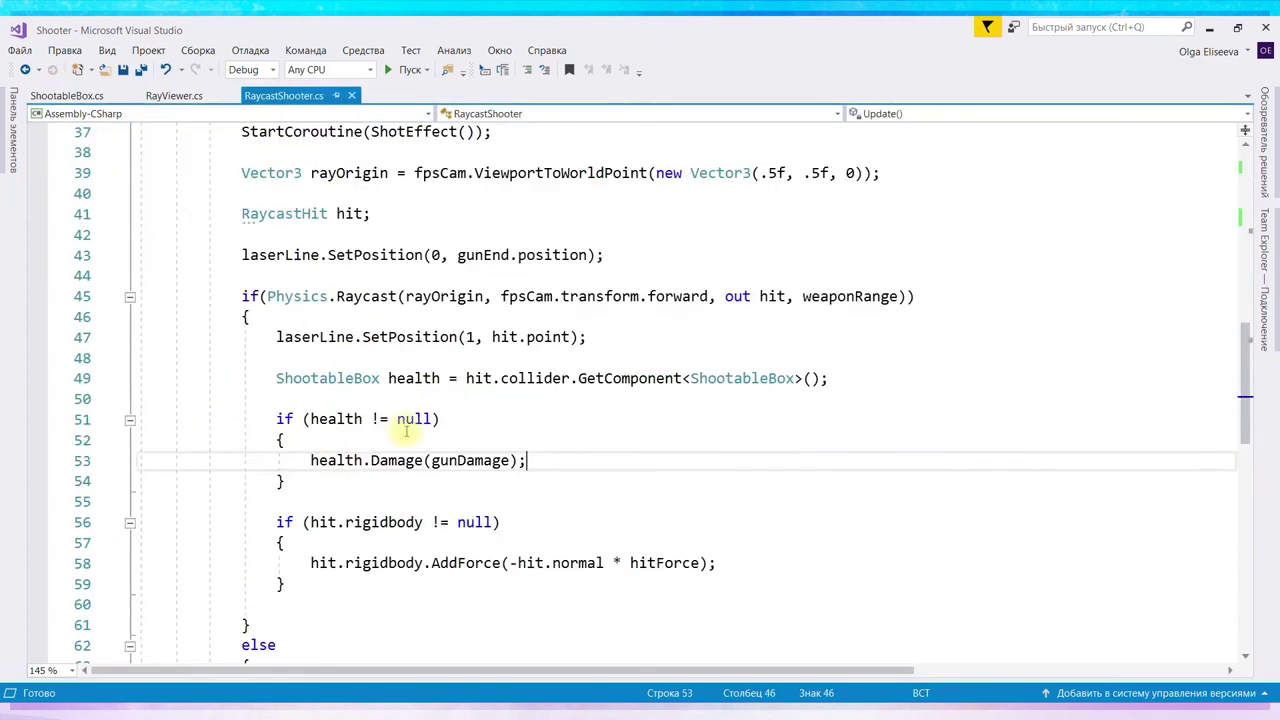
key("Return")
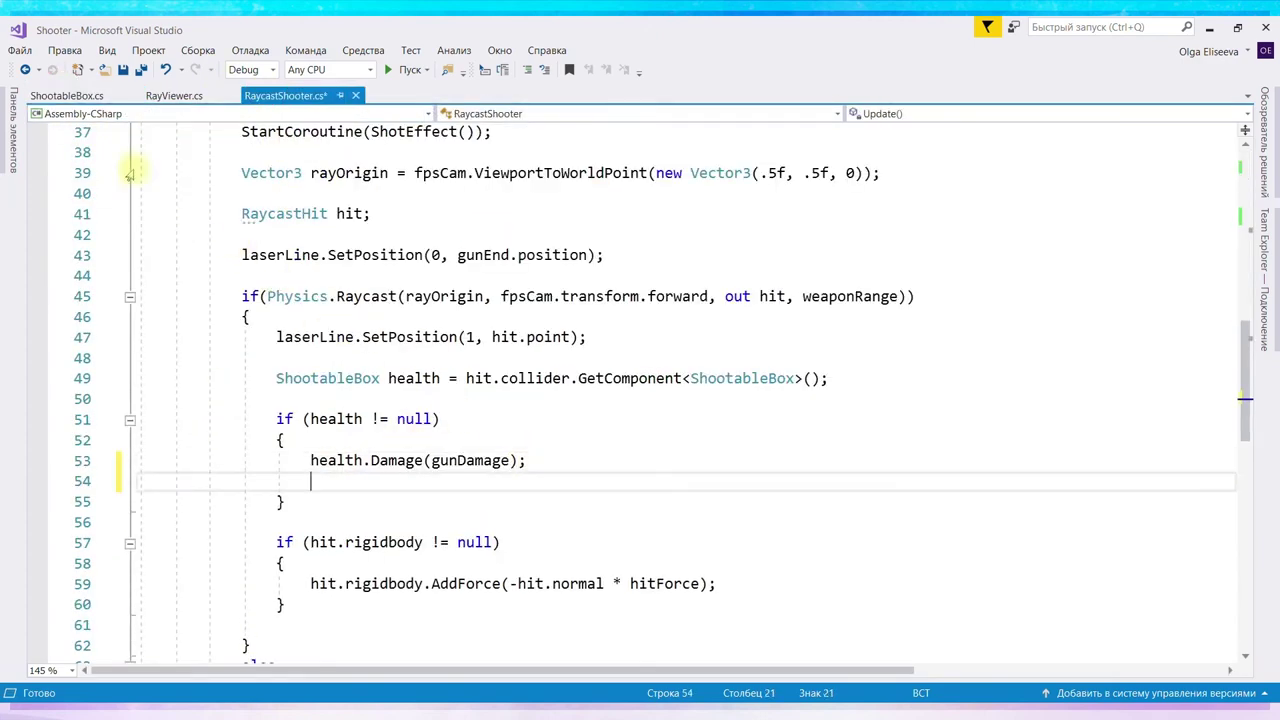
left_click(62, 95)
double_click(262, 296)
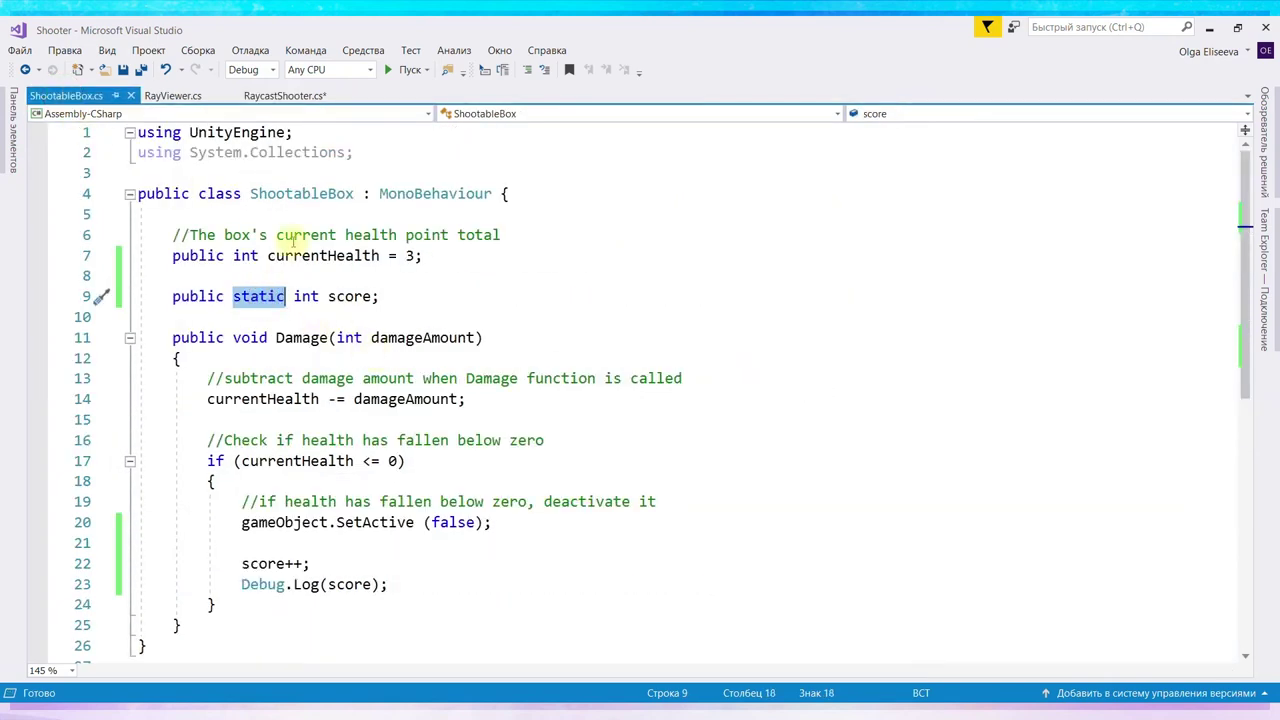
left_click(280, 95)
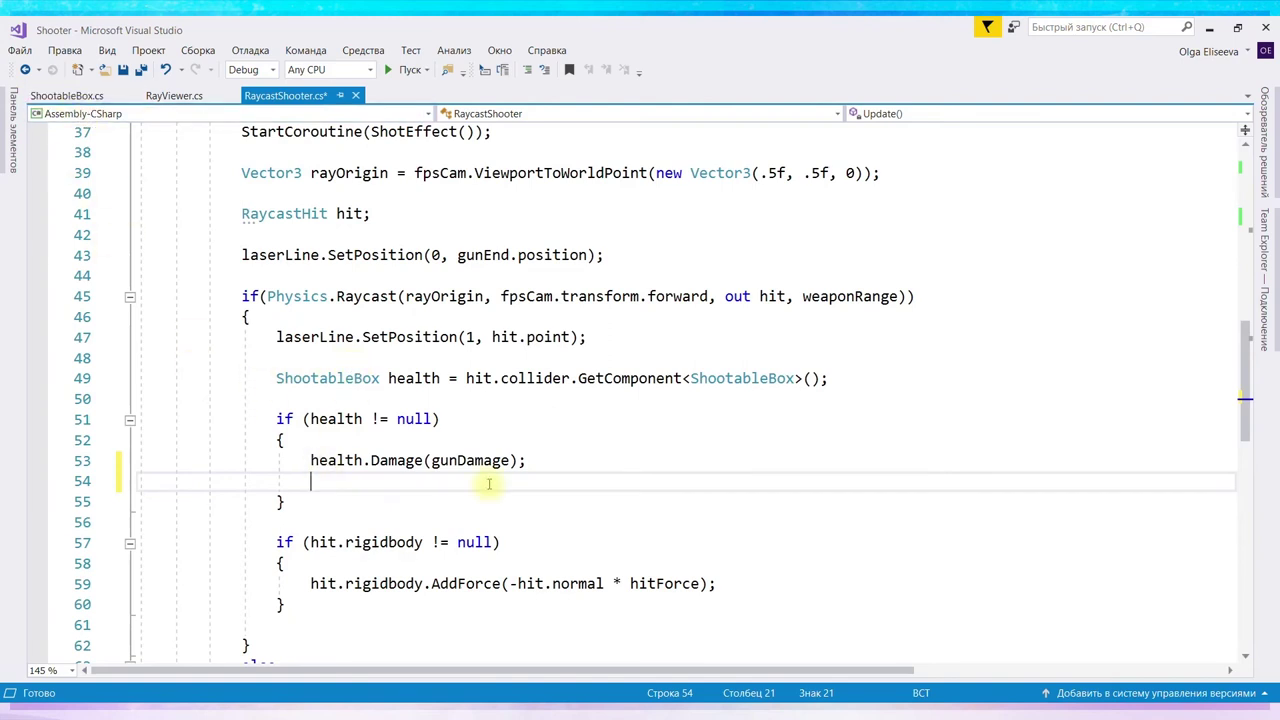
Write 'txtScore.text = ShootableBox.score;' on line 54 and read its int-to-string conversion error
type("S")
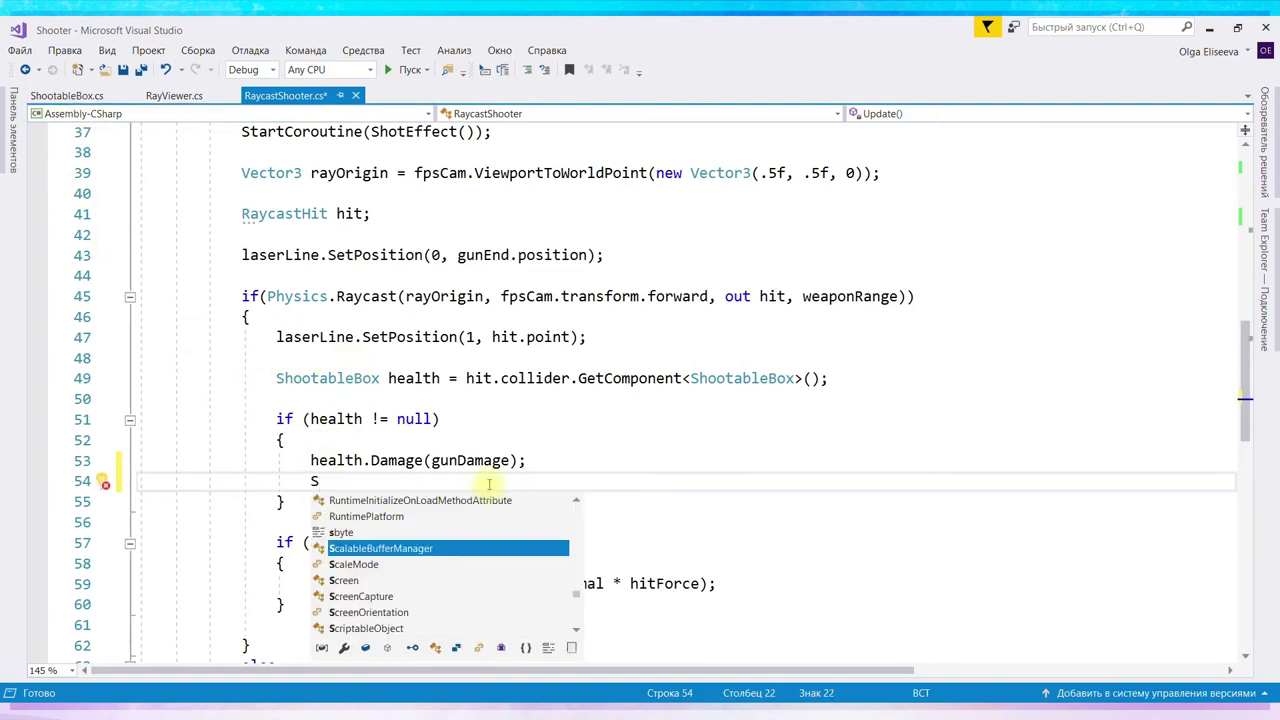
type("ho")
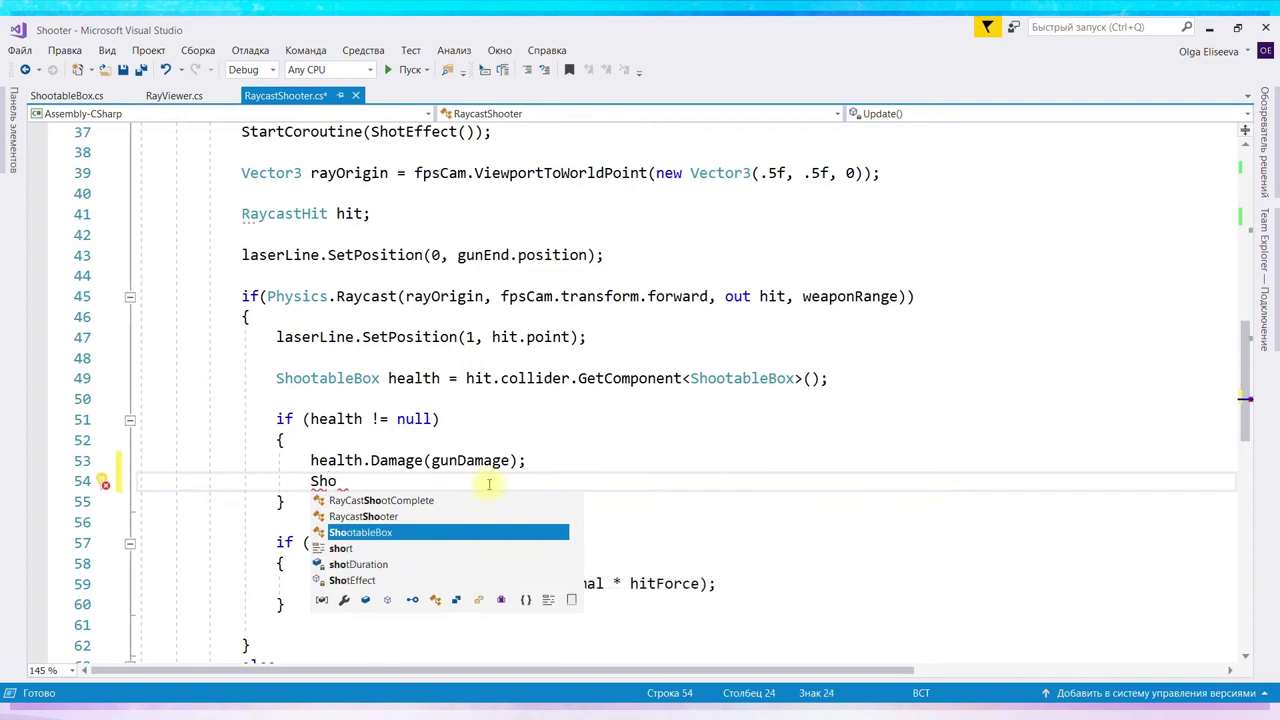
key("Tab")
type("sc")
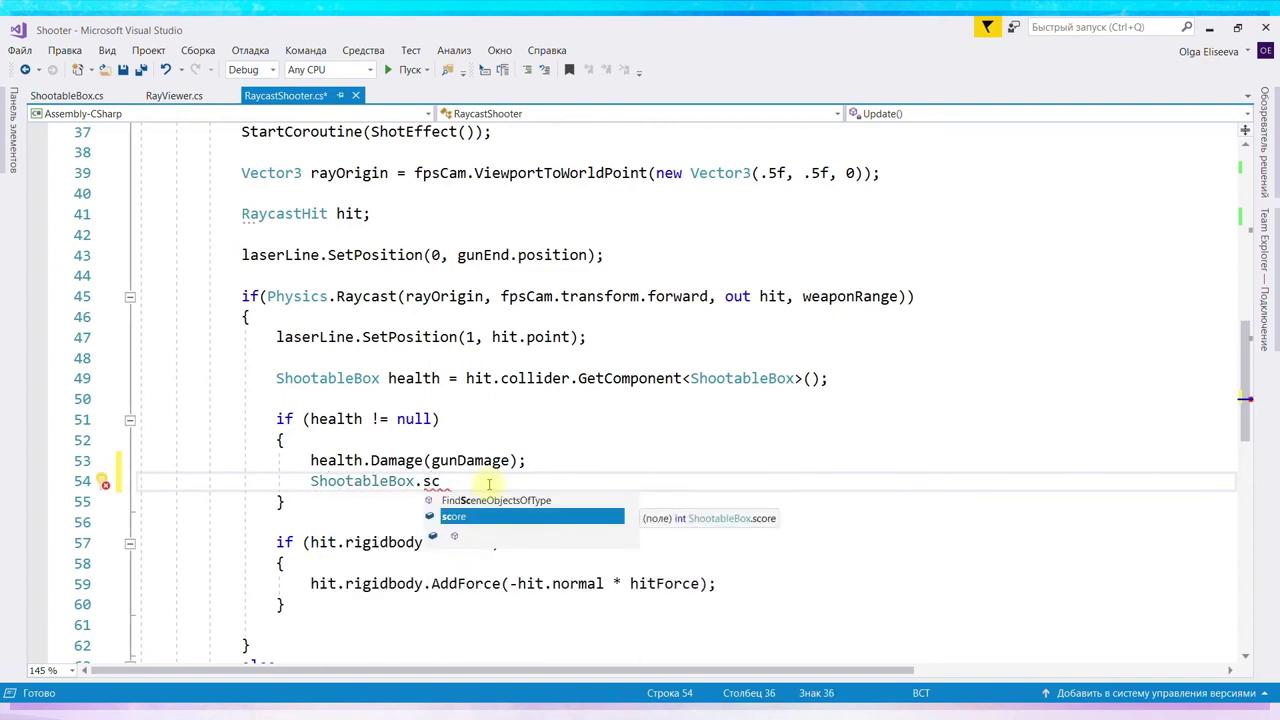
type("ore")
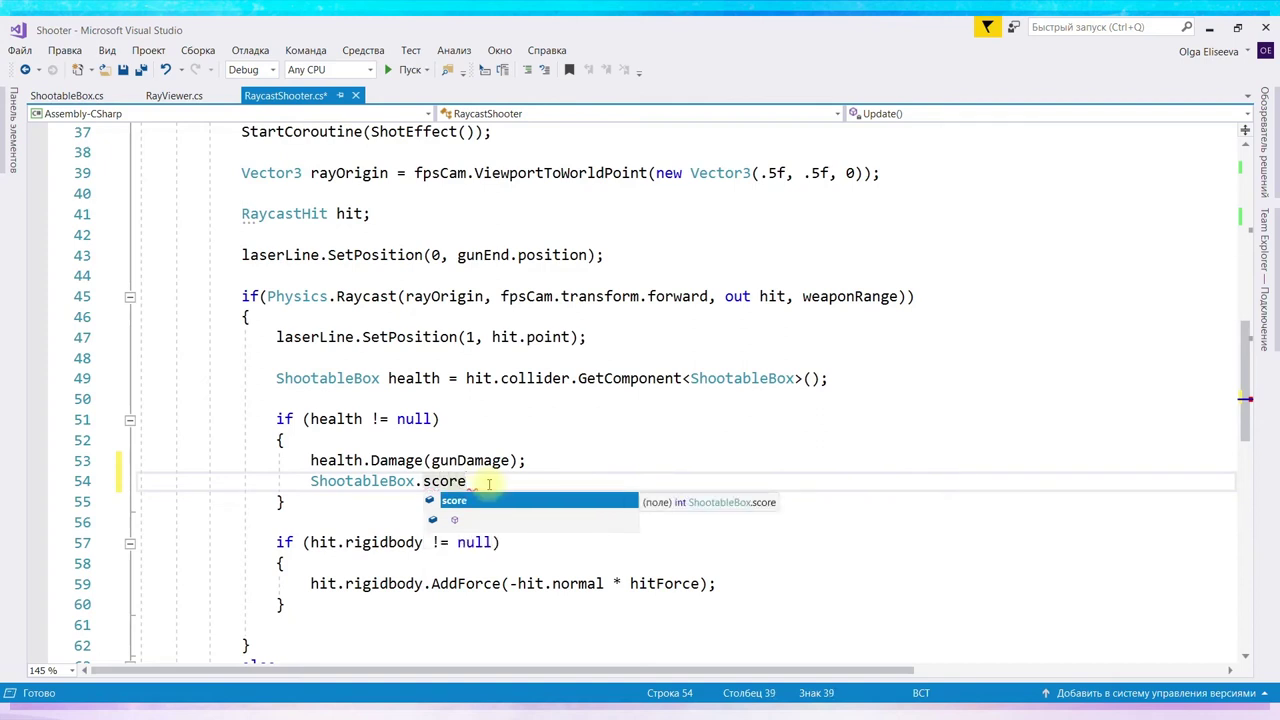
type(";")
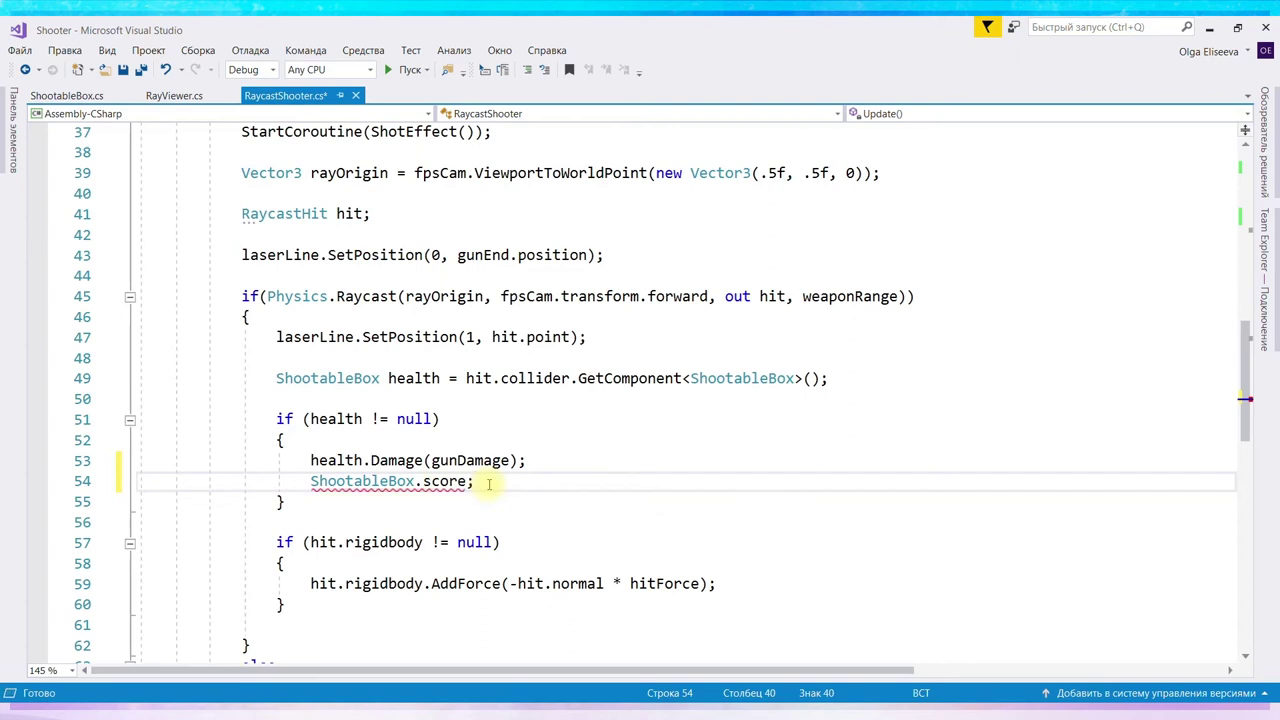
key("Home")
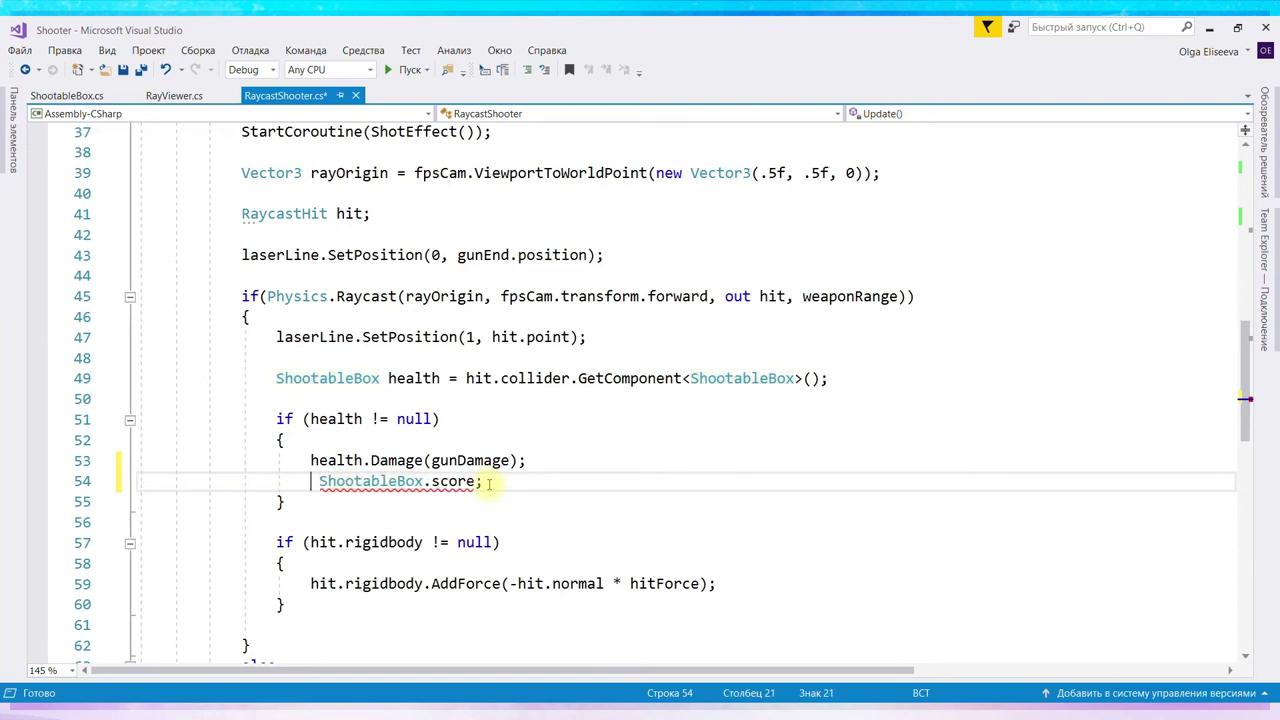
type("txt")
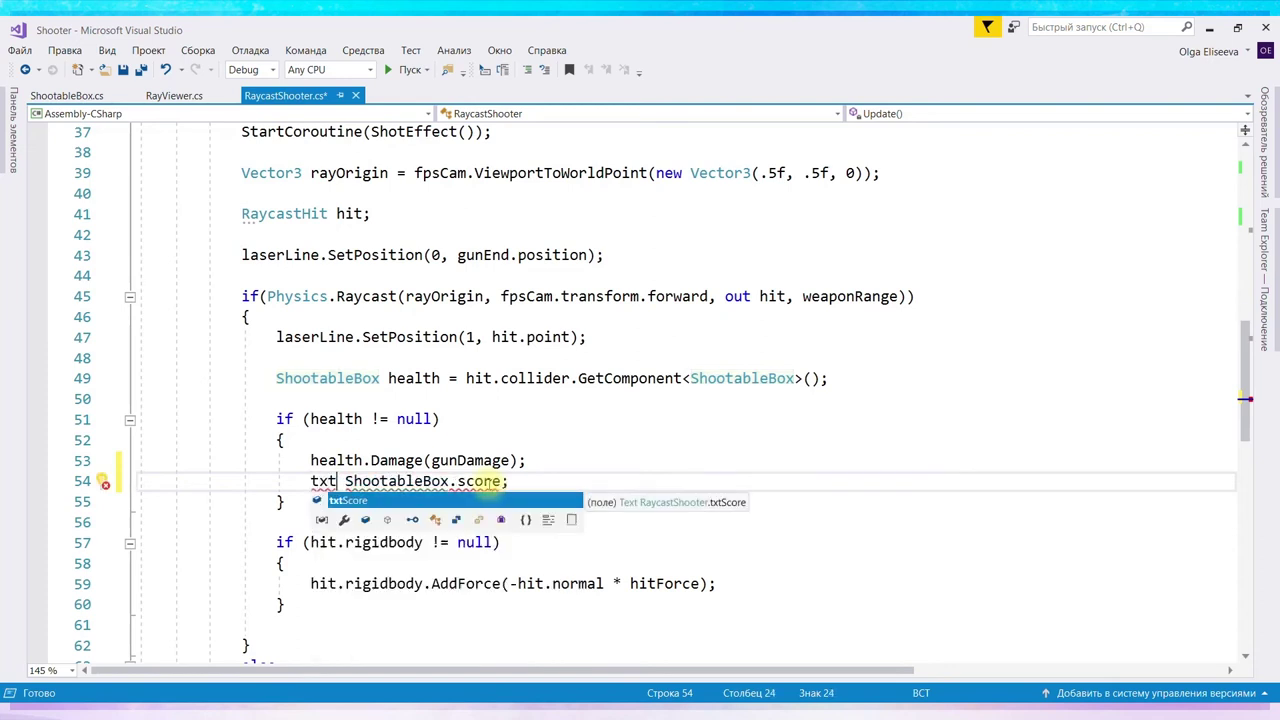
key("Tab")
type(".text")
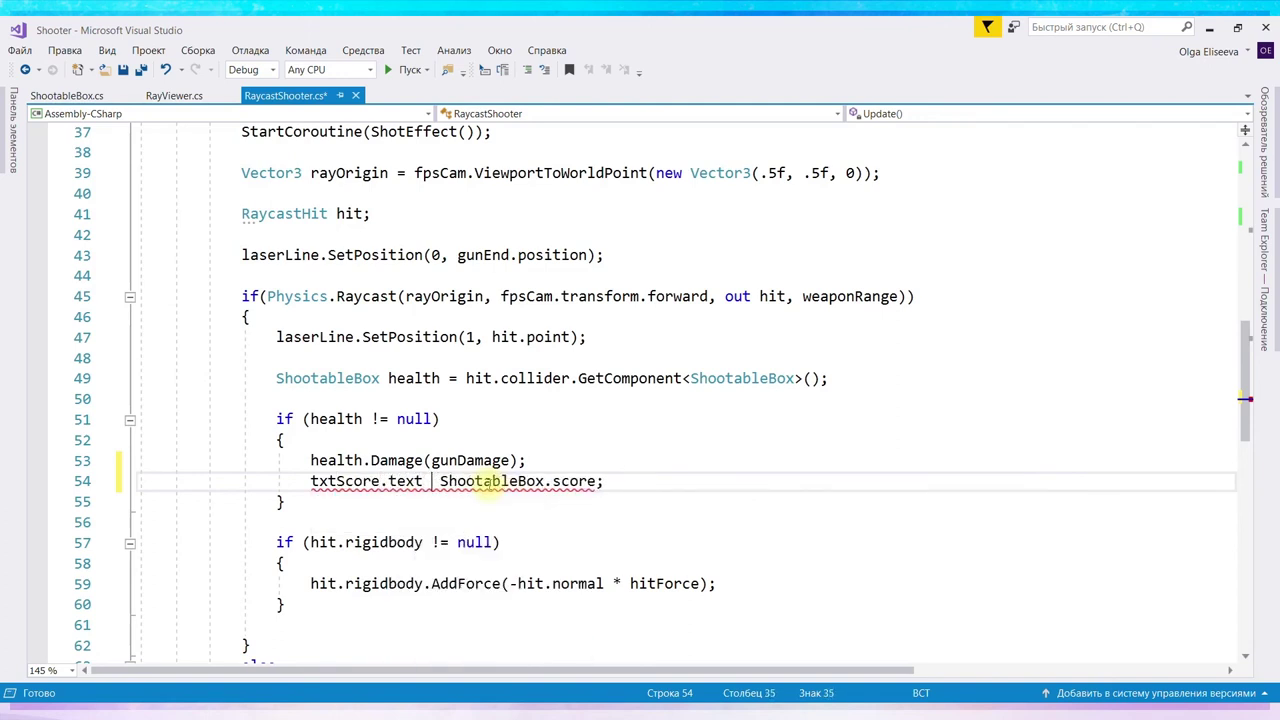
type(" =")
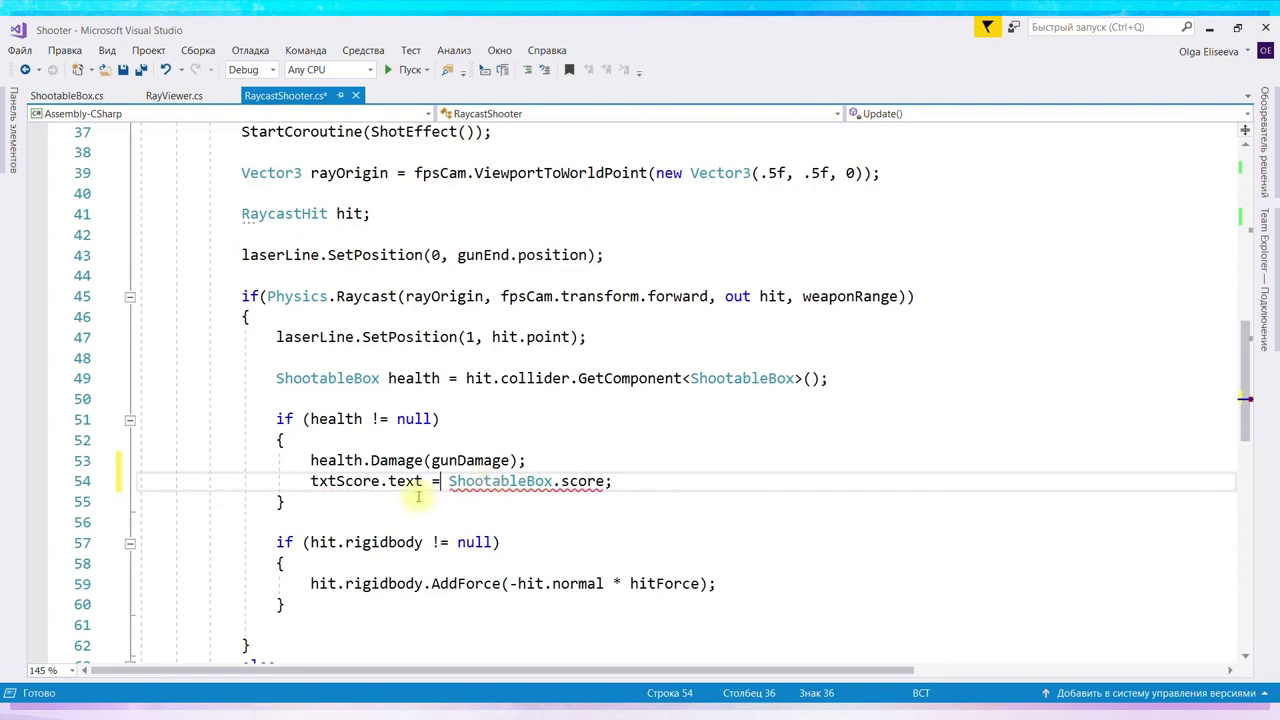
mouse_move(600, 481)
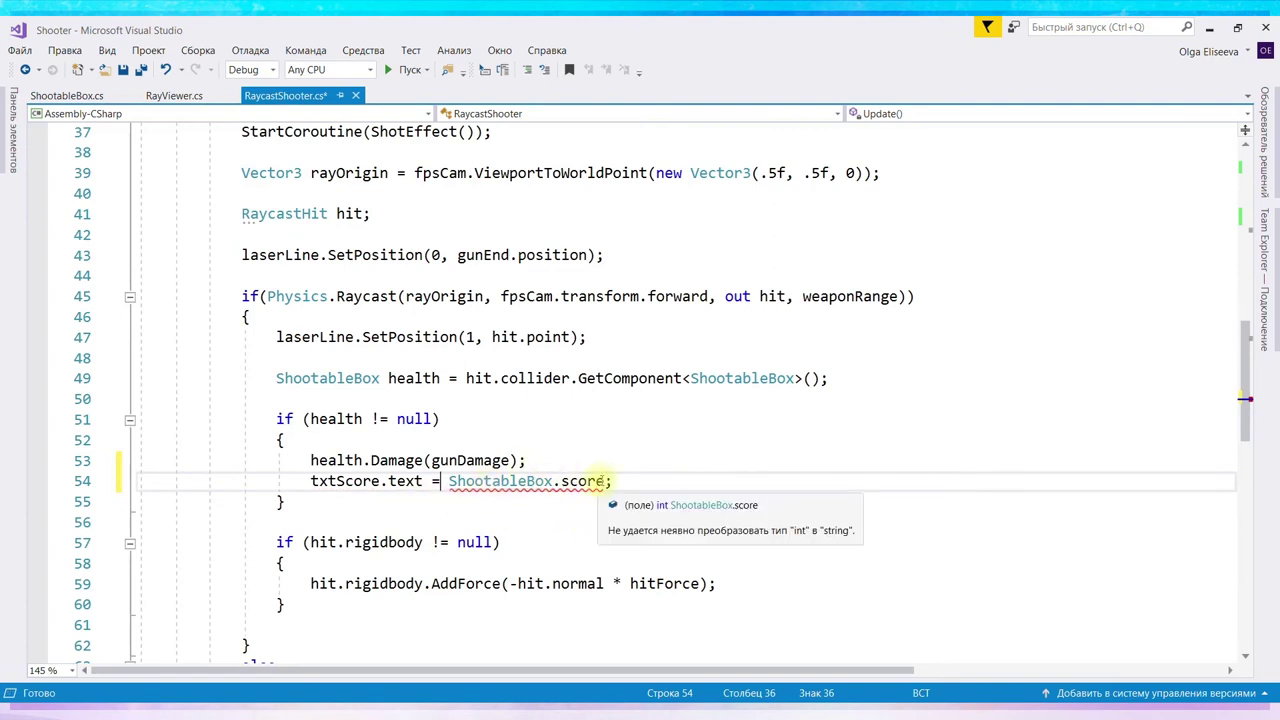
mouse_move(313, 481)
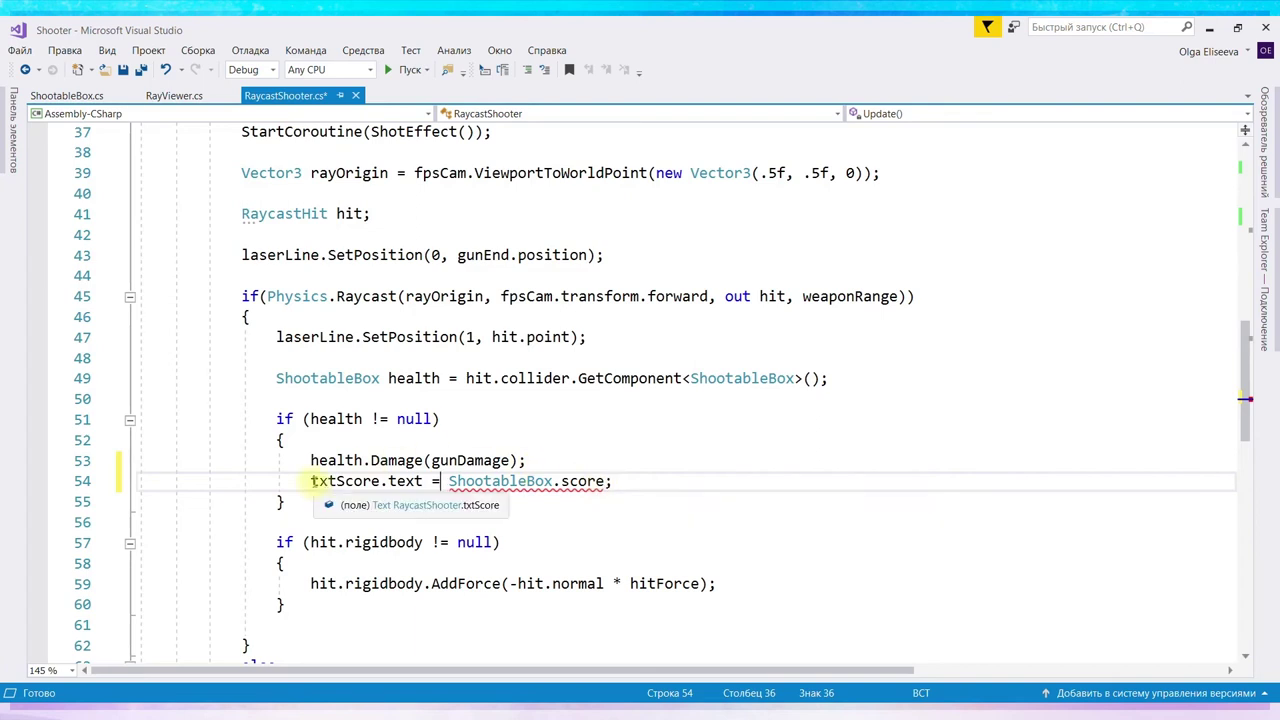
mouse_move(398, 489)
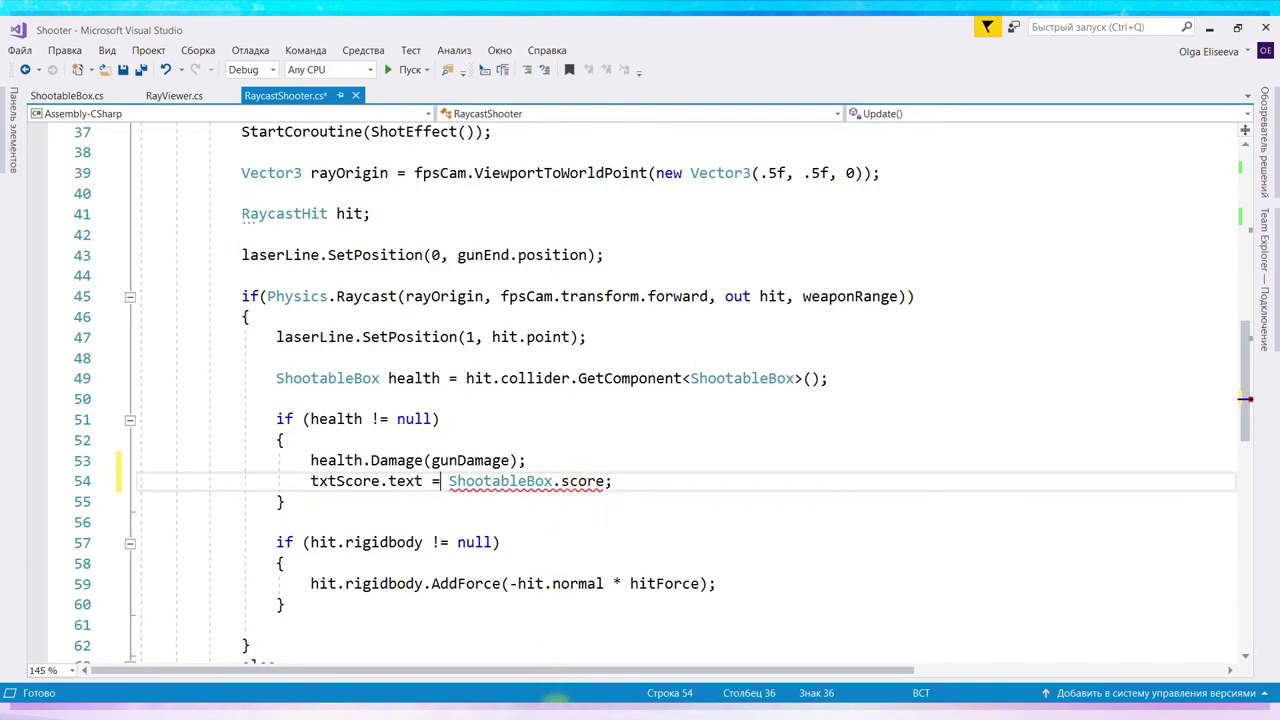
left_click(557, 695)
left_click(568, 697)
left_click(557, 697)
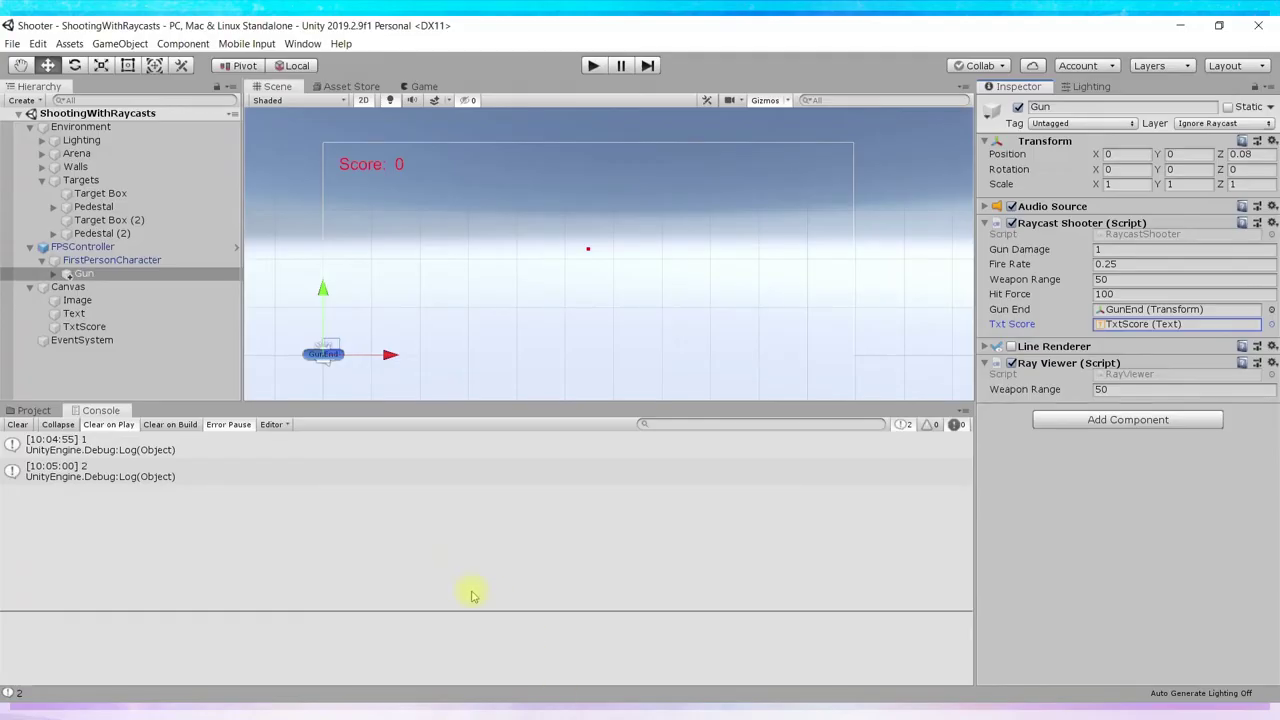
left_click(83, 340)
left_click(84, 327)
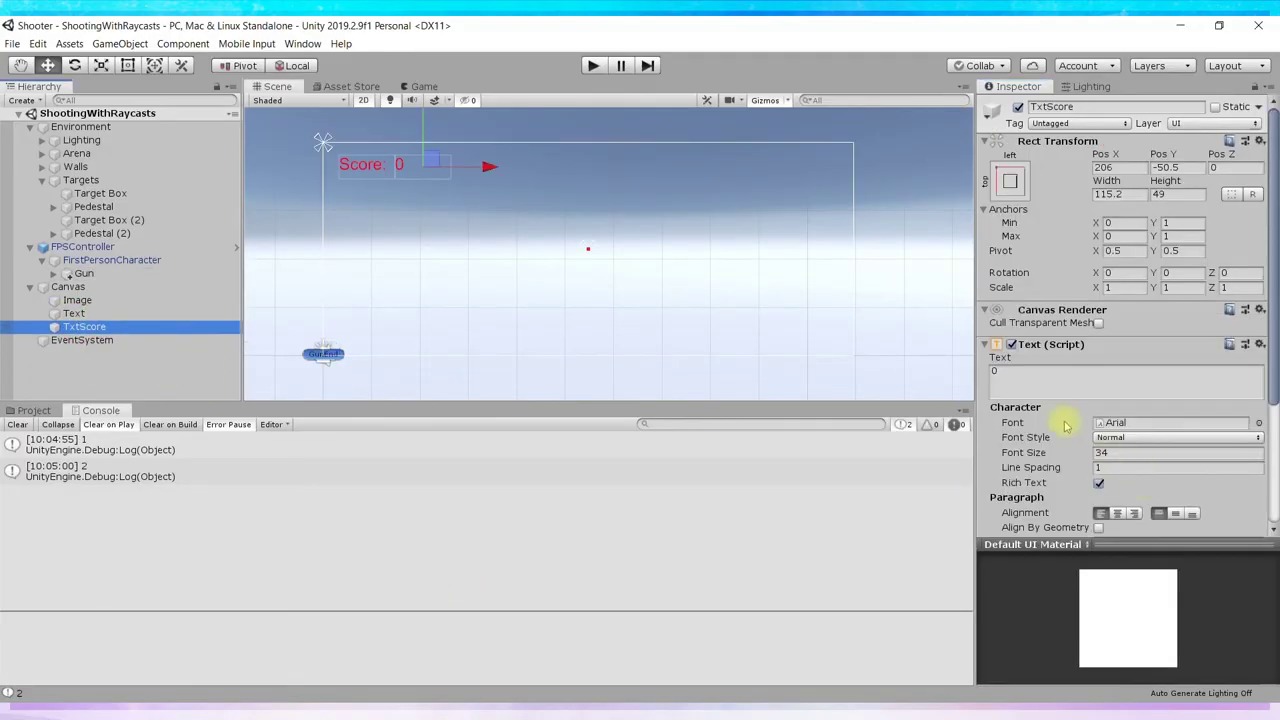
left_click(1032, 384)
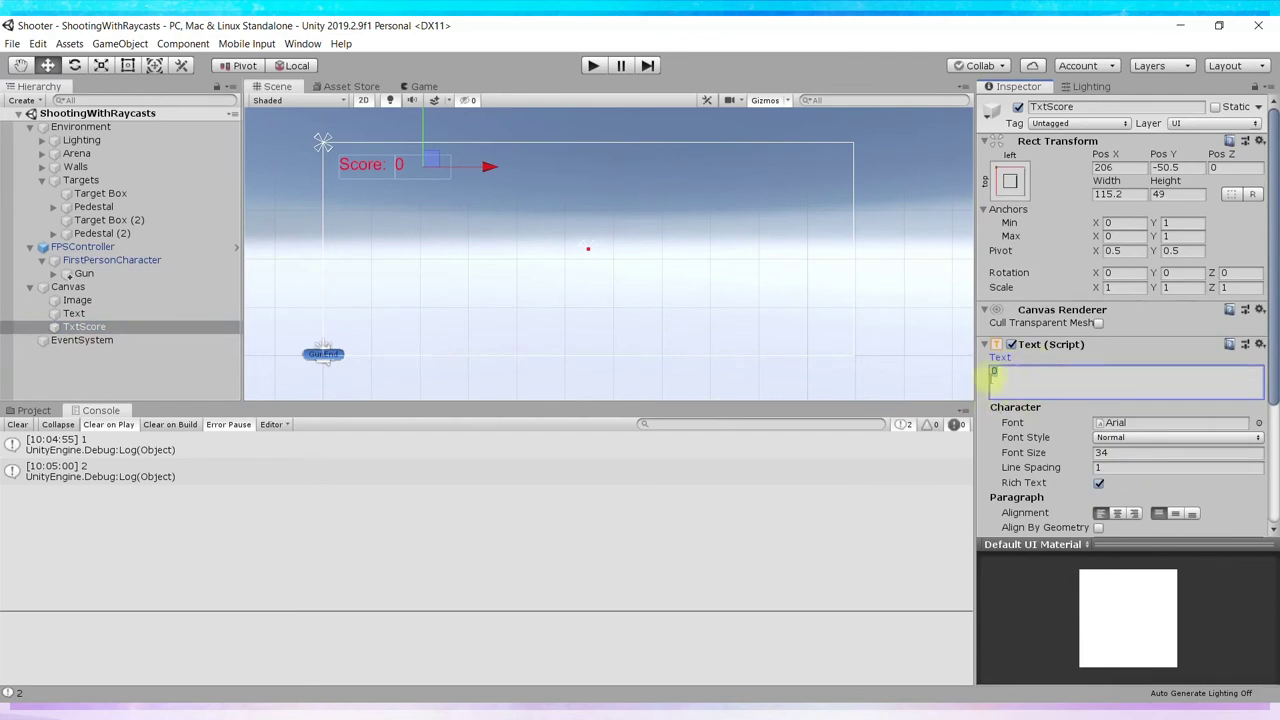
double_click(993, 371)
left_click(577, 697)
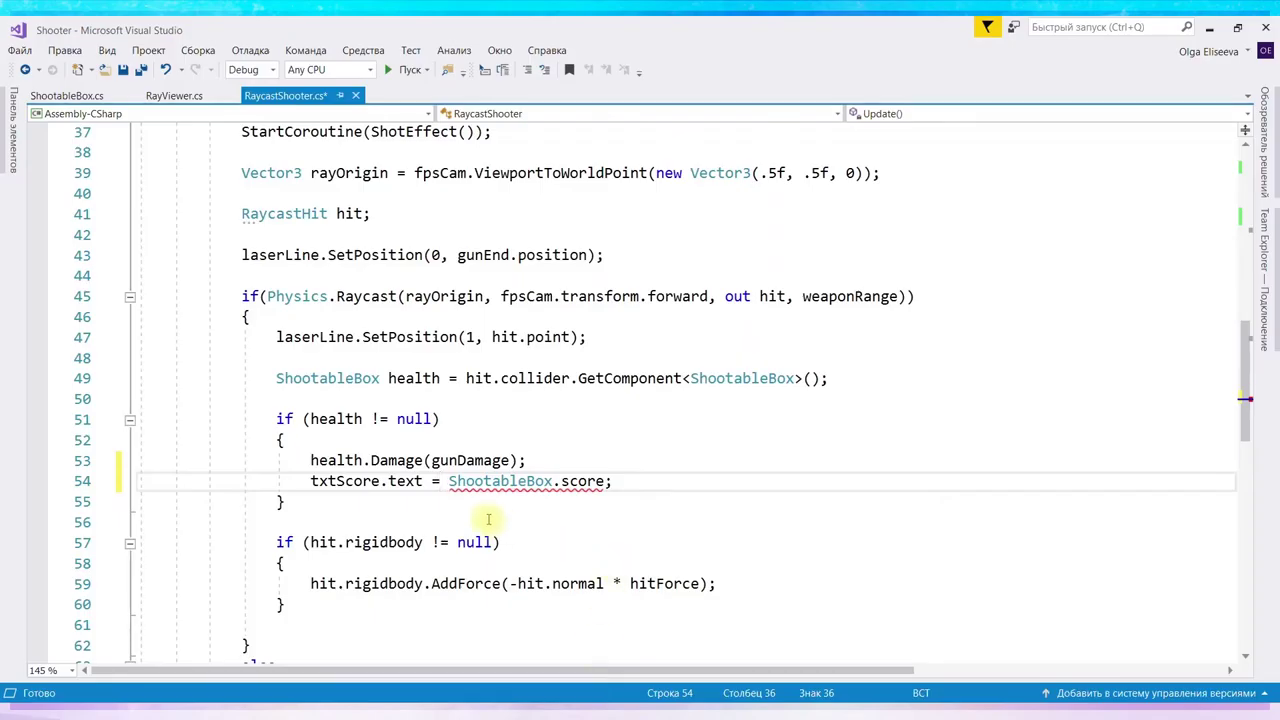
left_click(605, 481)
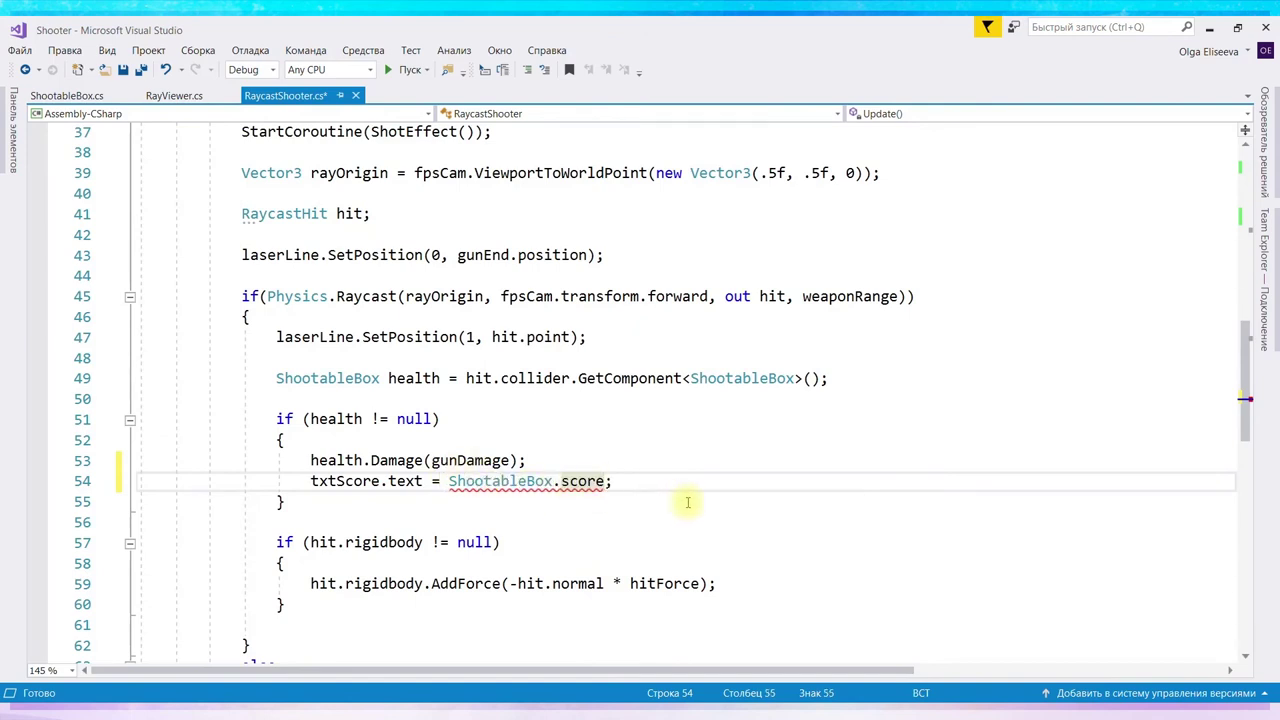
Append .ToString() to ShootableBox.score on line 54 and save the script
type(".")
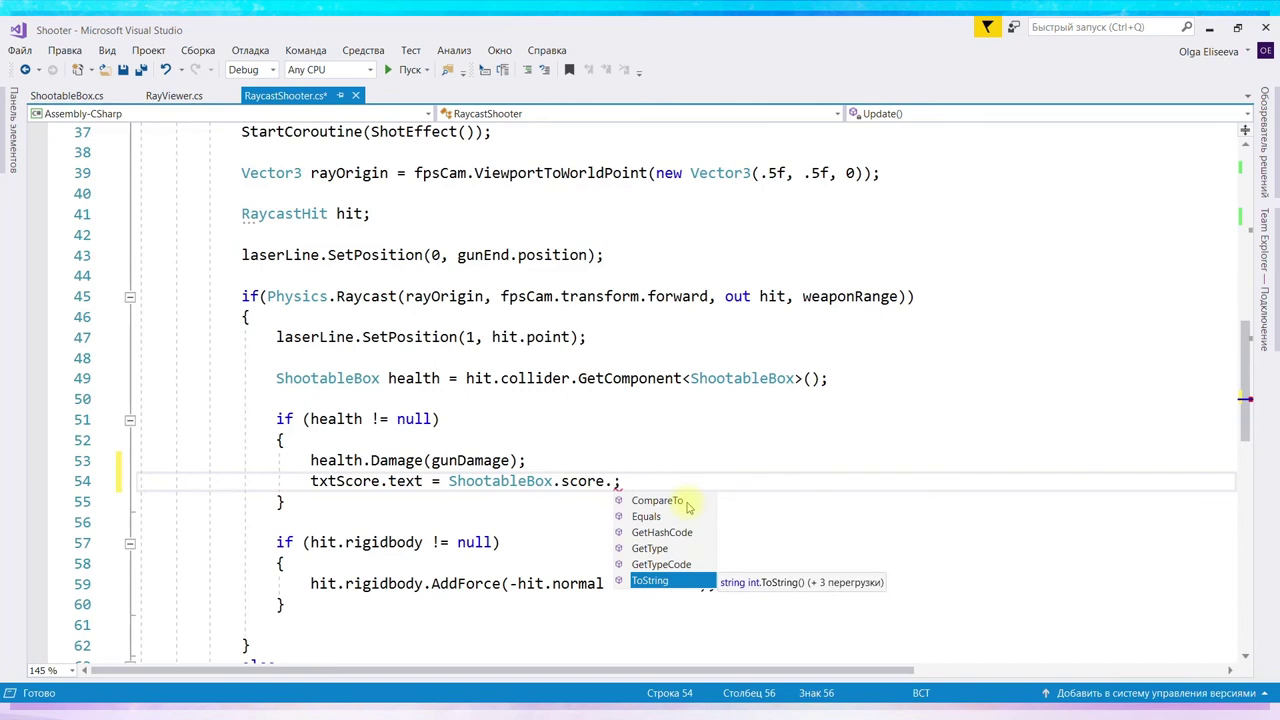
key("Tab")
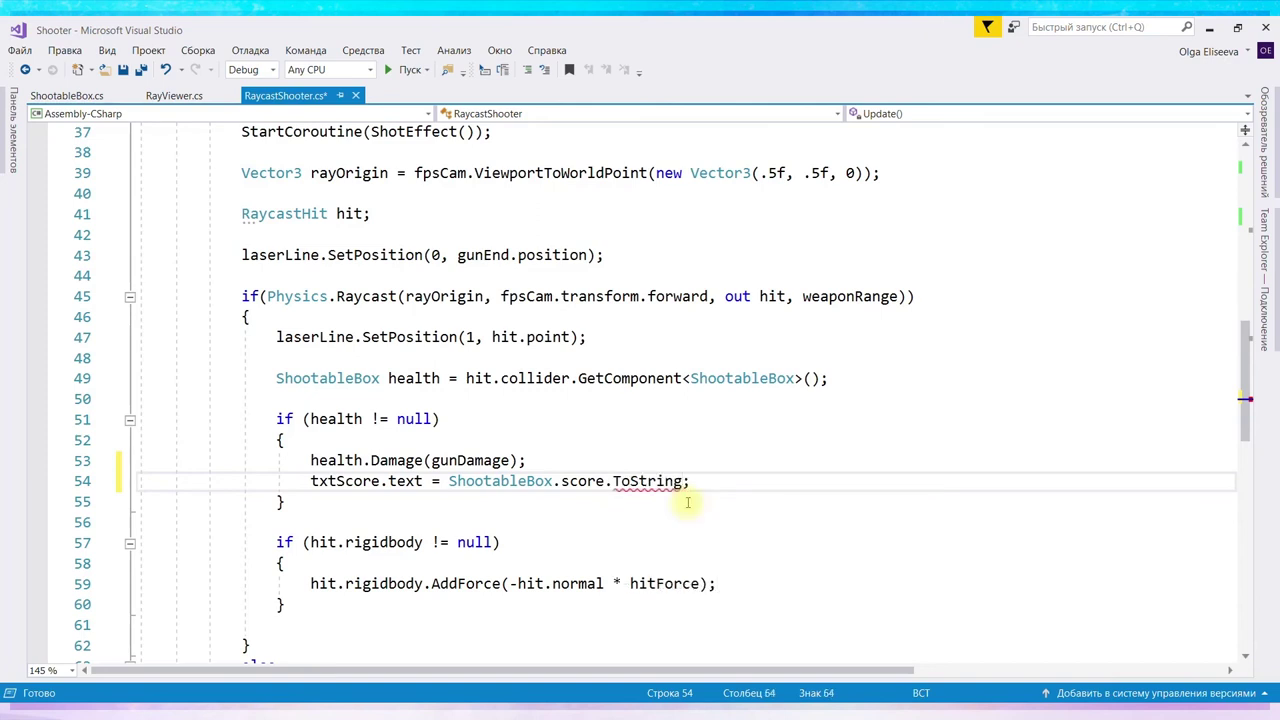
type("();")
key("ctrl+s")
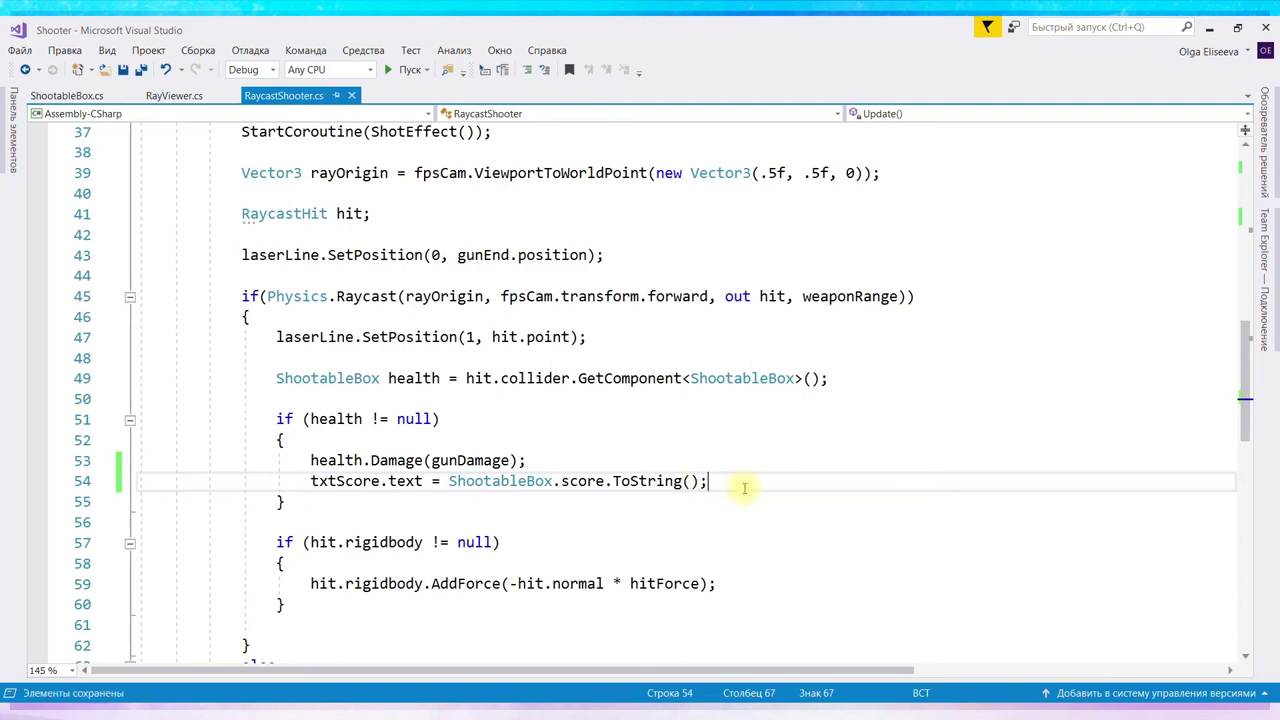
left_click(553, 700)
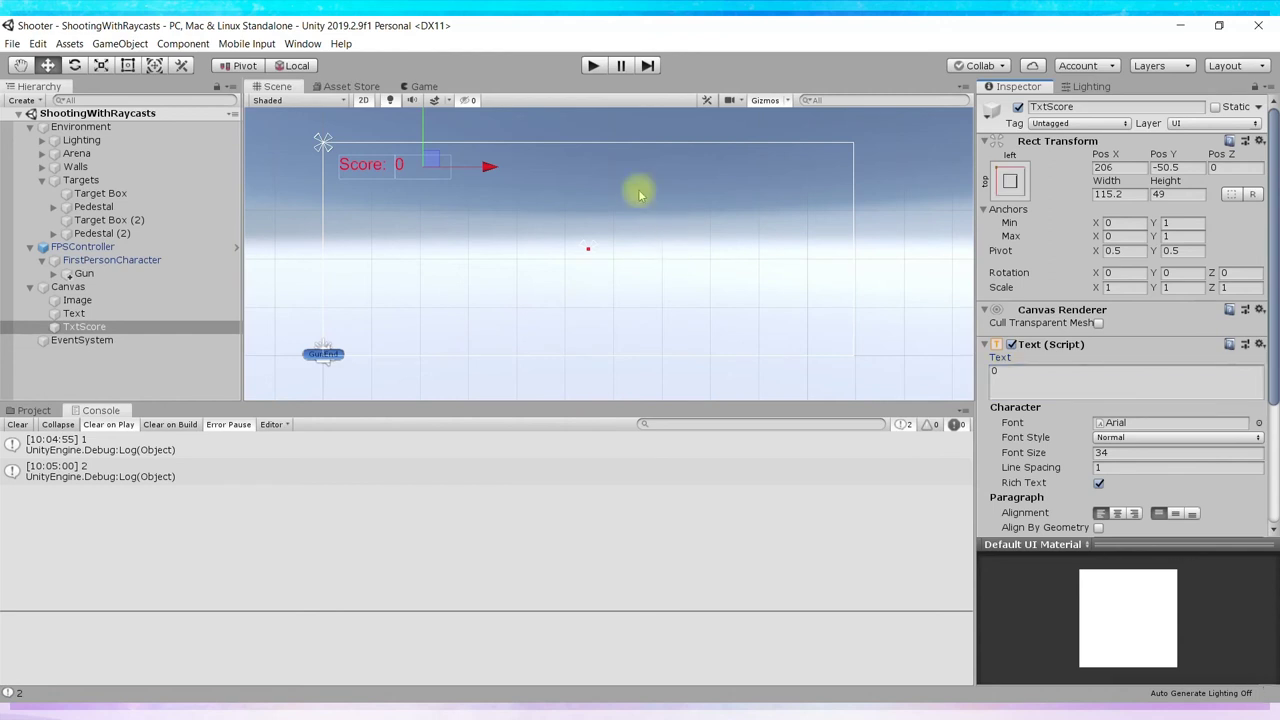
Play-test by shooting two targets until the label reads 'Score: 2', then stop
left_click(594, 67)
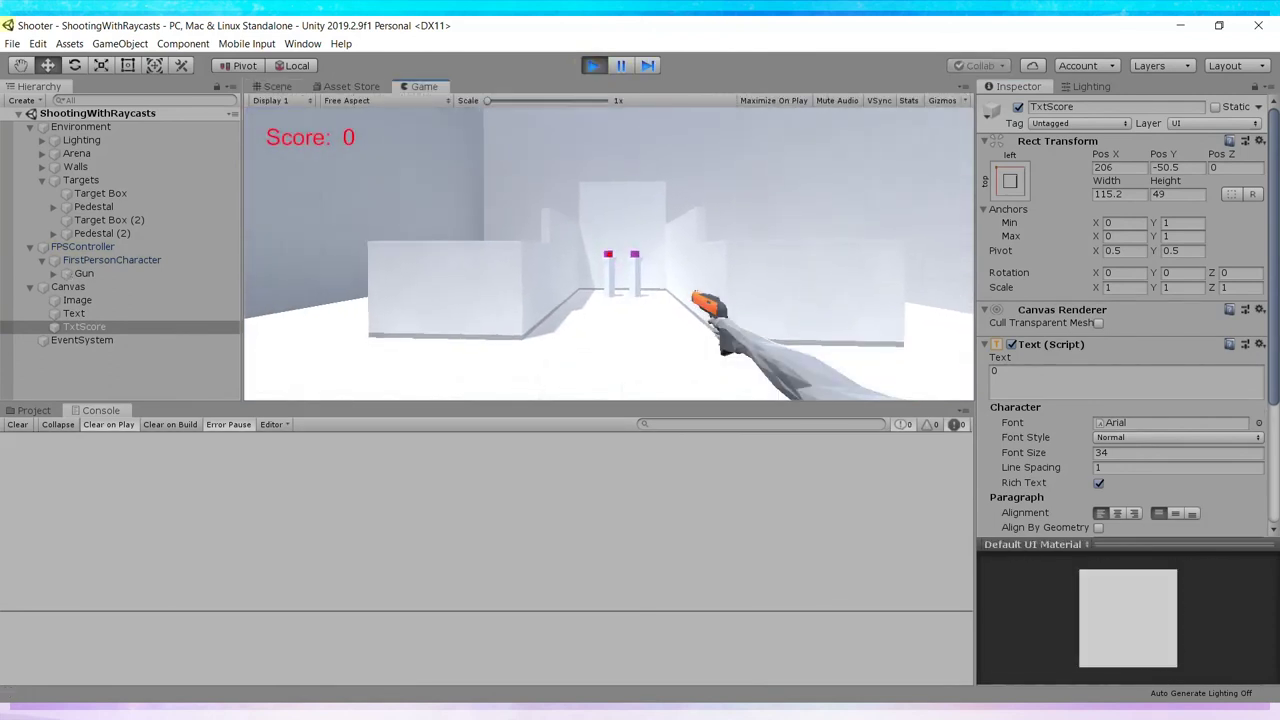
left_click(609, 253)
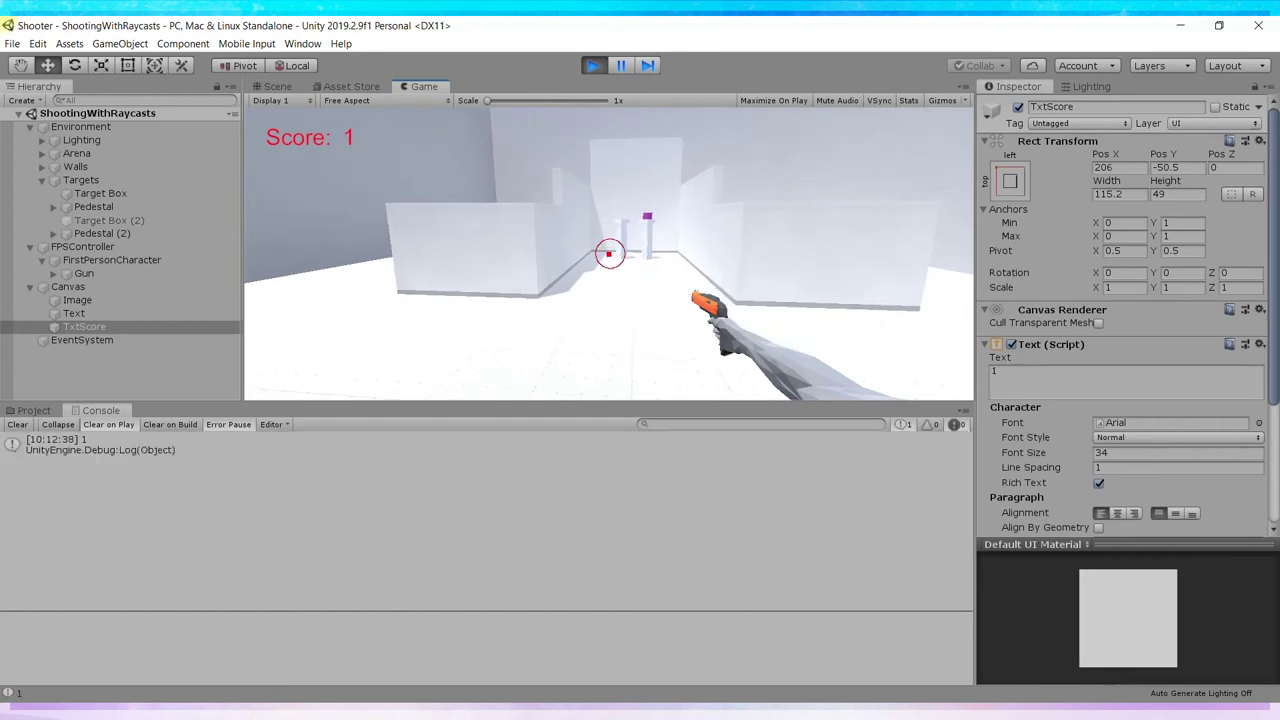
key("w")
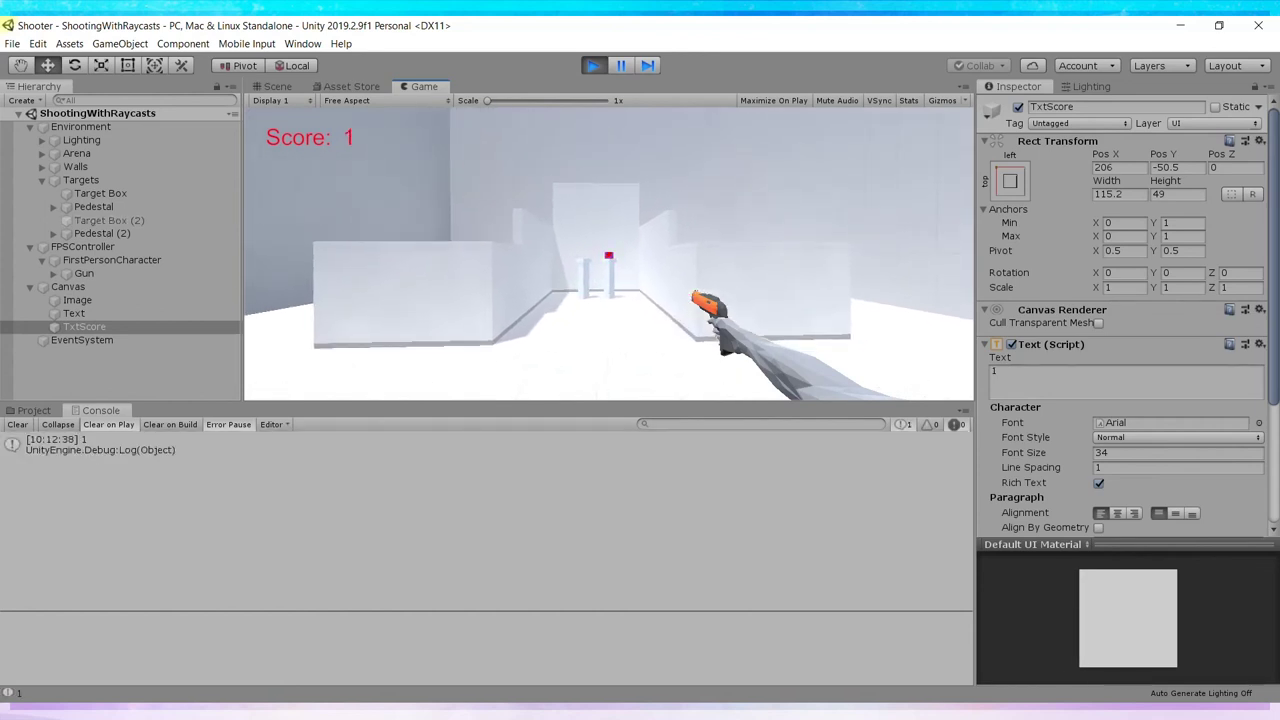
left_click(608, 254)
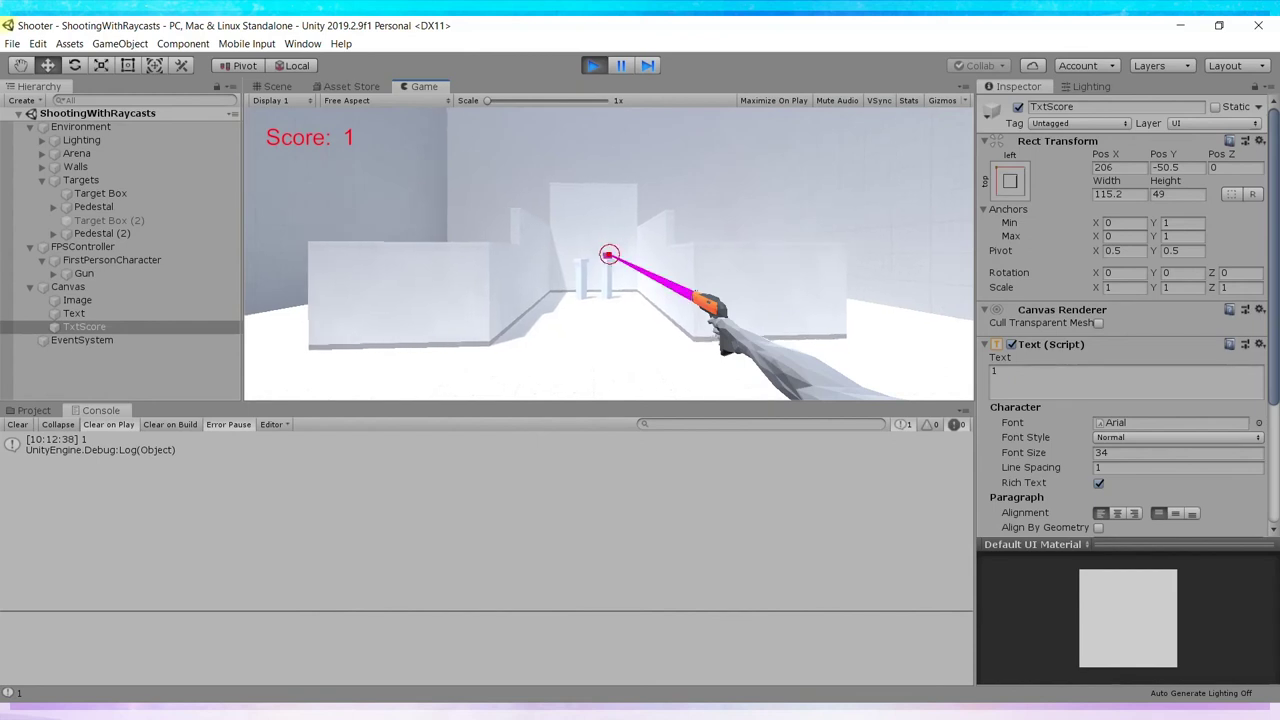
left_click(608, 254)
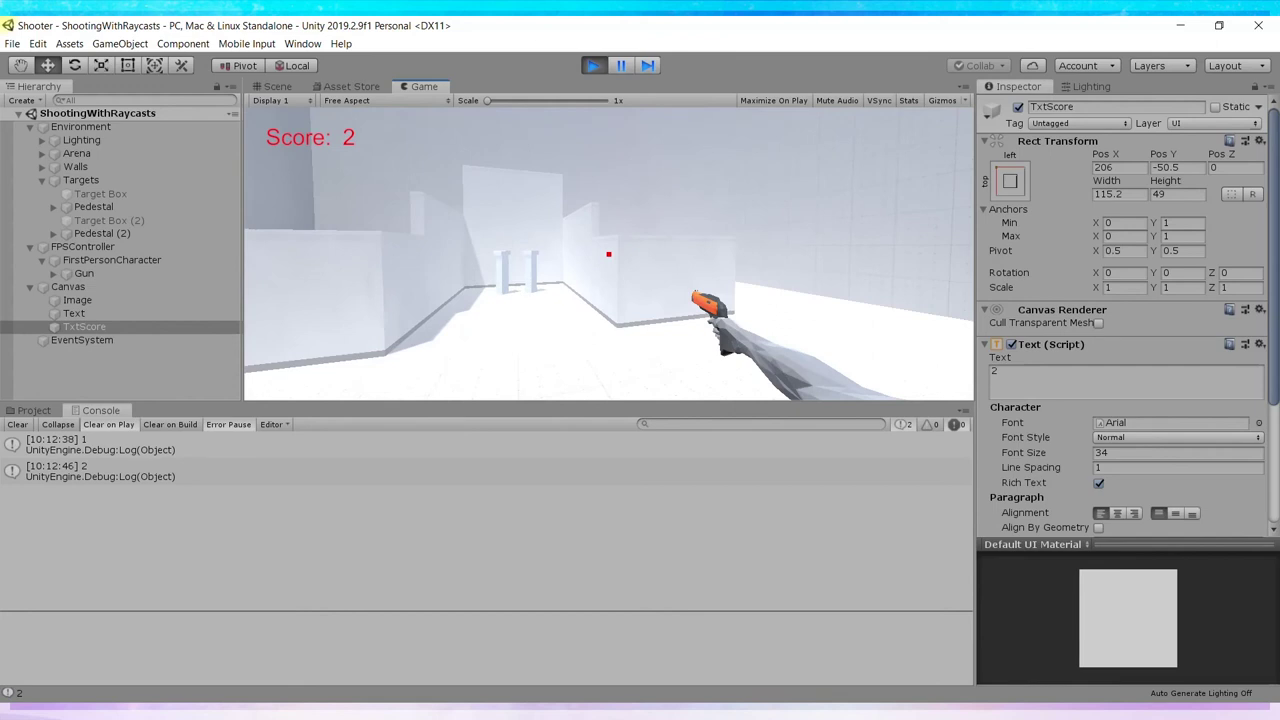
left_click(594, 65)
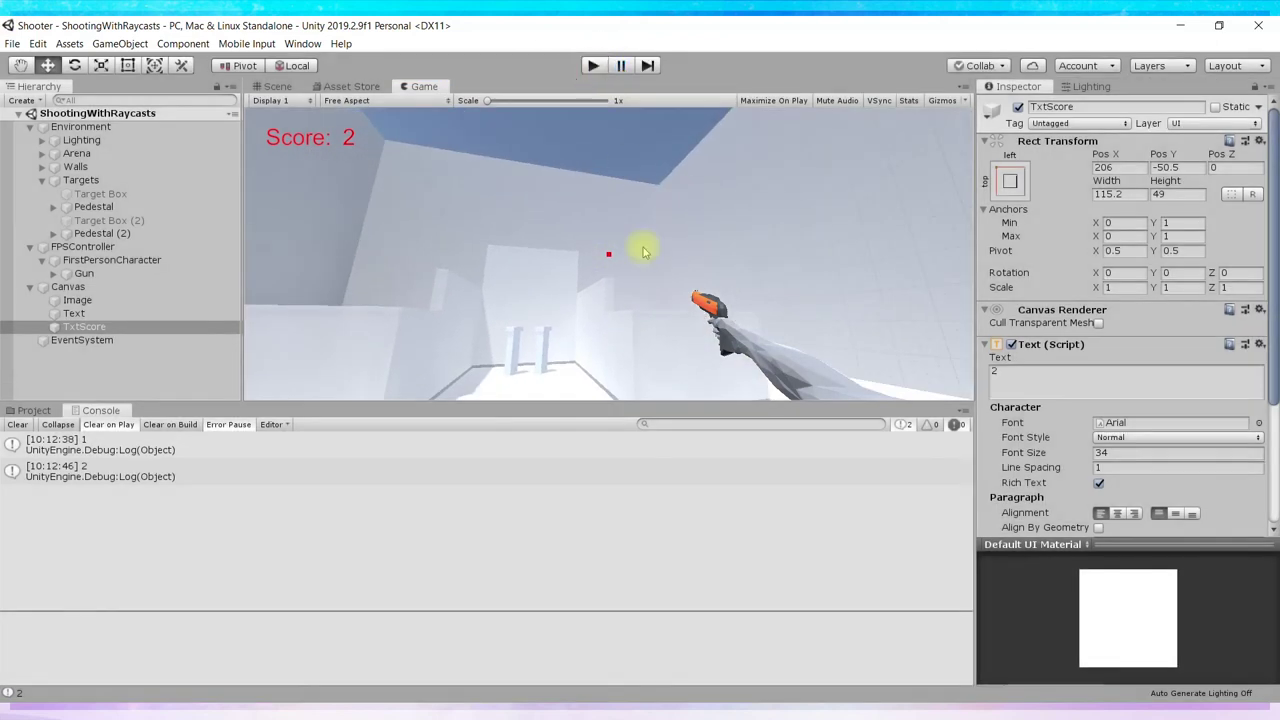
In ShootableBox.cs, add a per-hit score increment, turn the destroy increment into score +=, and save
left_click(615, 697)
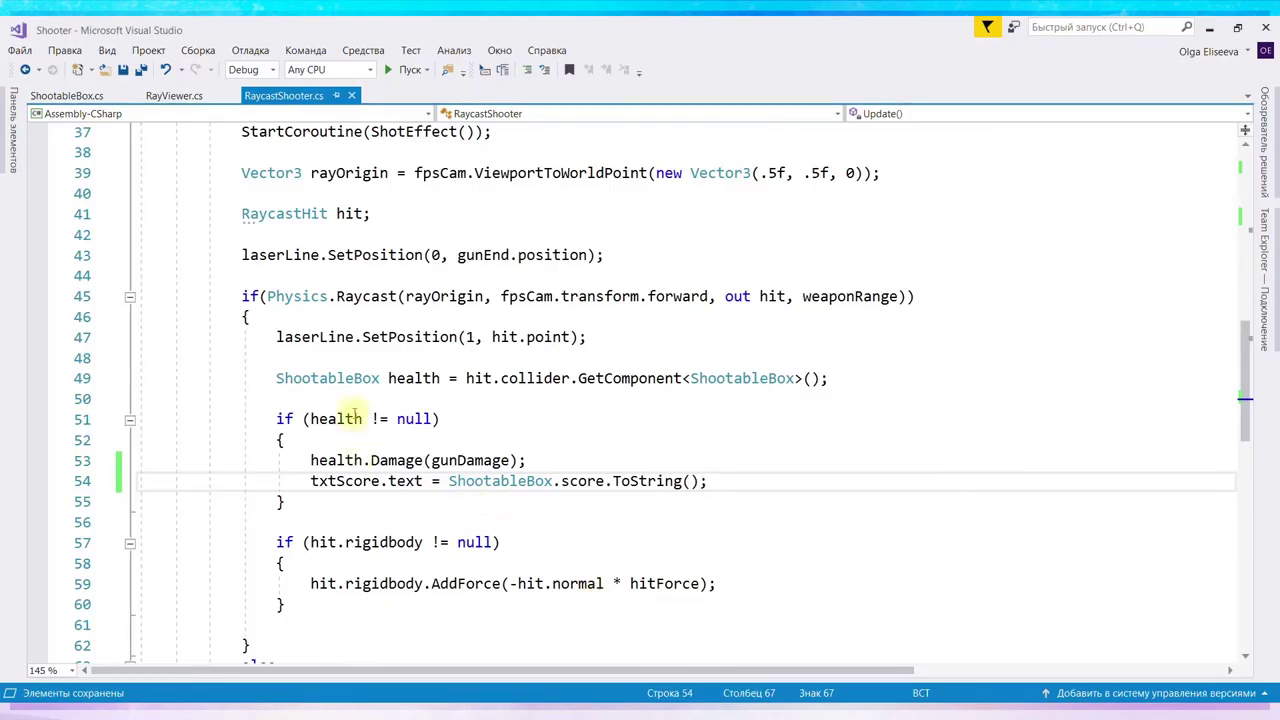
left_click(62, 96)
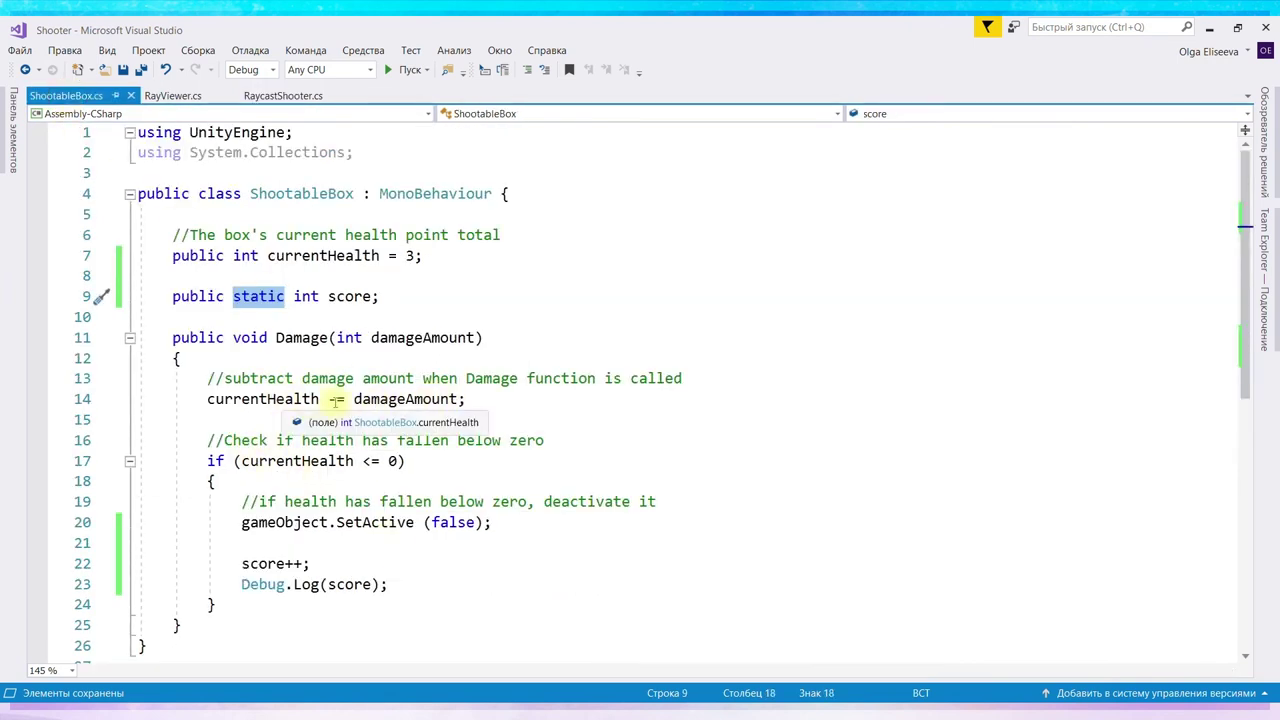
left_click(490, 406)
key("Return")
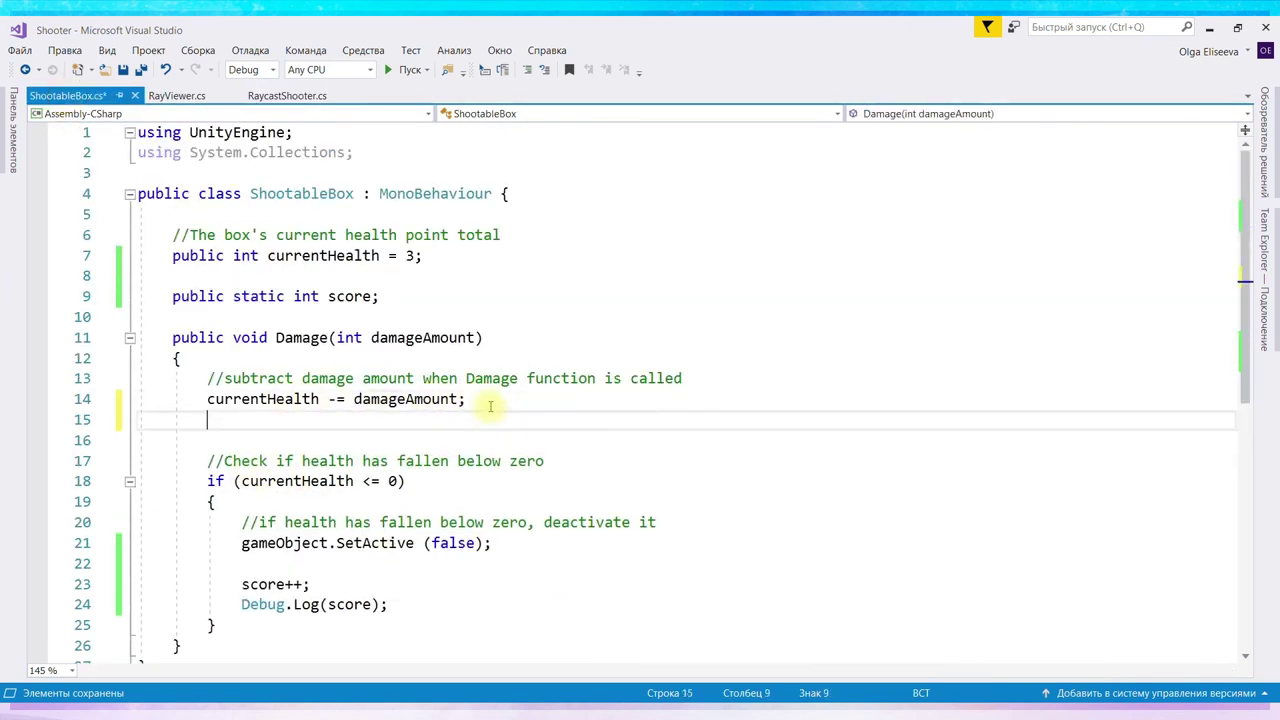
type("score++;")
left_click(293, 584)
left_click_drag(293, 584, 301, 584)
type("=10")
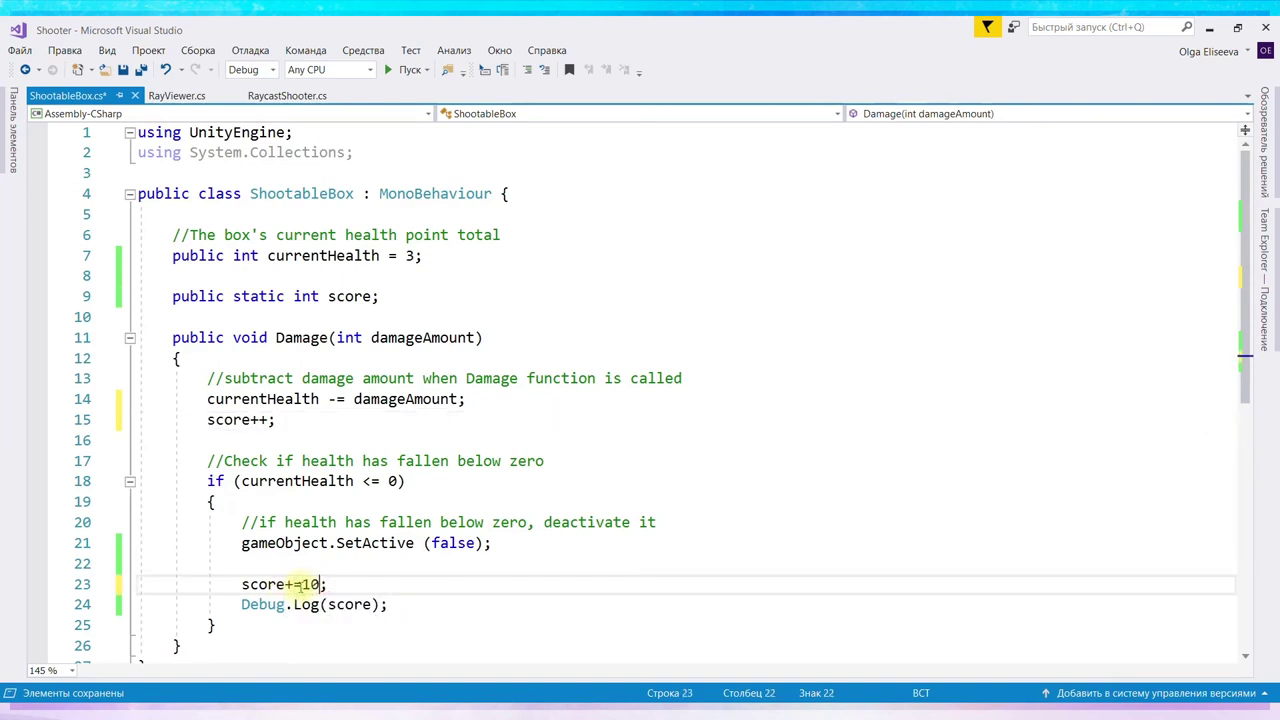
key("ctrl+s")
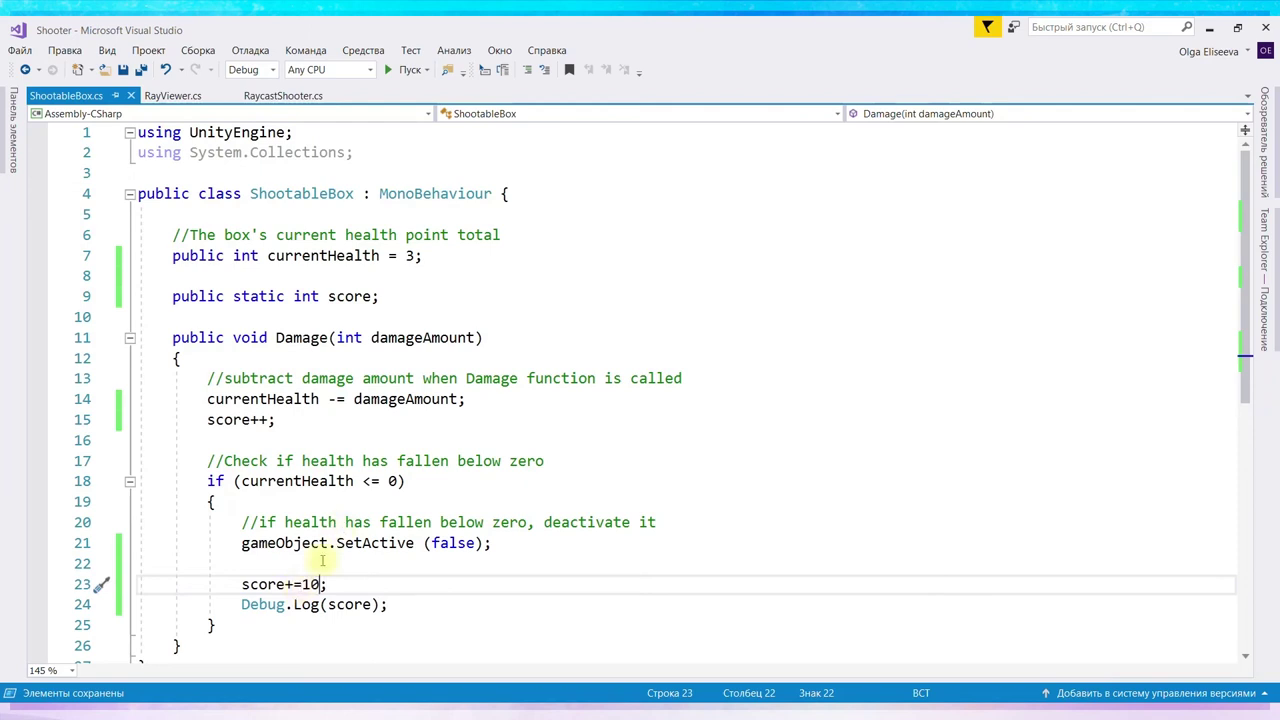
Compare the per-hit score++ line with the destroy-time score increment
left_click(305, 424)
left_click(327, 584)
left_click(287, 420)
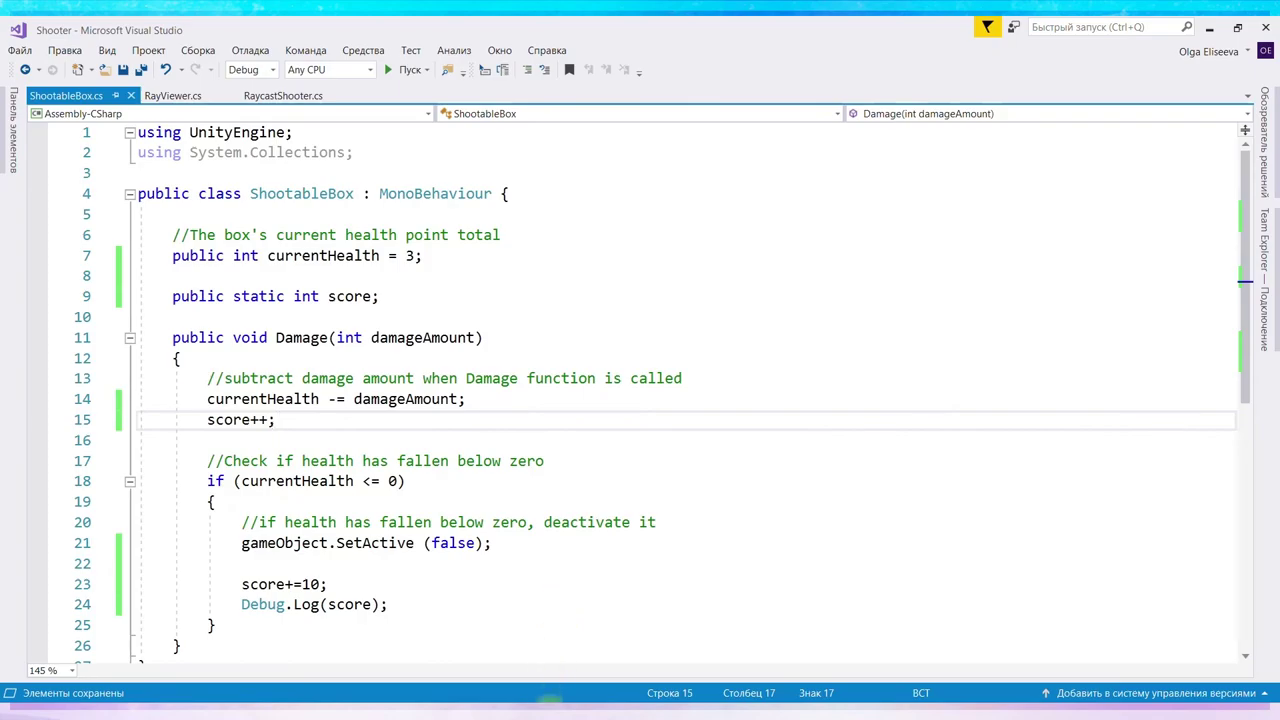
key("alt+Tab")
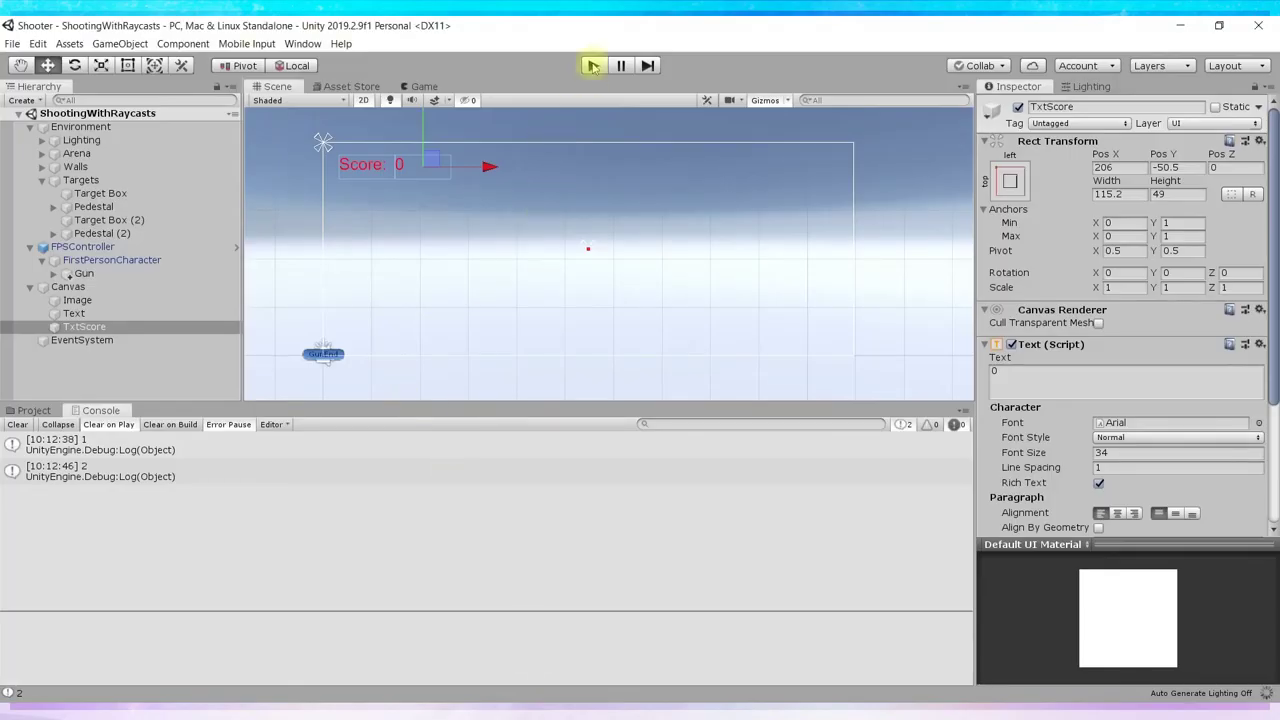
Play-test by destroying both target boxes, reaching Score 26 with 13 and 26 logged, then stop
left_click(594, 66)
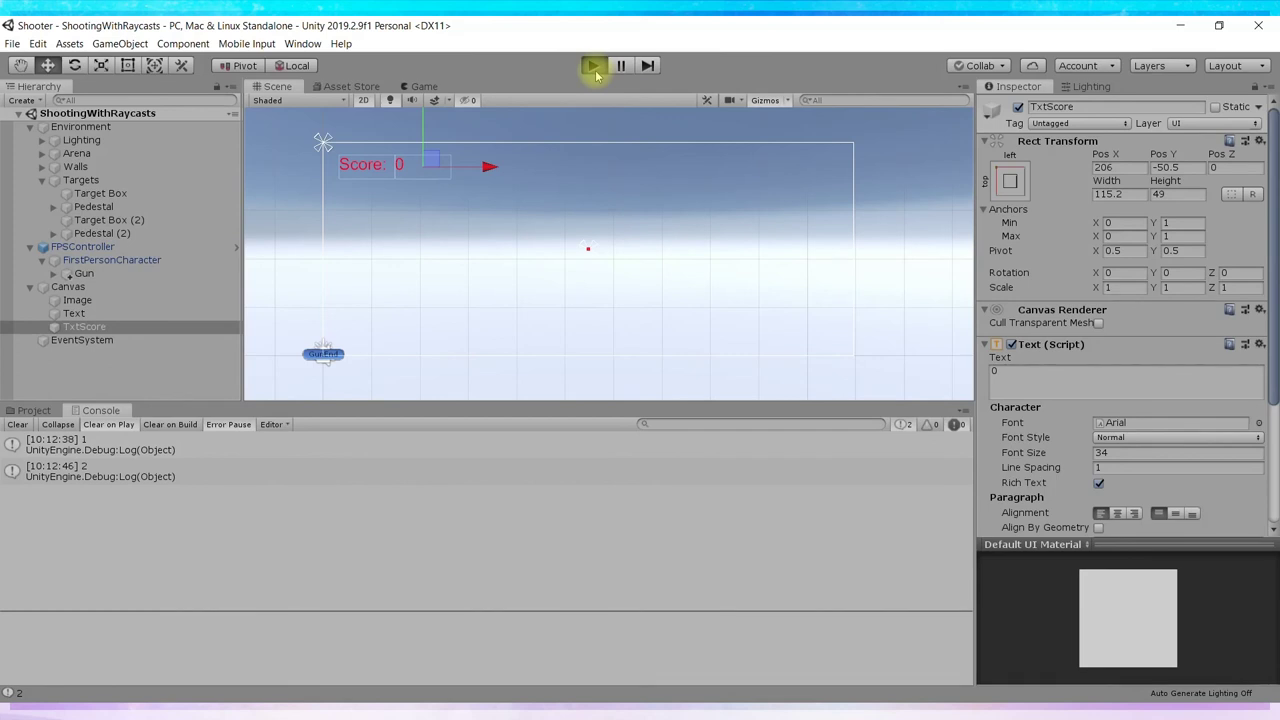
left_click(609, 254)
left_click(609, 254)
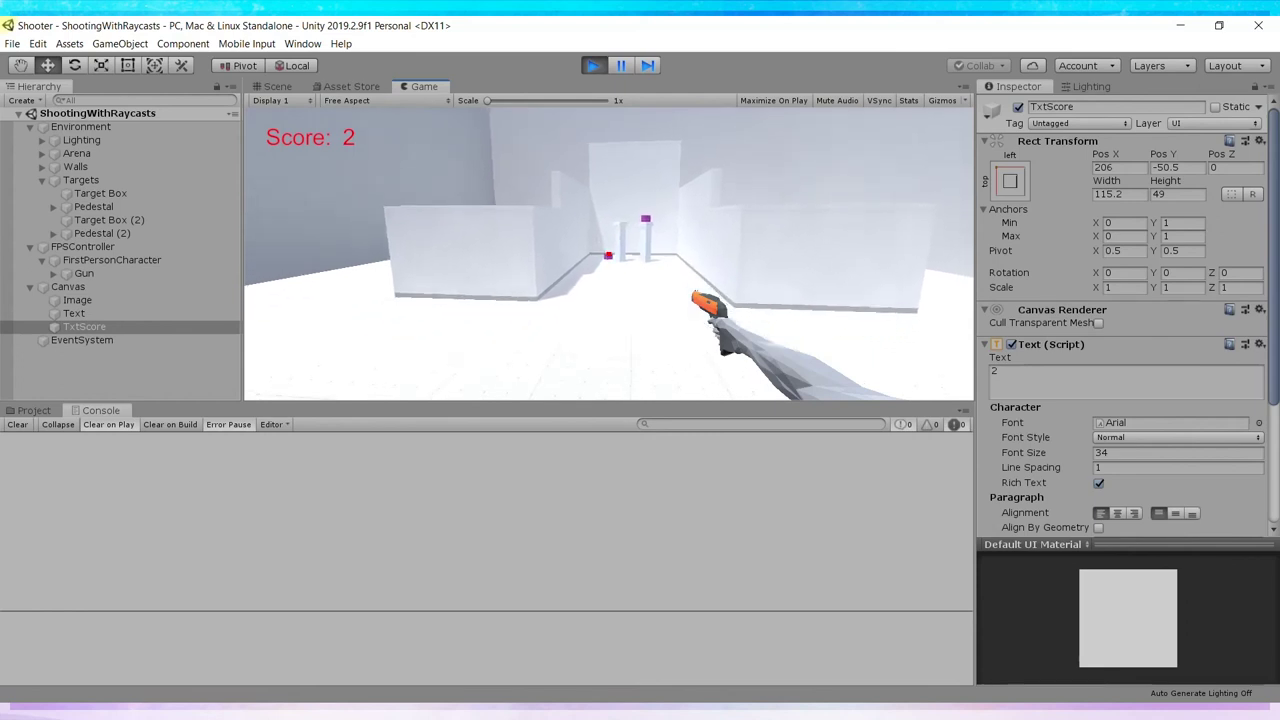
left_click(609, 254)
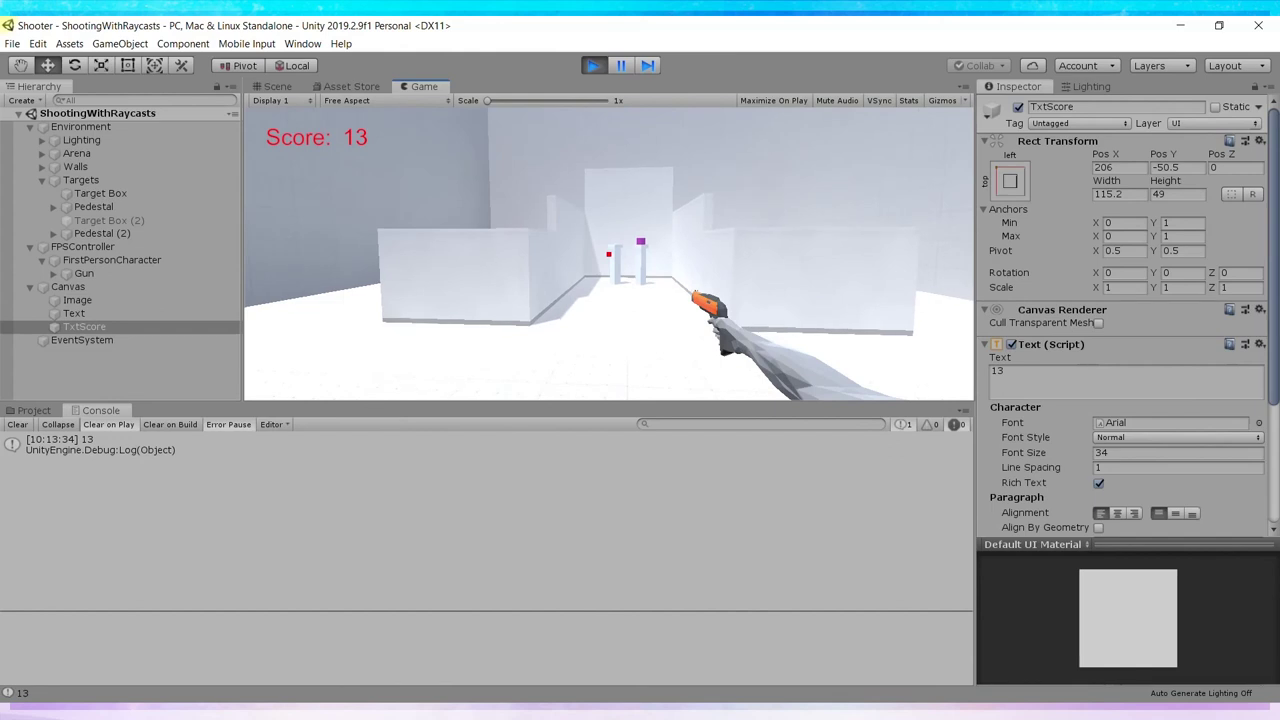
left_click(606, 253)
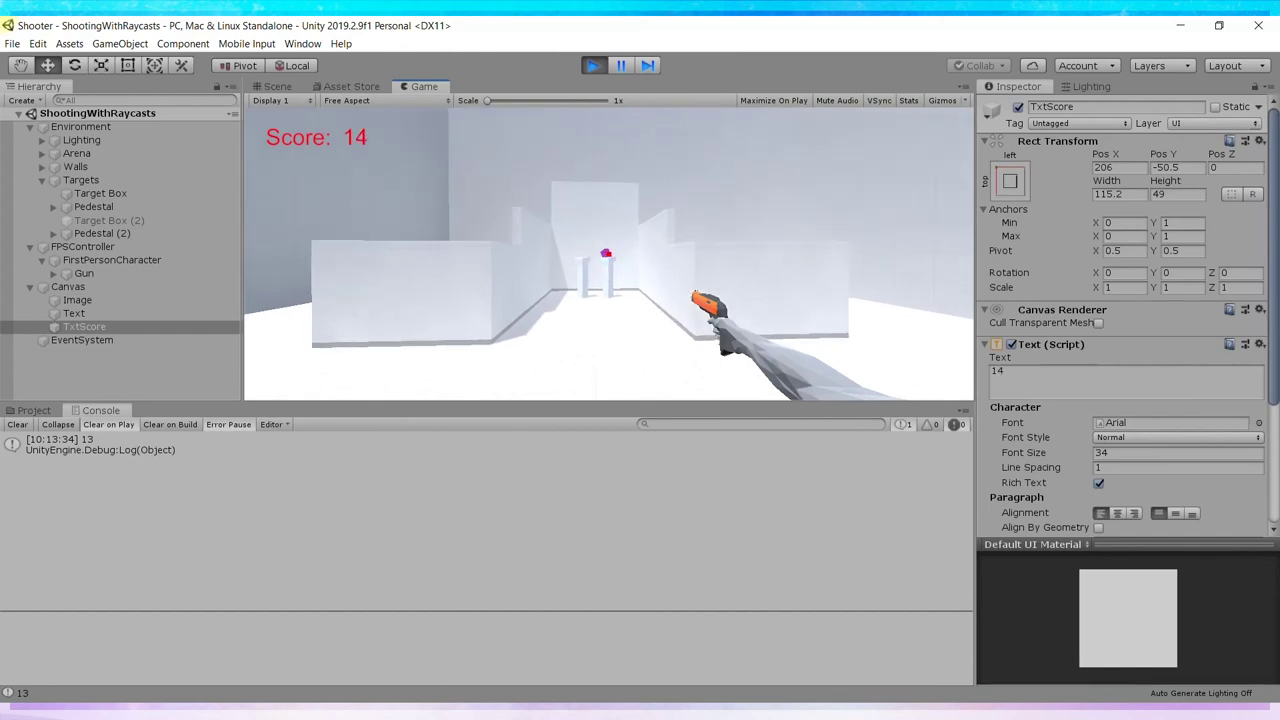
left_click(607, 254)
left_click(608, 254)
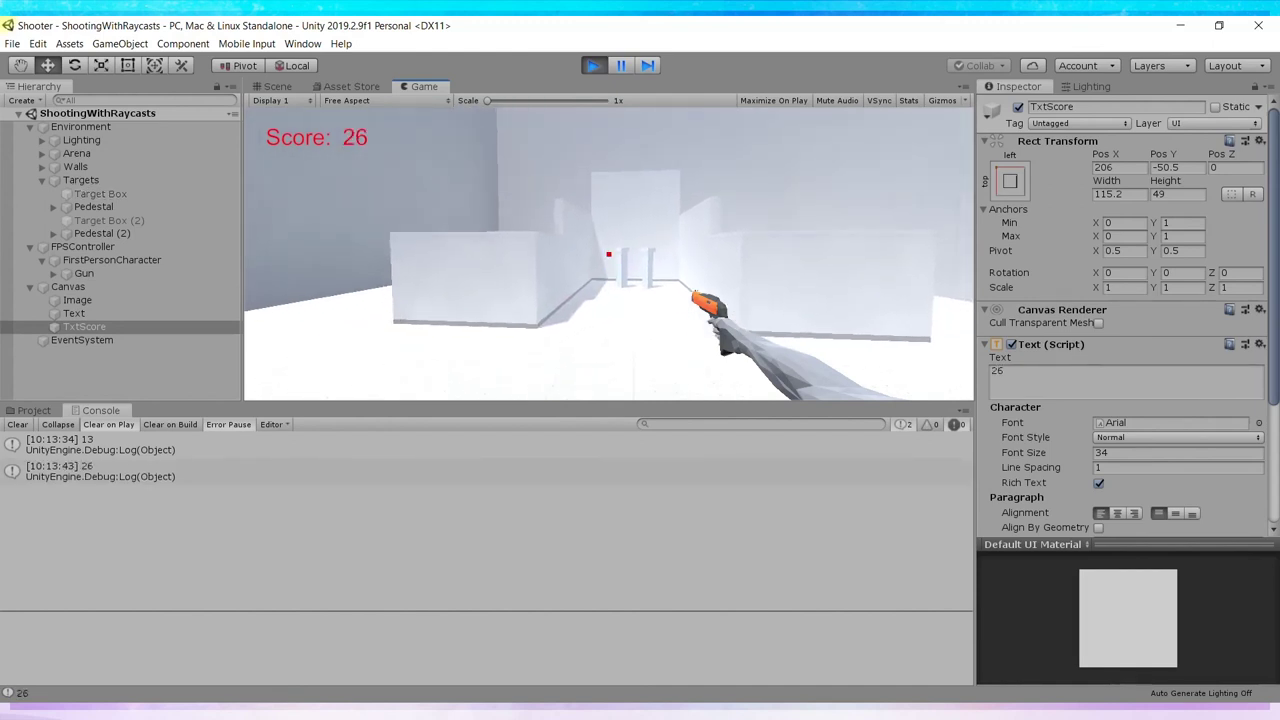
left_click(592, 65)
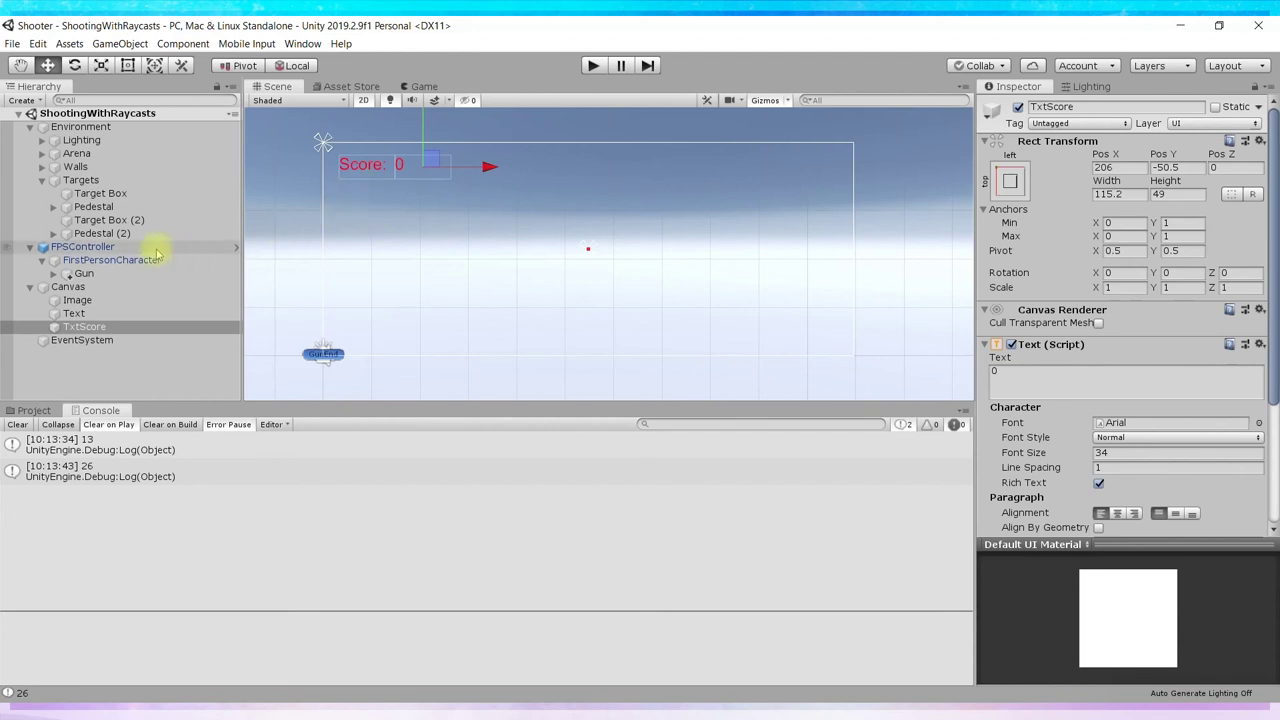
Switch the Scene view to 3D, frame the camera, and duplicate the Target Box
left_click(364, 101)
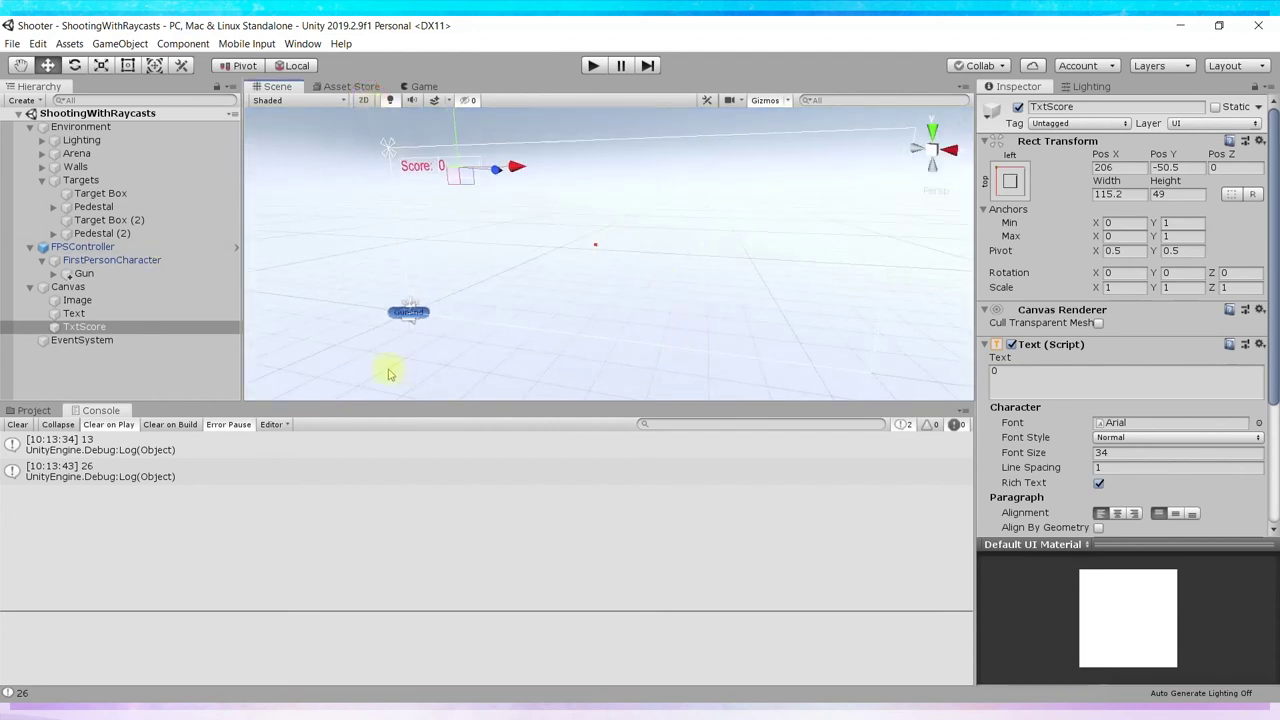
double_click(83, 260)
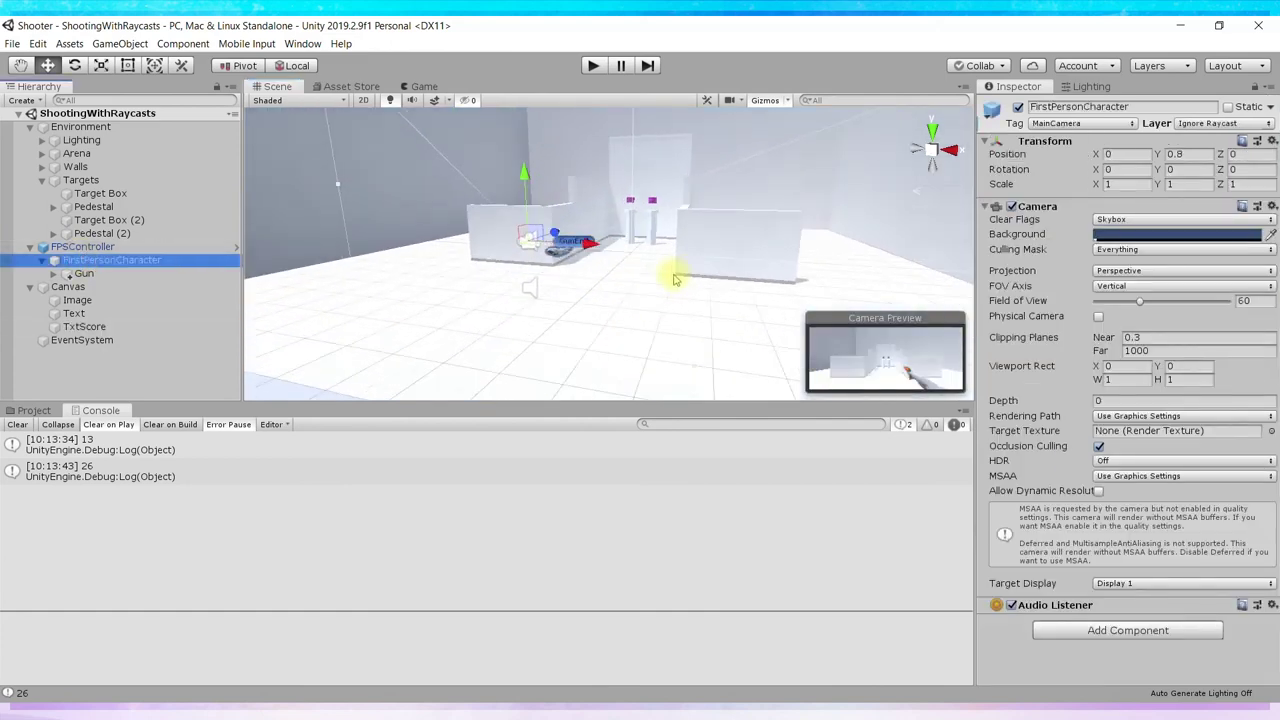
scroll(660, 272, "up", 3)
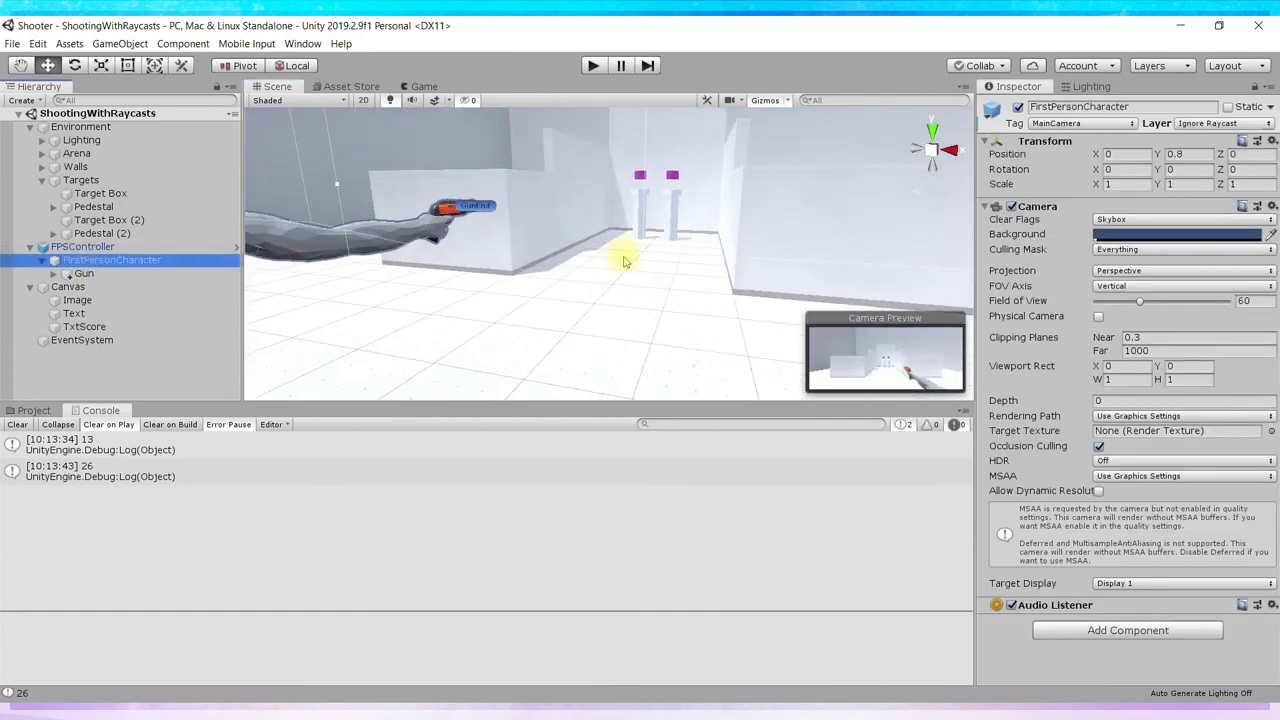
scroll(624, 262, "up", 5)
scroll(614, 277, "up", 3)
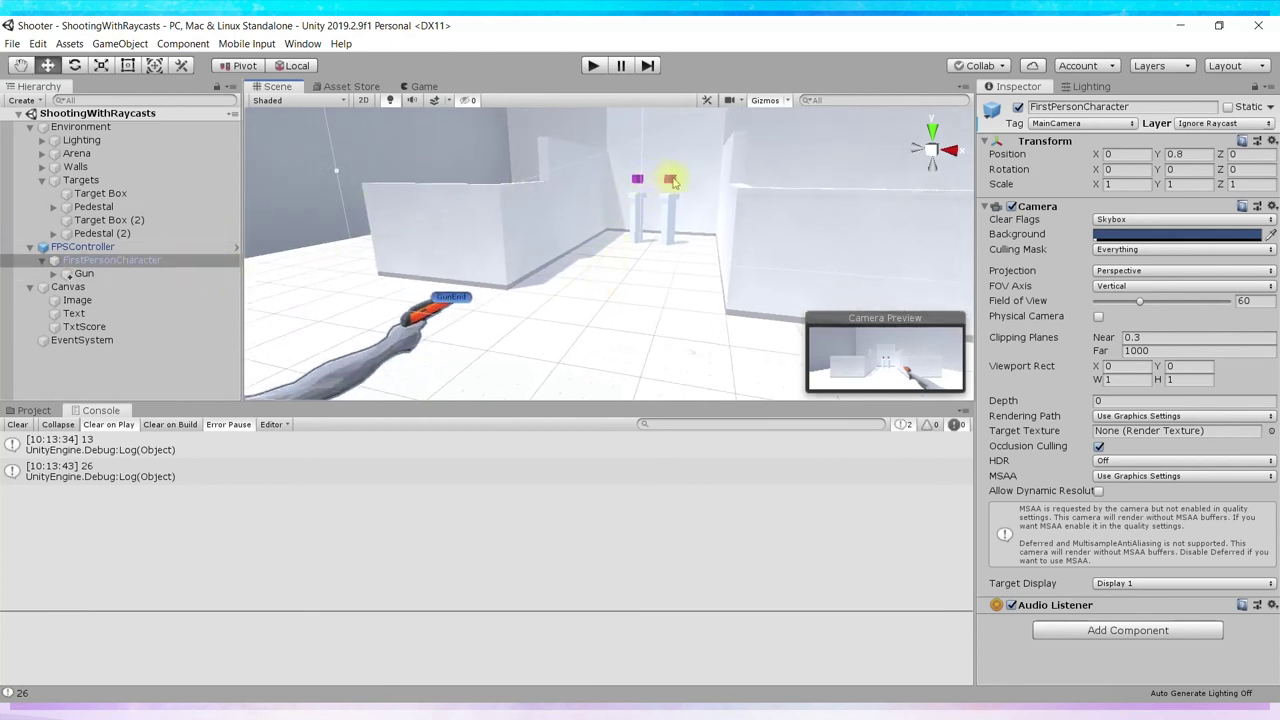
left_click(112, 194)
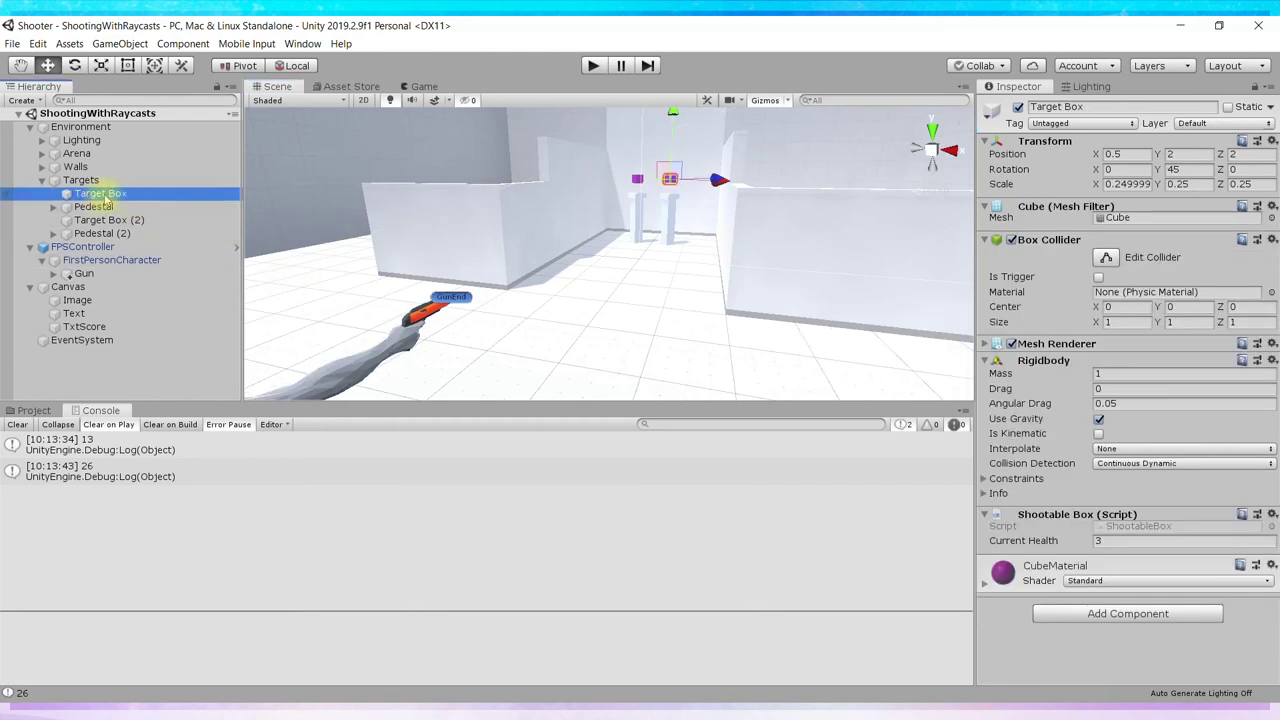
right_click(105, 195)
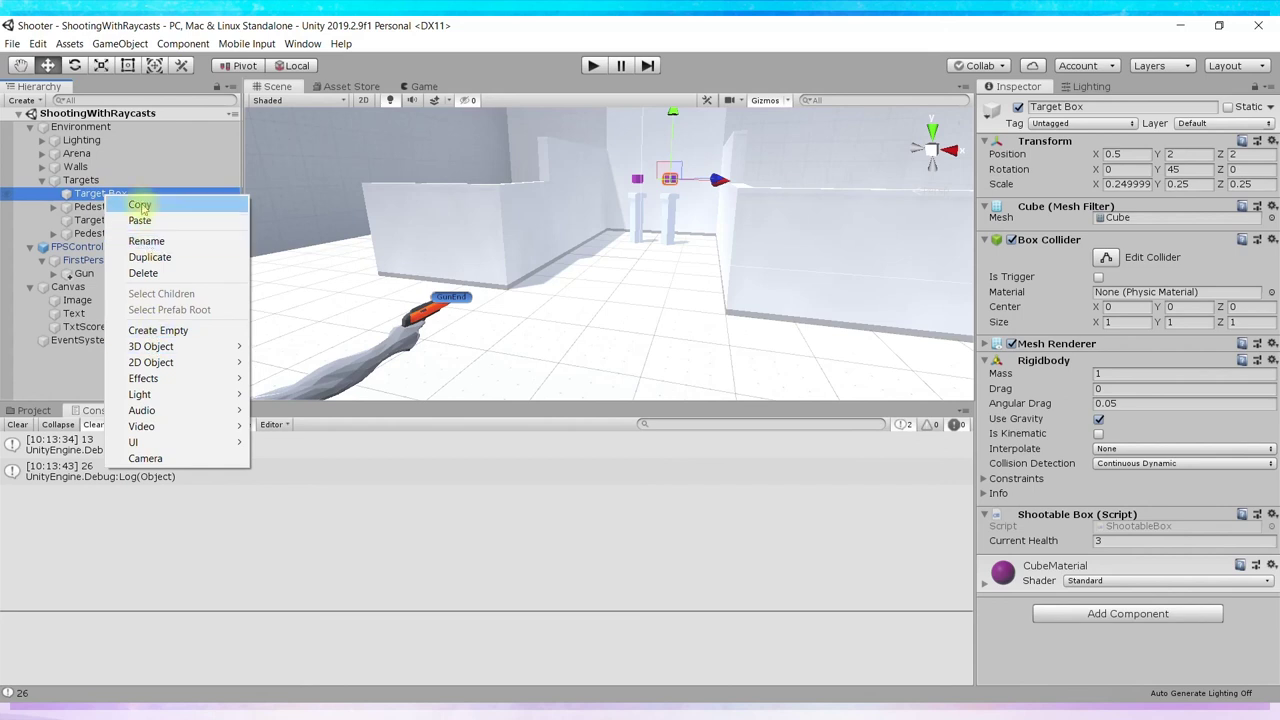
left_click(148, 257)
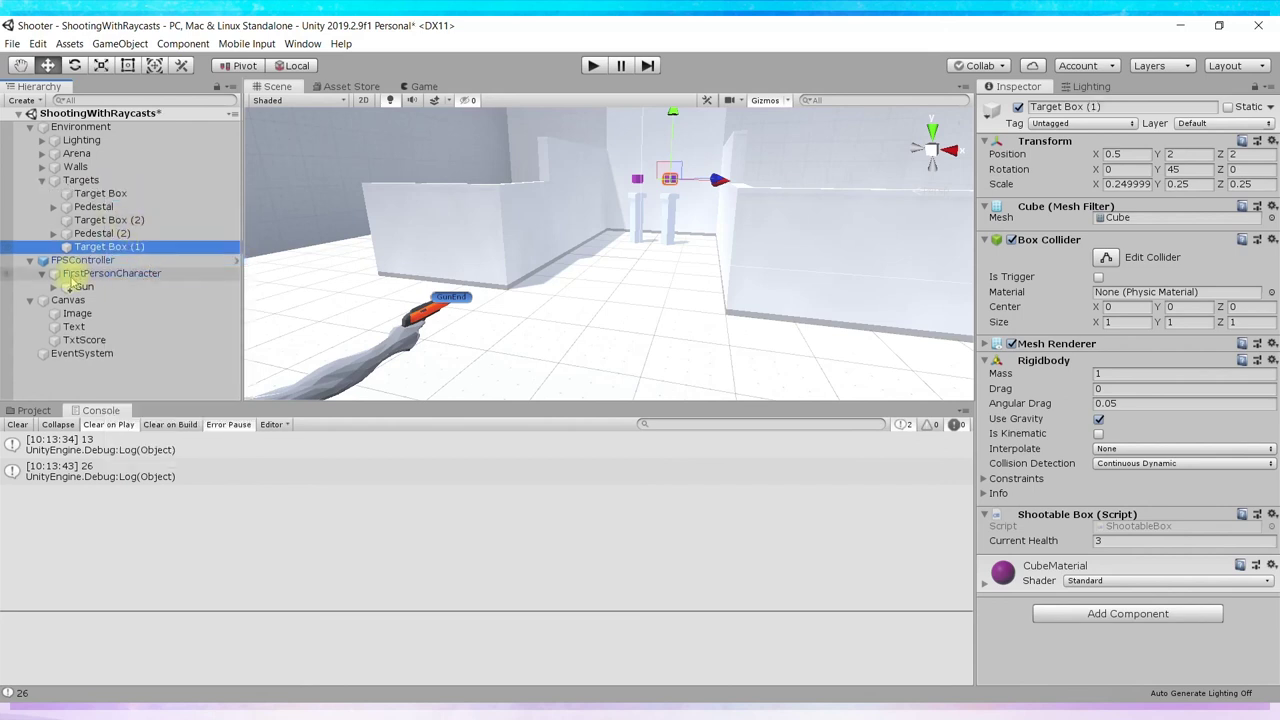
Place the copy beside the pedestals, enlarge it to scale 0.544, and set Current Health to 5
left_click_drag(685, 165, 713, 230)
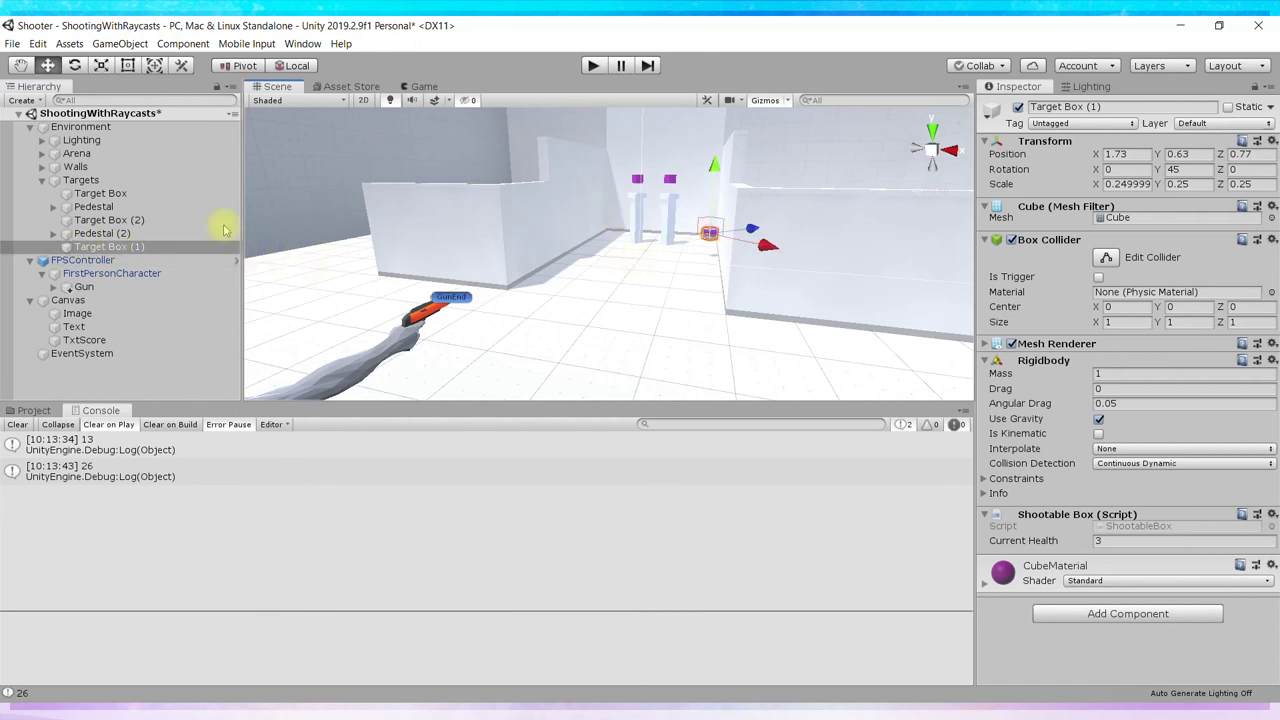
left_click(101, 65)
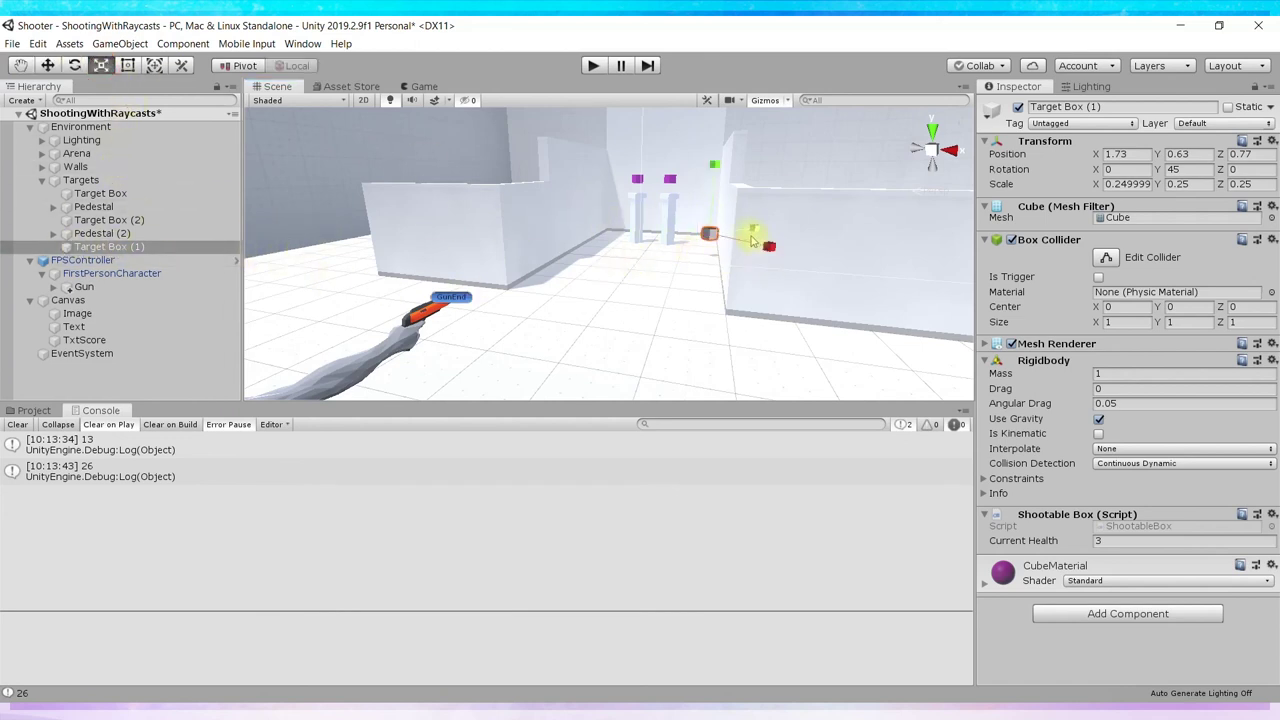
left_click_drag(710, 233, 785, 178)
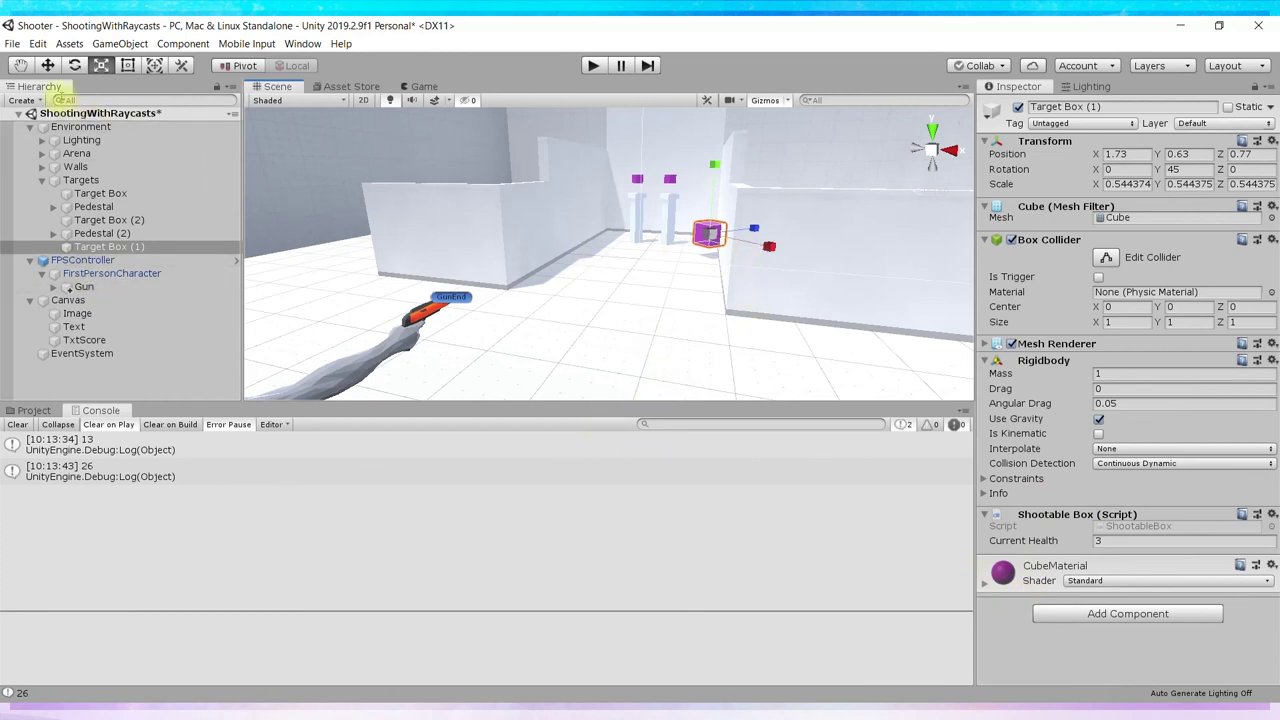
left_click(47, 65)
left_click_drag(749, 233, 720, 267)
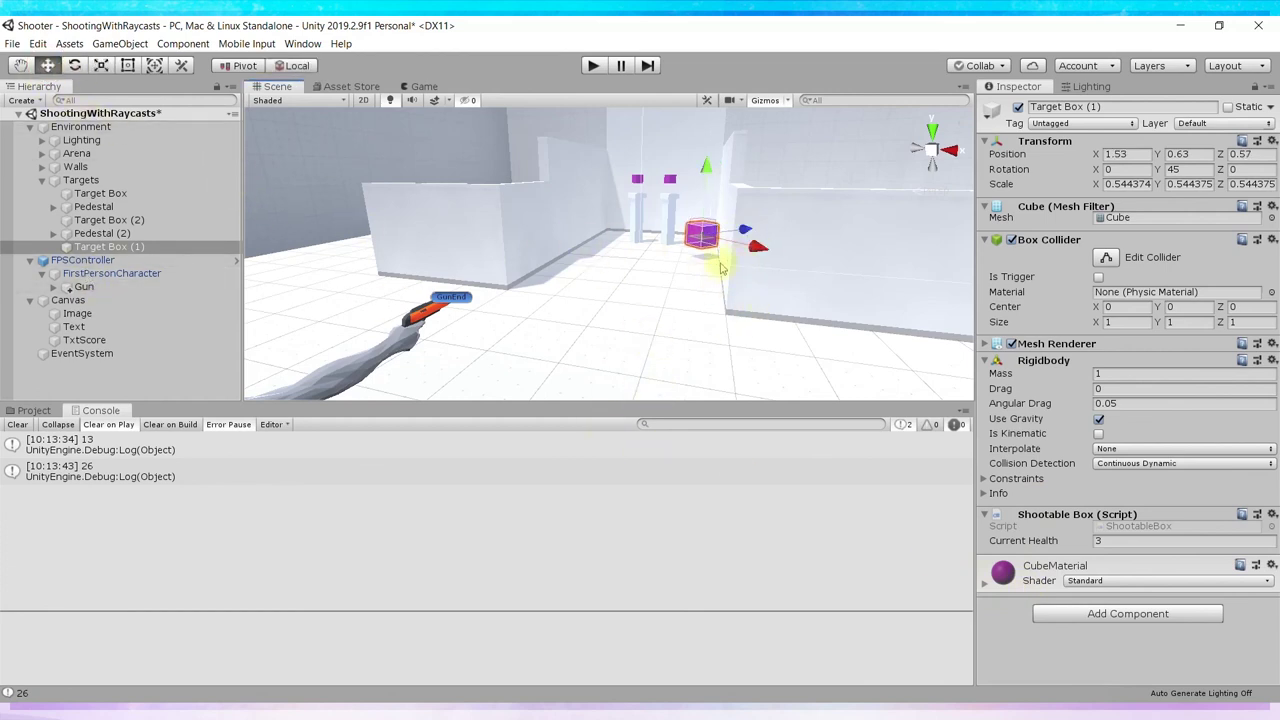
left_click(1110, 540)
type("5")
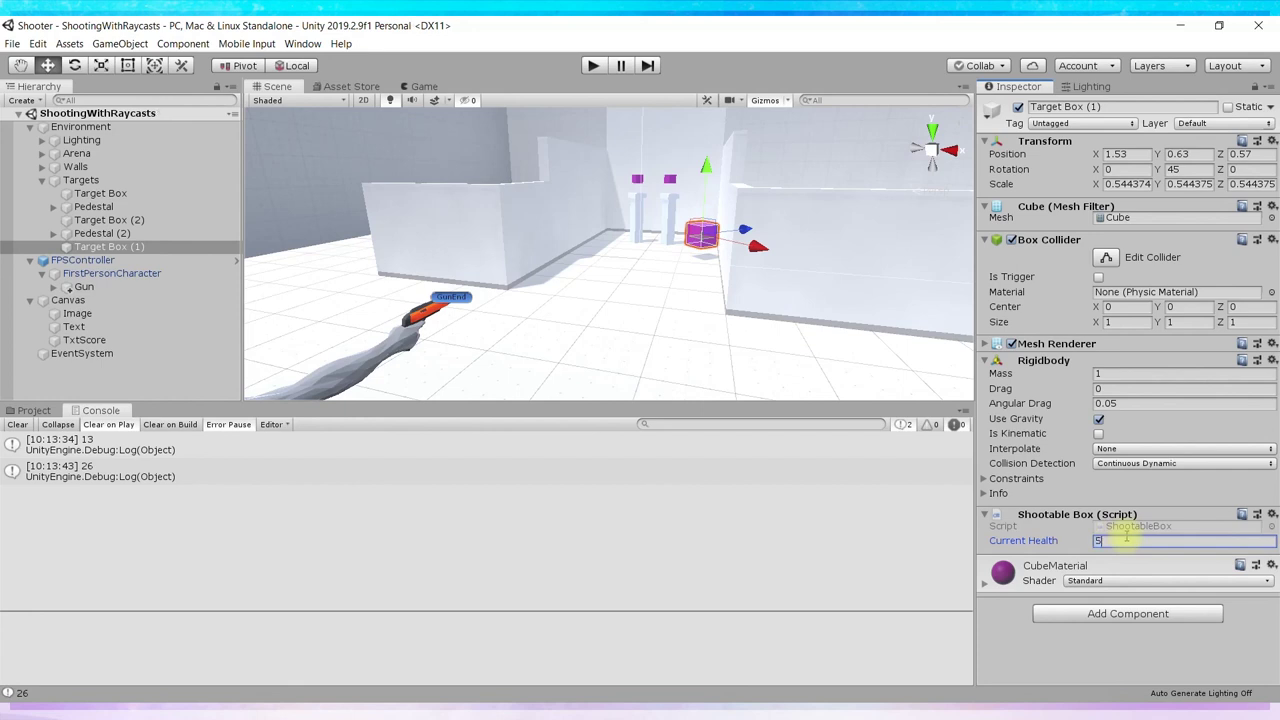
Play-test, destroying Target Box (1) with five hits for a logged score of 15, then stop
left_click(593, 65)
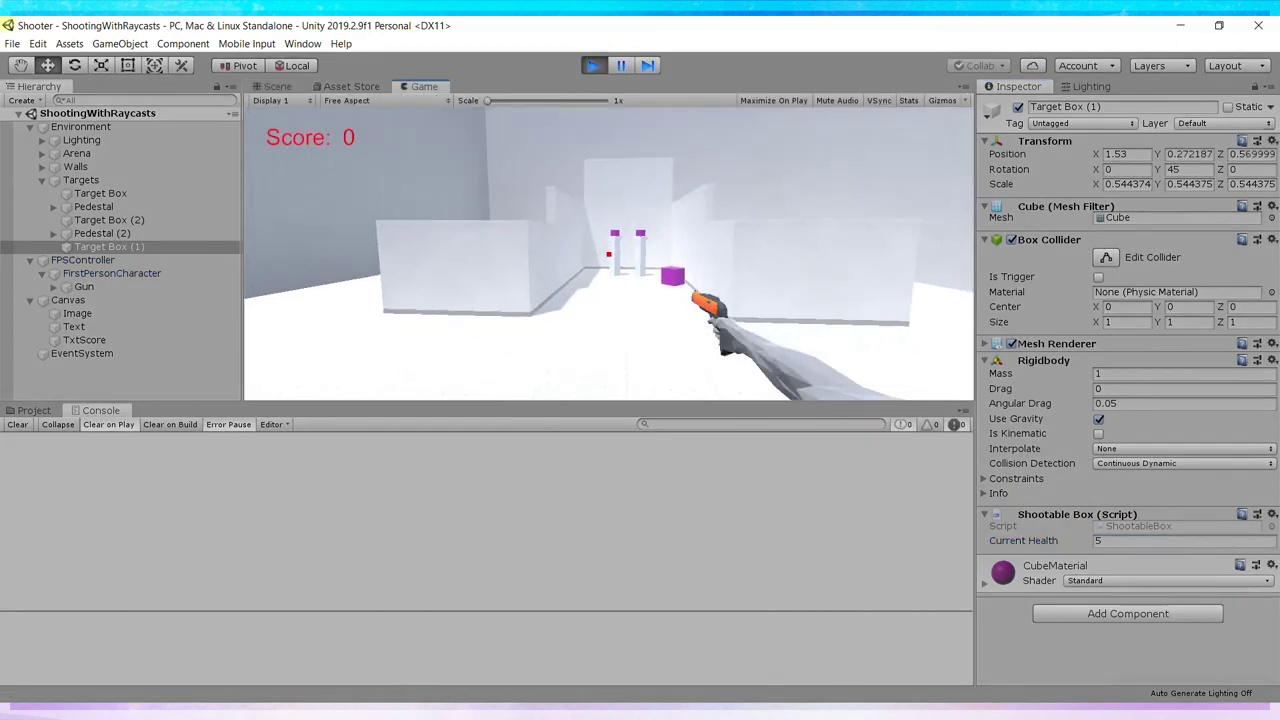
left_click(609, 254)
left_click(609, 254)
left_click(609, 254)
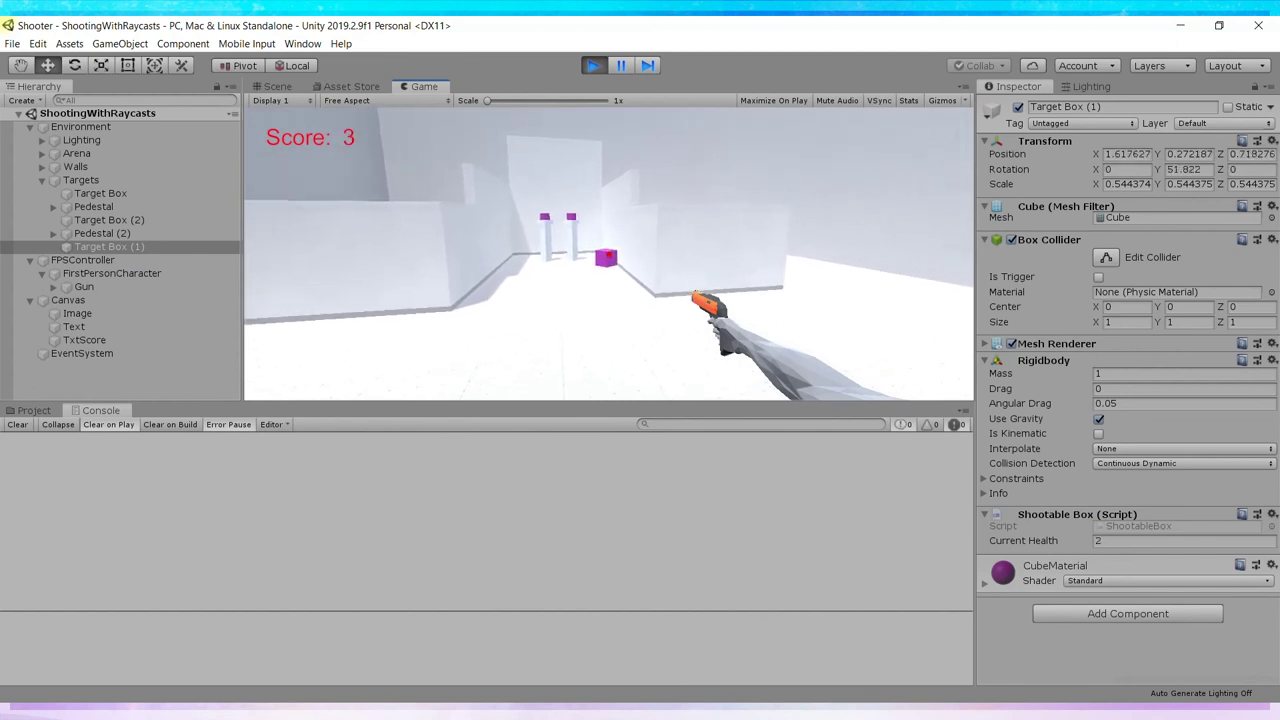
left_click(609, 254)
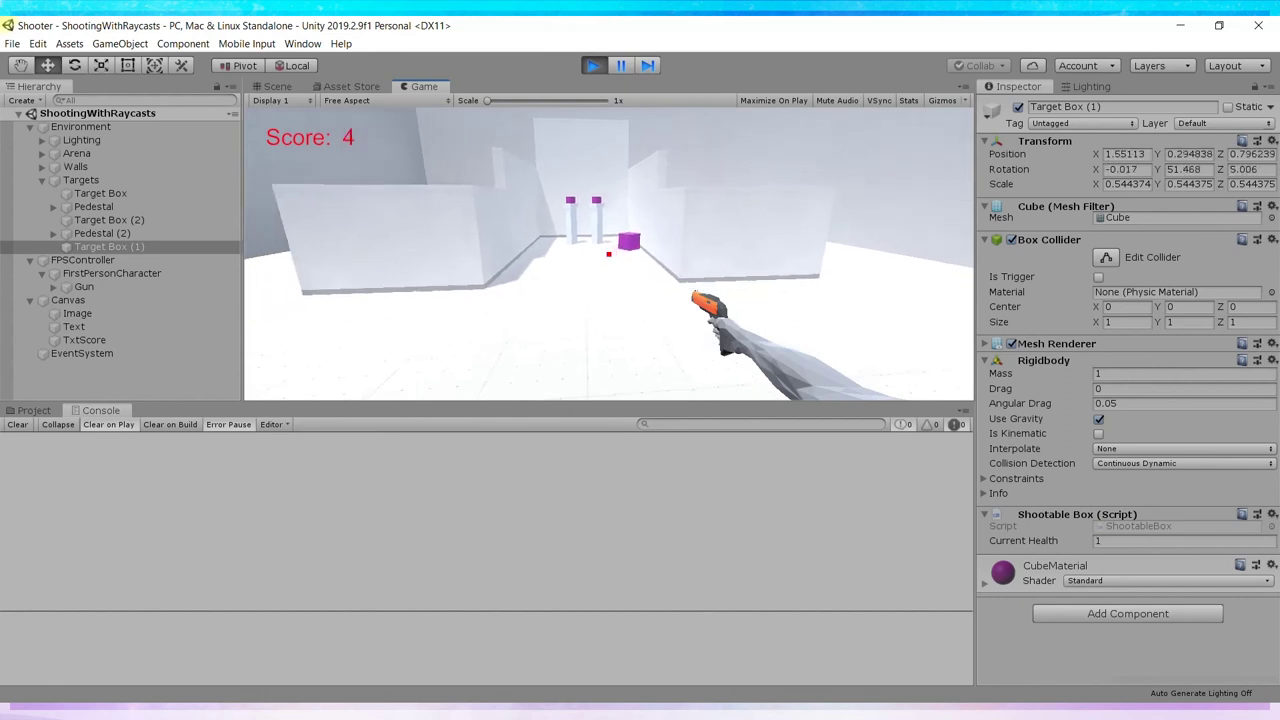
left_click(609, 254)
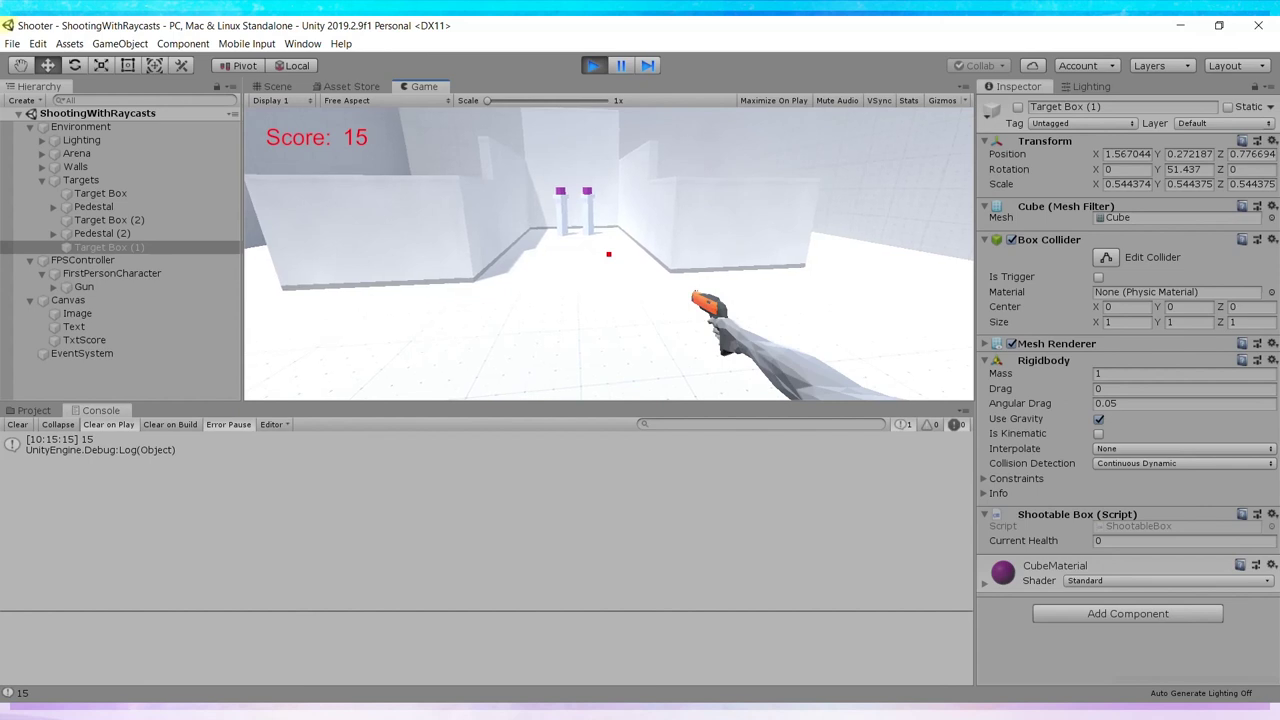
key("s")
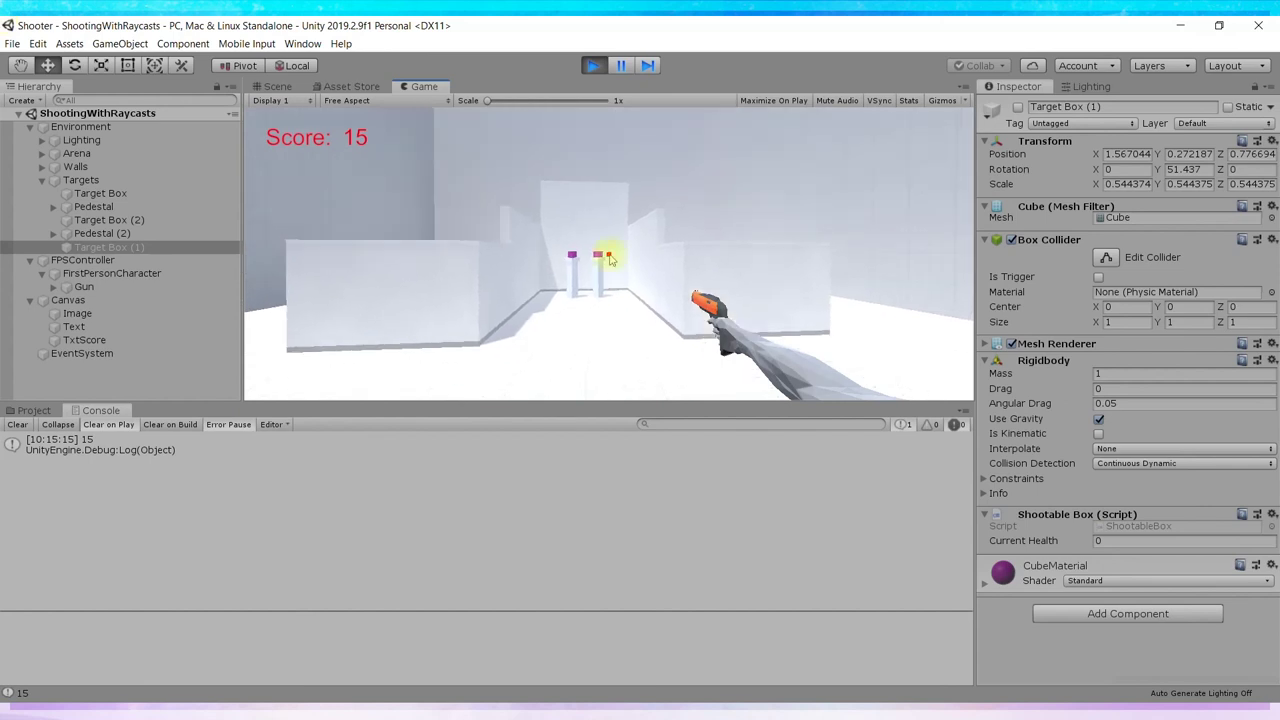
key("ctrl+p")
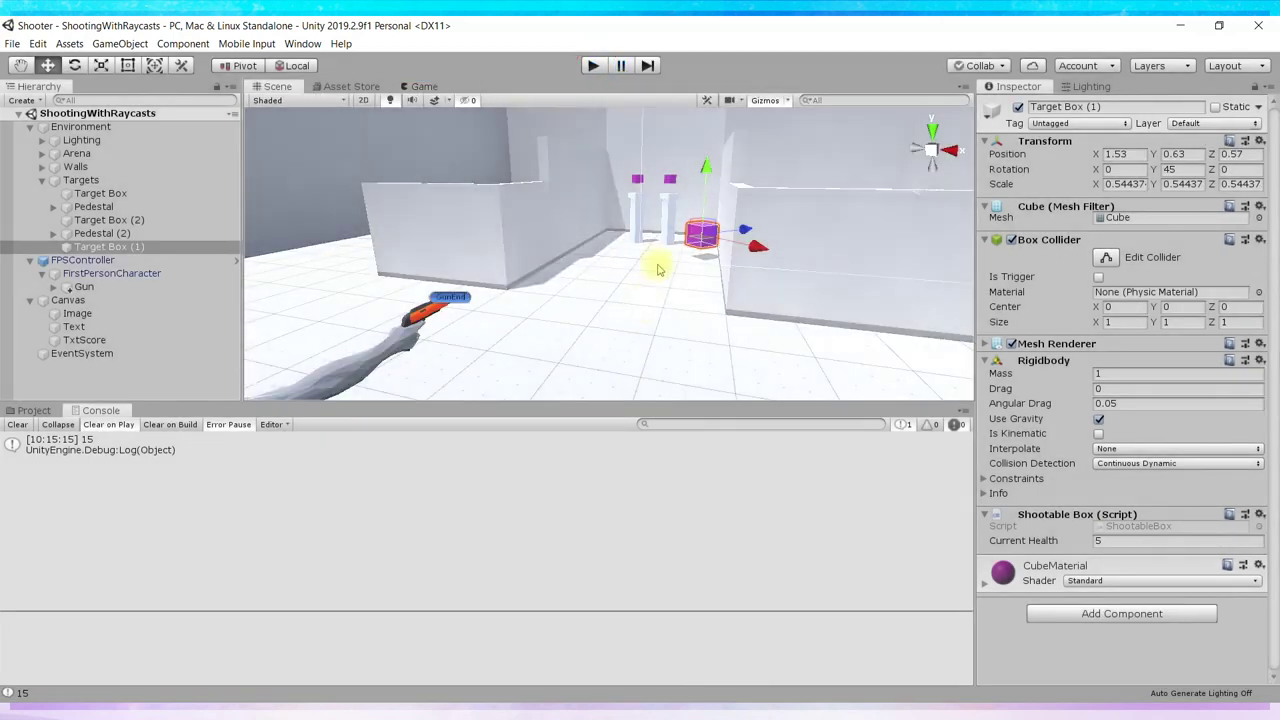